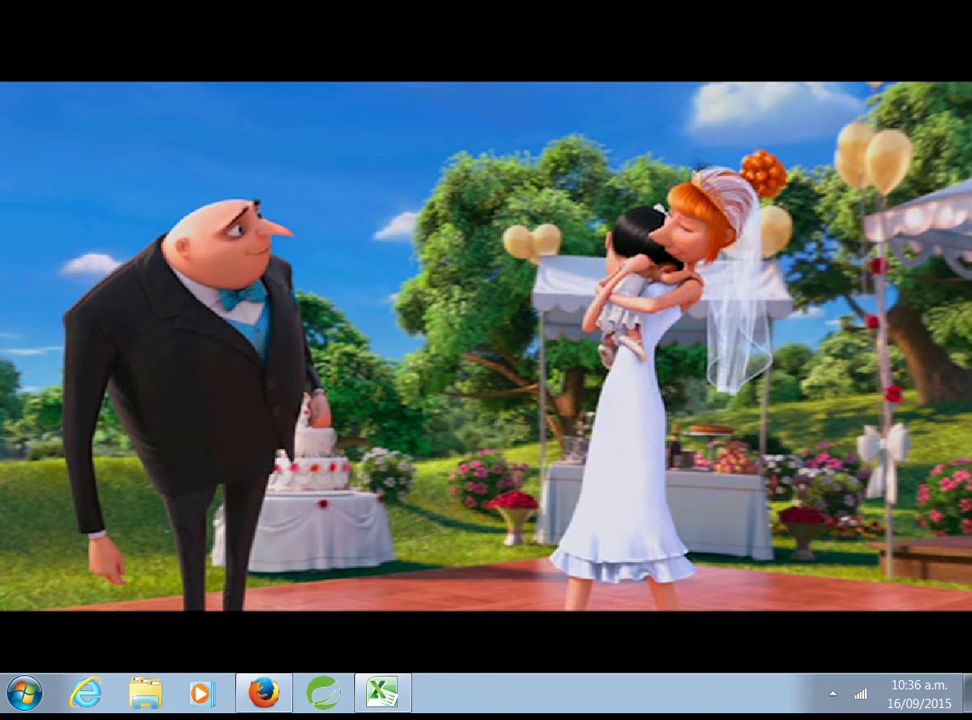
- Switch from the video player to the Excel workbook showing the blank FD sheet
click(382, 692)
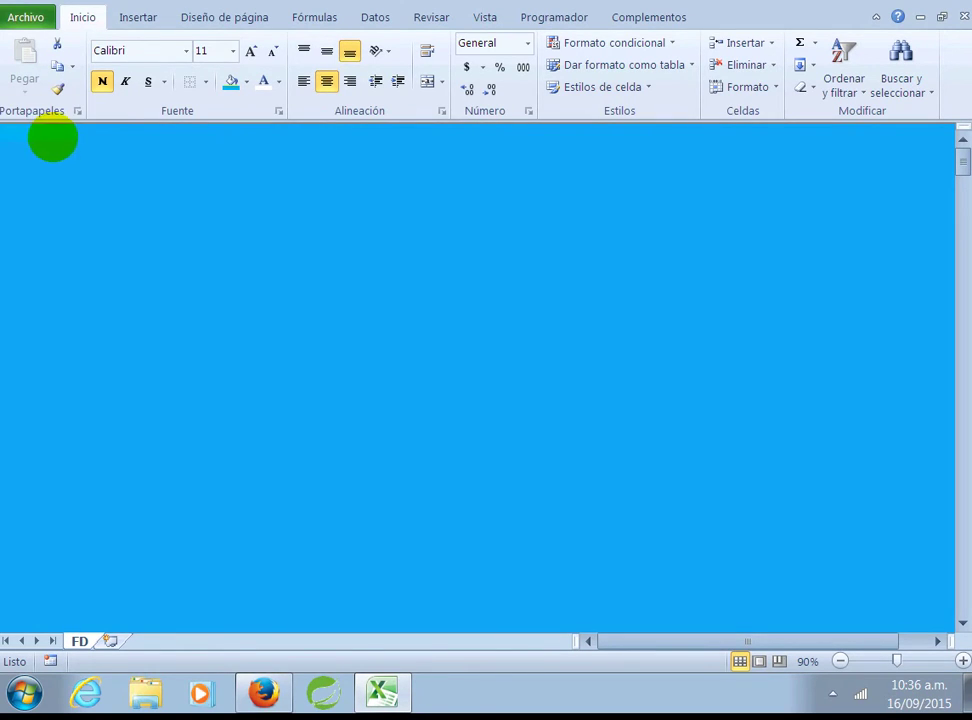
- Centre every cell on the sheet horizontally and vertically
click(297, 82)
click(327, 81)
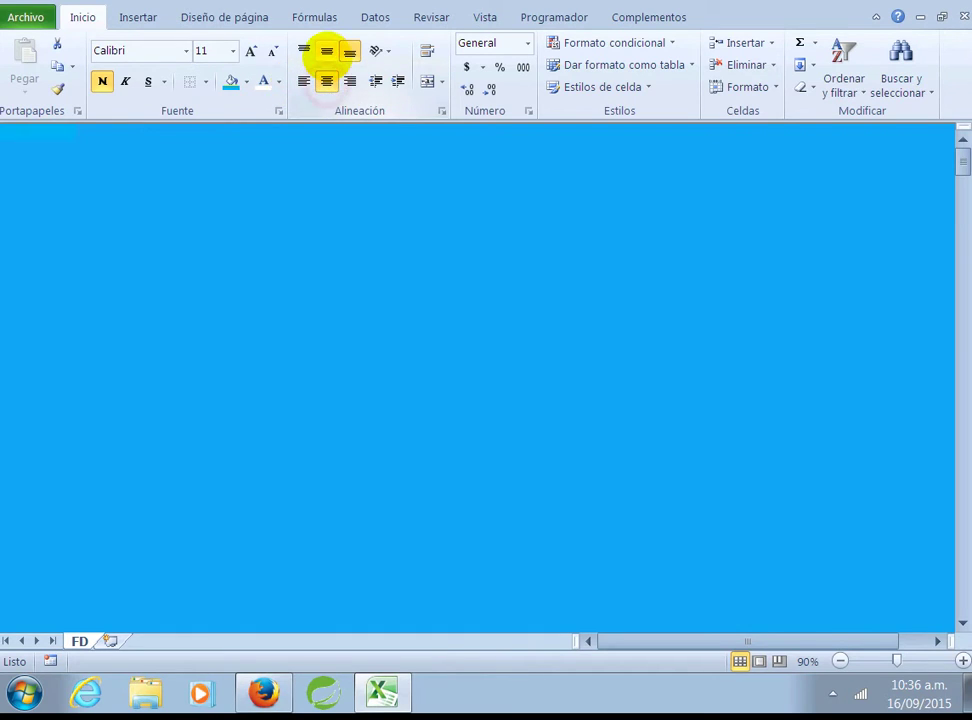
click(327, 51)
- Enter bold headers X, DF_1, DF_2 and P(X) across A1:D1
click(37, 134)
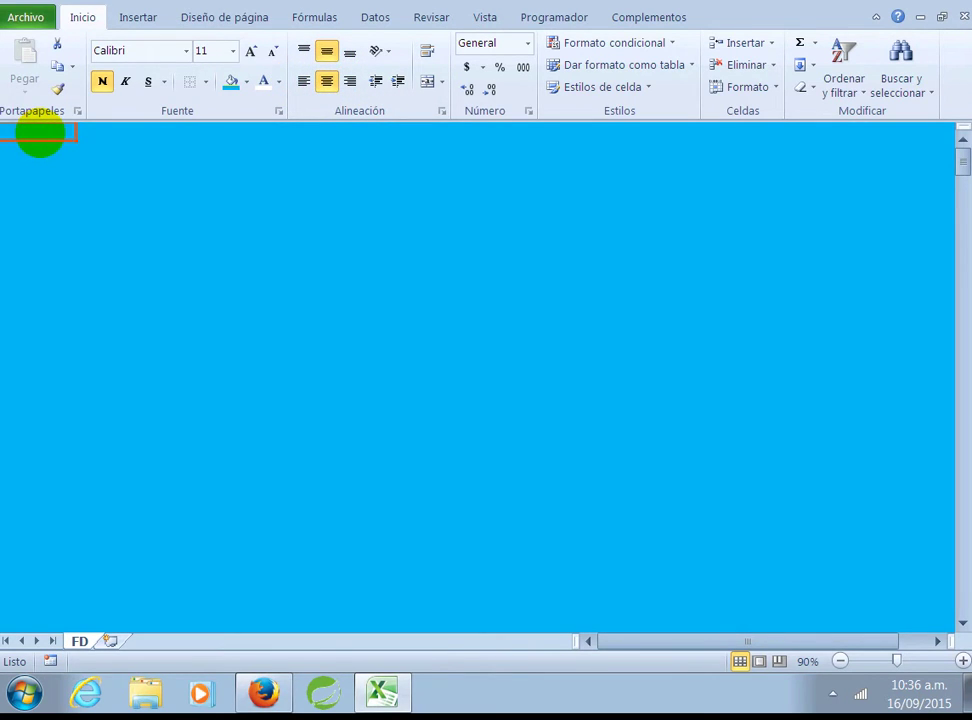
text(X)
key(Tab)
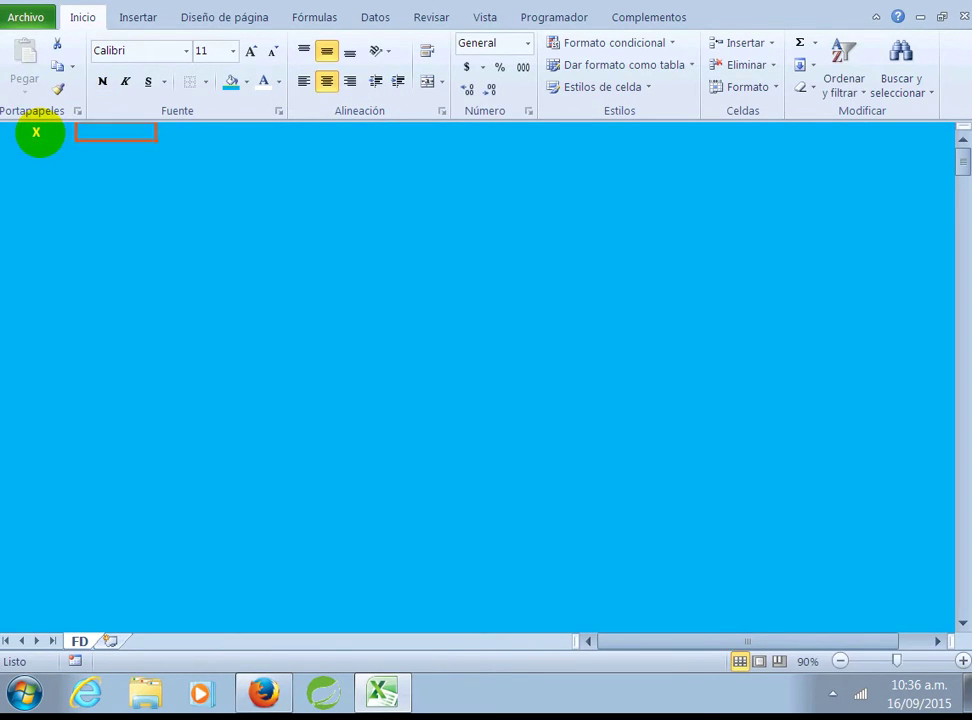
text(P)
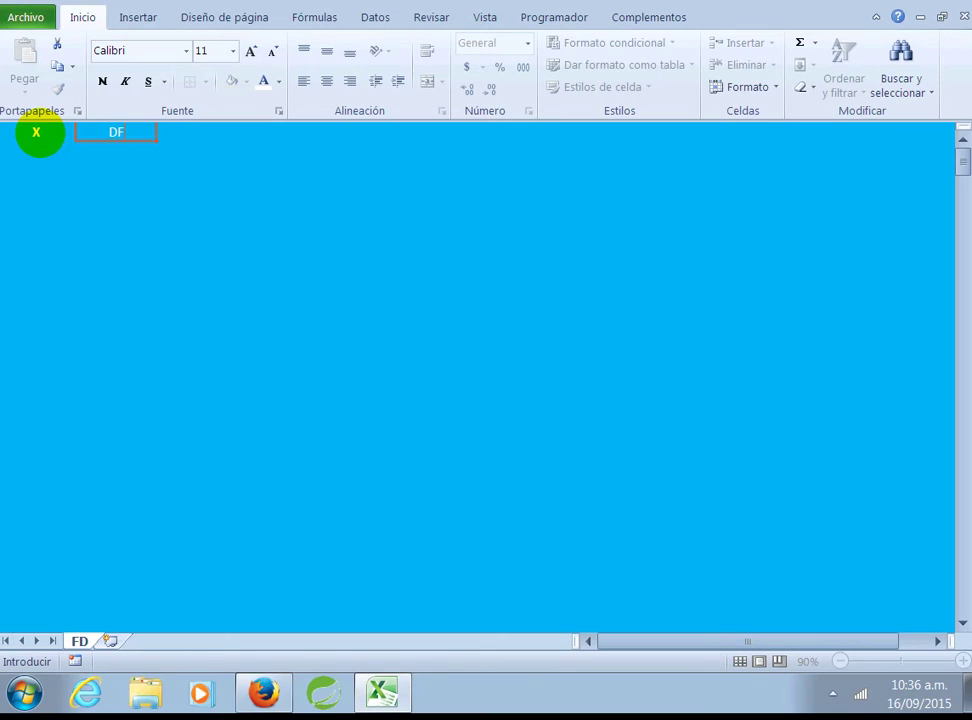
text(_1)
key(Tab)
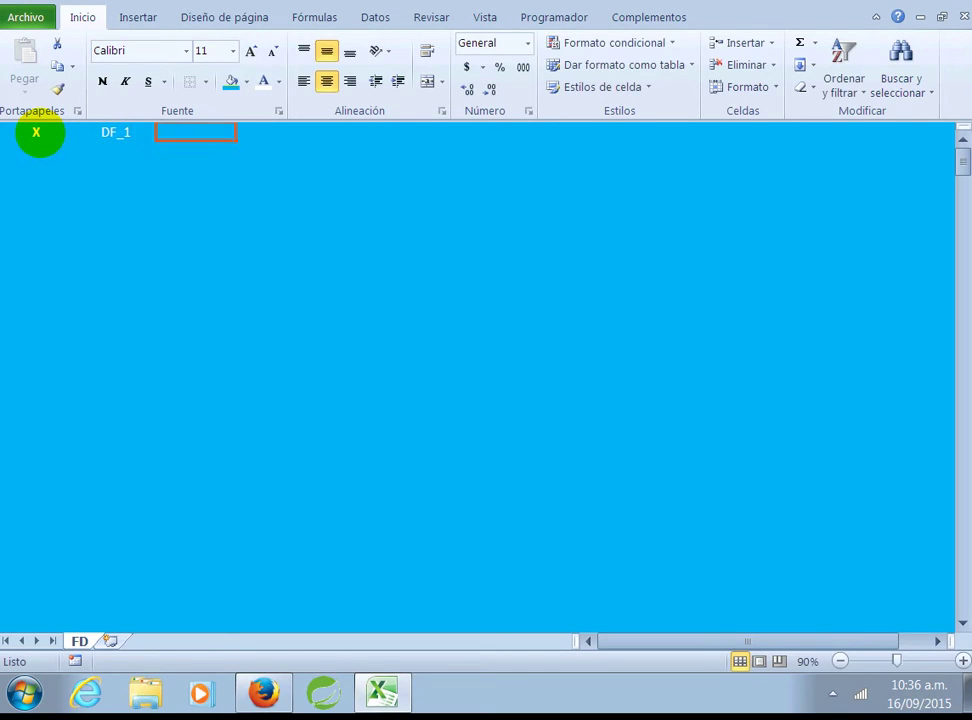
text(D)
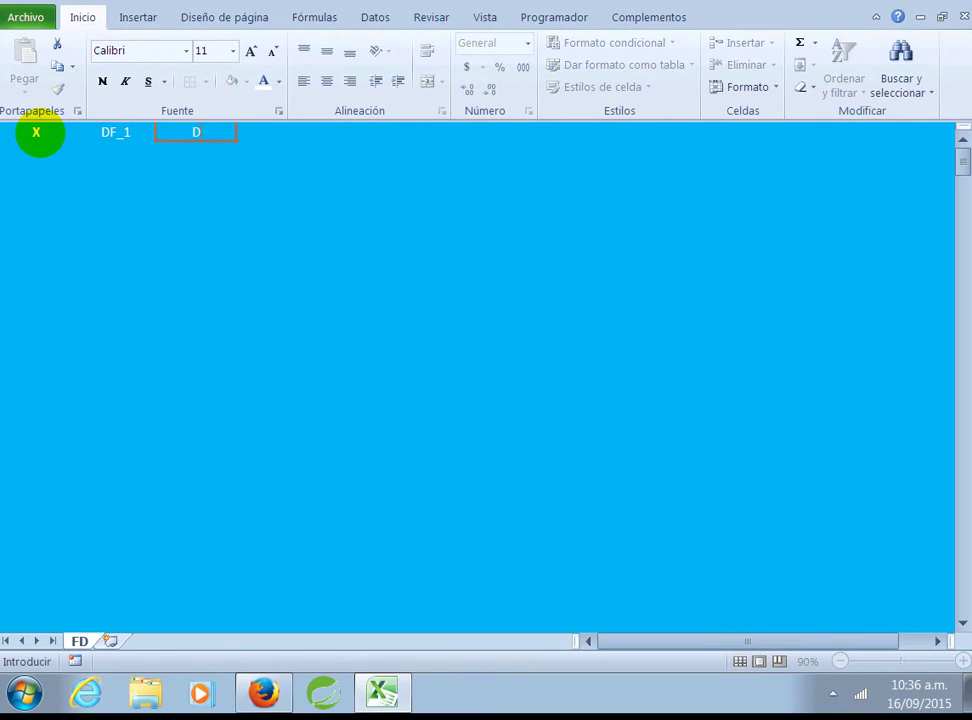
text(F_2)
key(Tab)
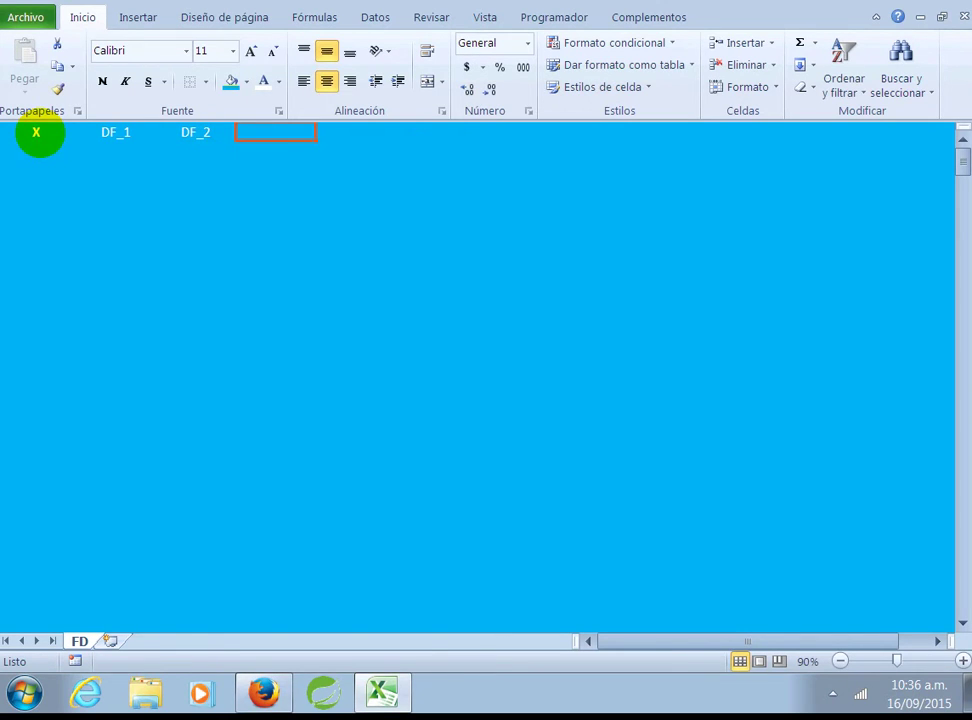
text(P()
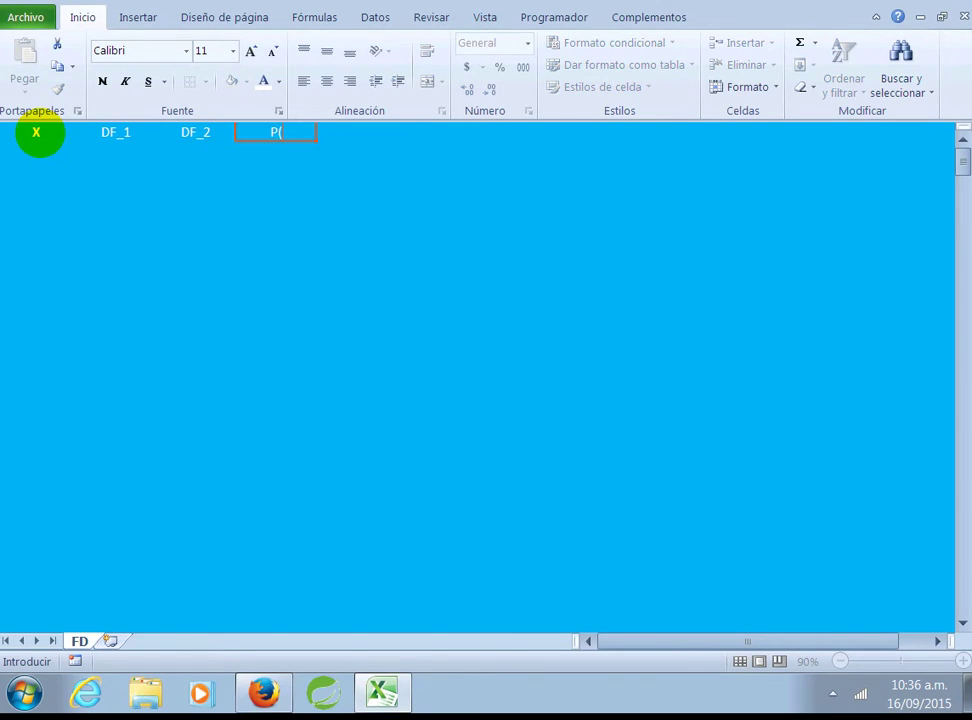
text(X))
key(Left)
shift+click(36, 132)
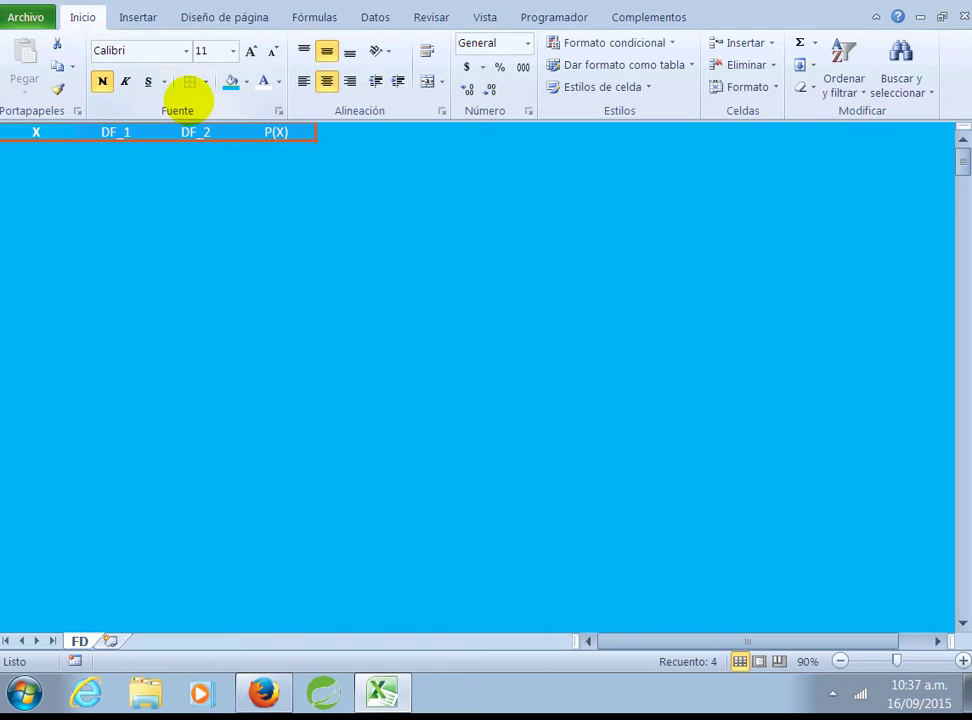
click(104, 81)
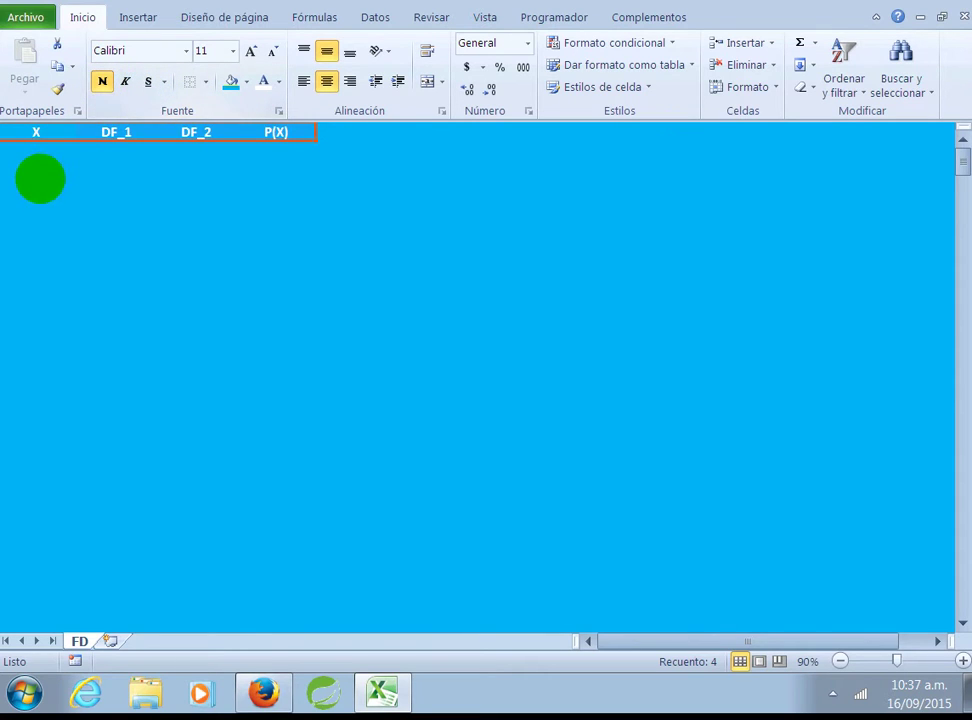
- Put 0 in A2 and =A2+0,01 in A3, filling it down column X to 0,25
click(42, 150)
text(0)
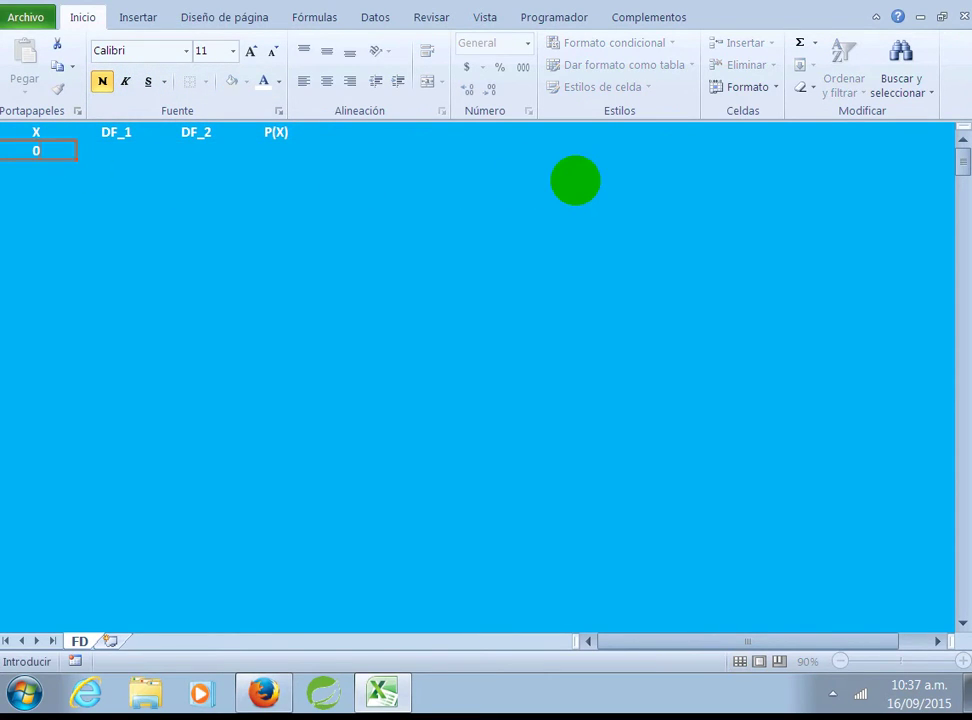
key(Return)
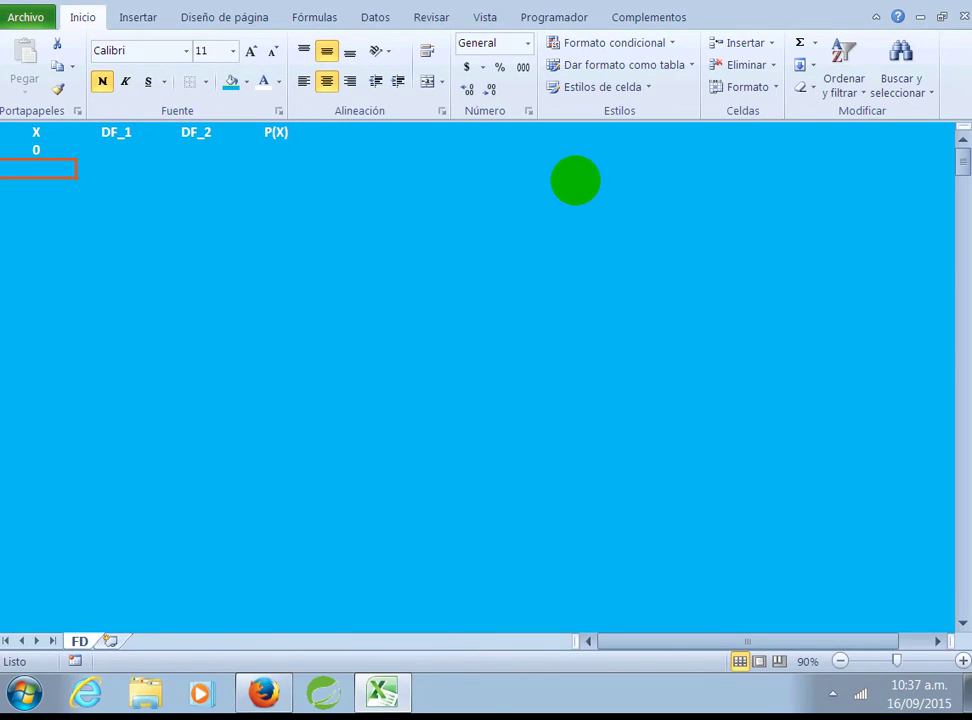
text(=)
click(42, 151)
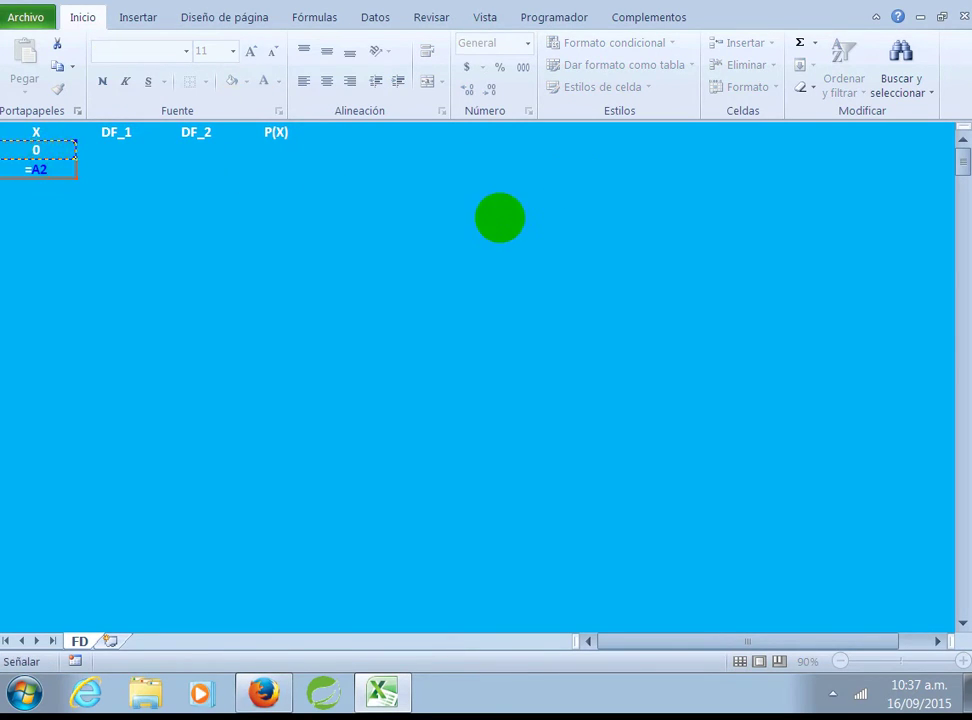
text(+0,01)
key(Return)
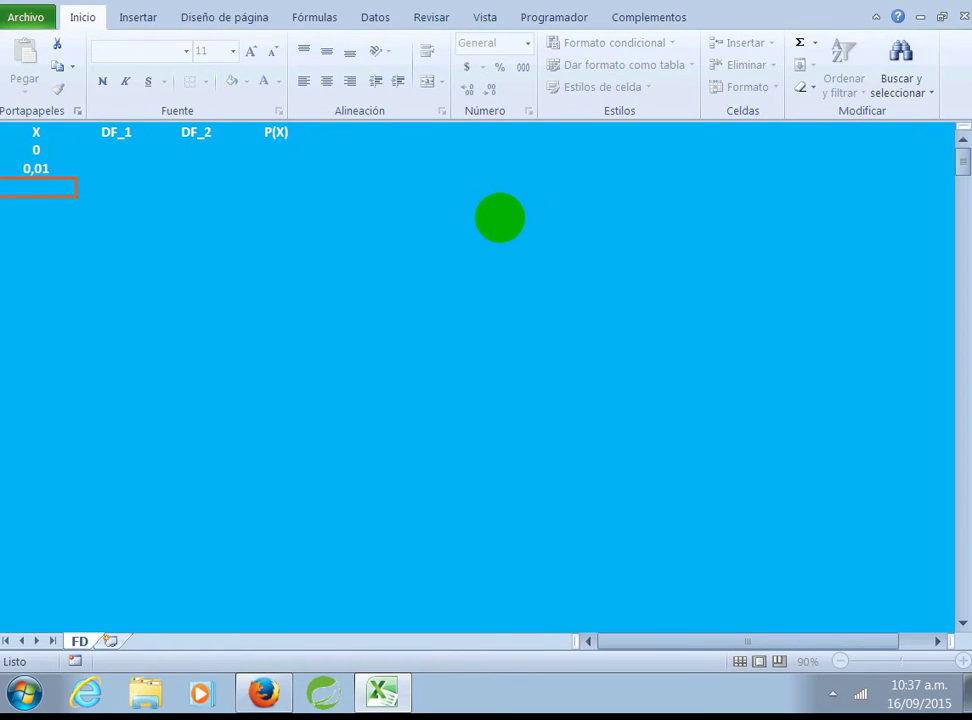
key(Up)
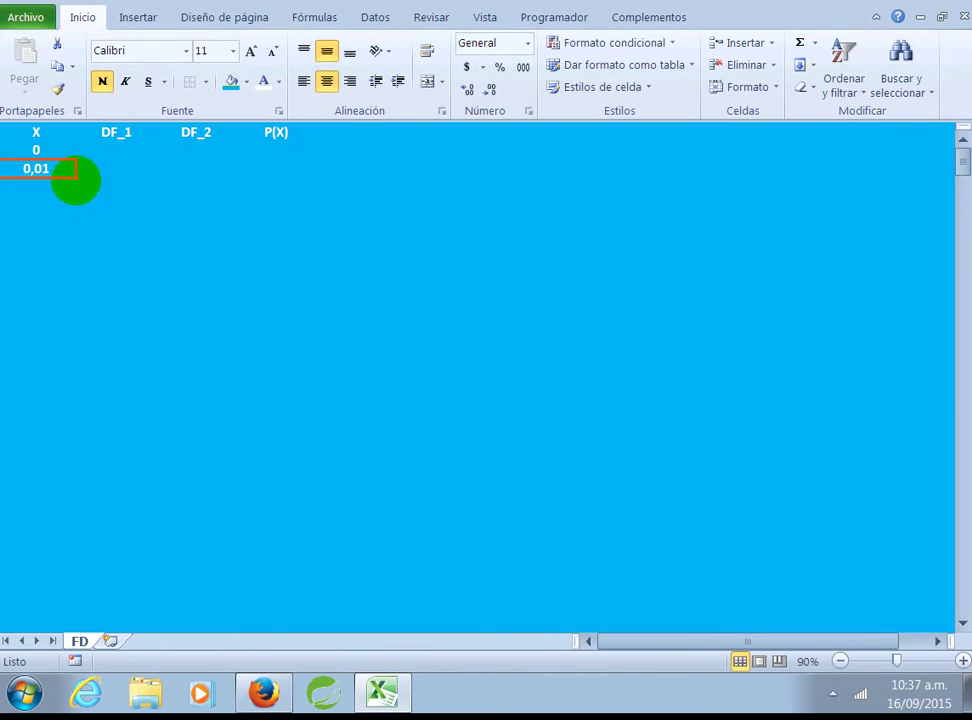
drag(76, 177, 88, 617)
click(115, 150)
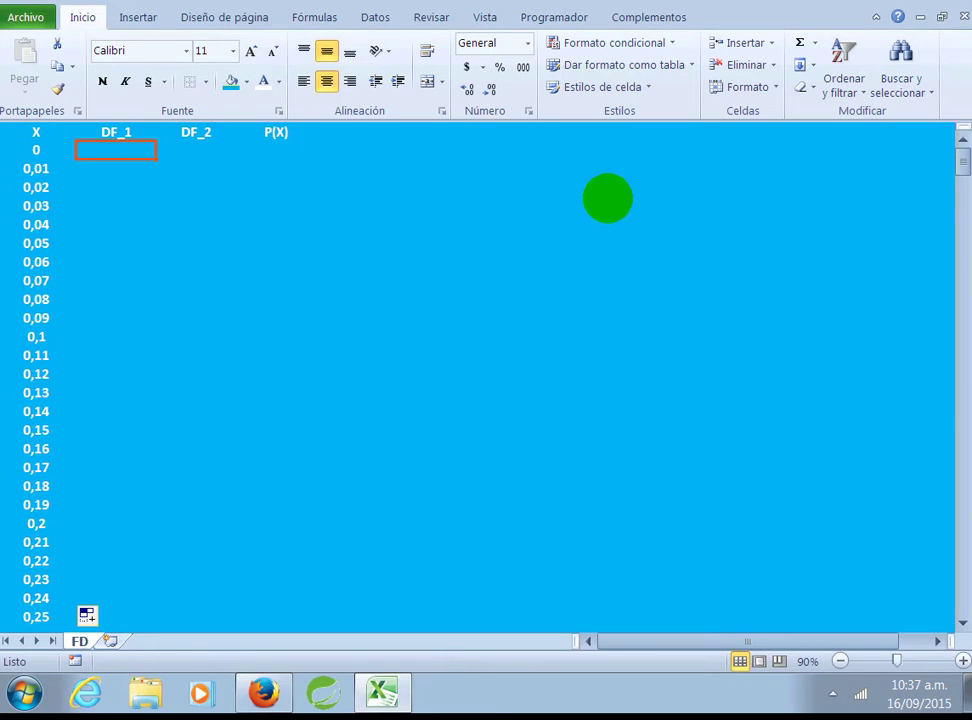
- Enter 4 in B2 and 6 in C2, then fill 4 down DF_1 with =B2
text(4)
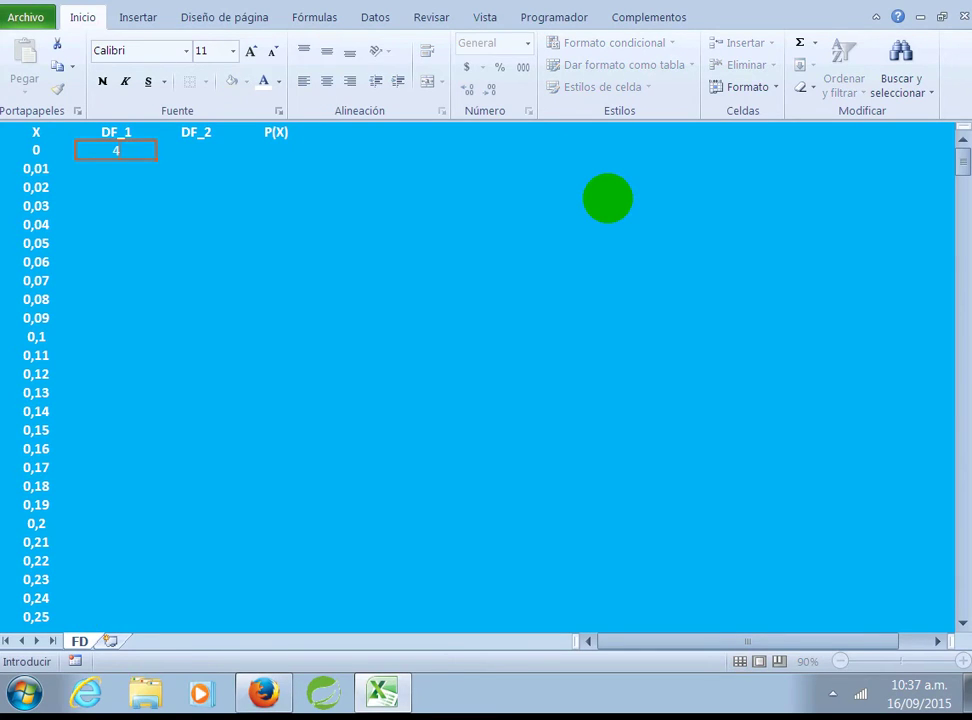
key(Tab)
text(6)
key(Tab)
key(Return)
text(=)
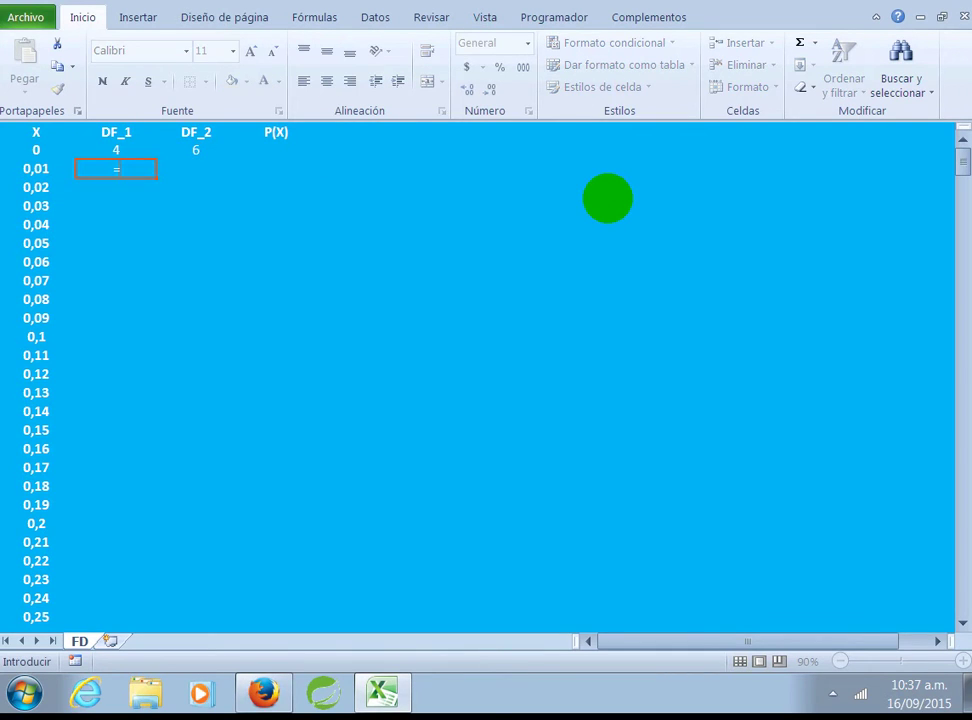
click(116, 150)
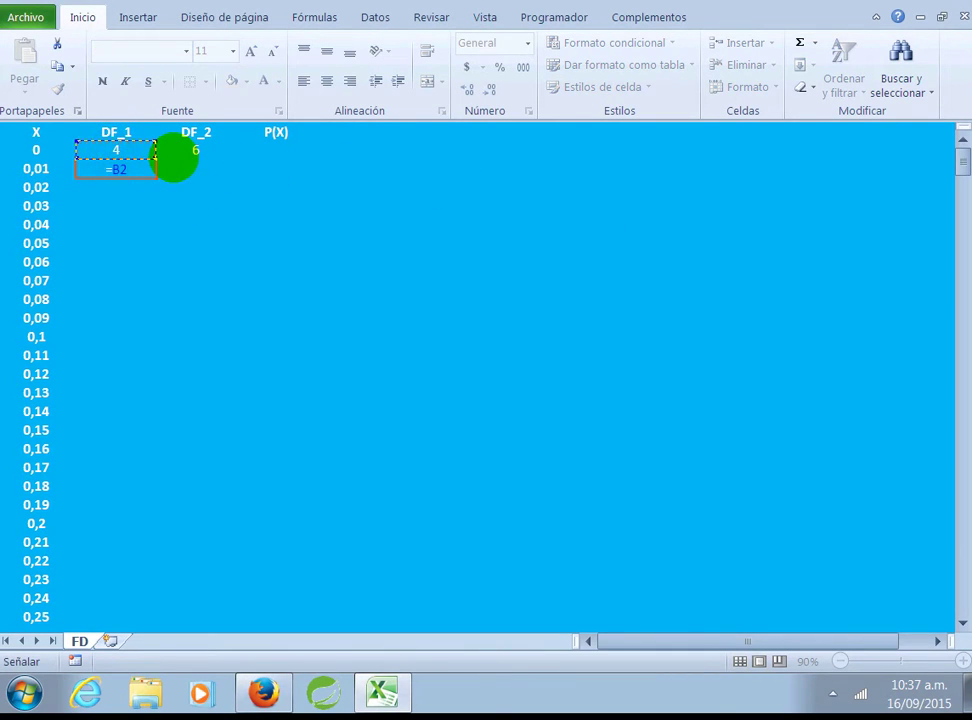
key(ctrl+Return)
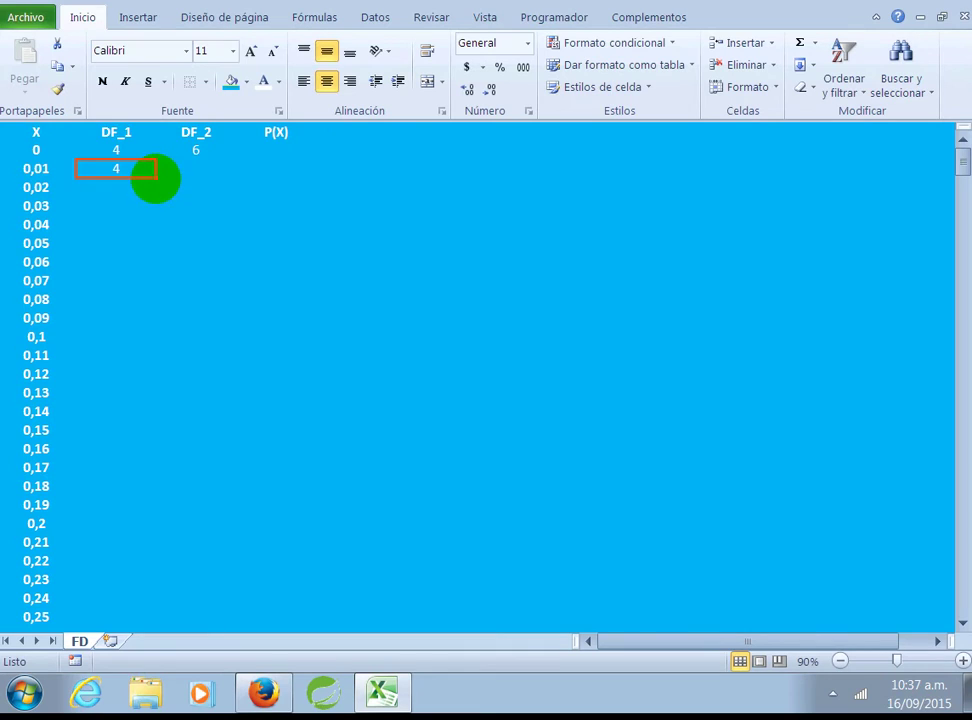
double_click(155, 177)
- Fill 6 down the DF_2 column using =C2
click(190, 168)
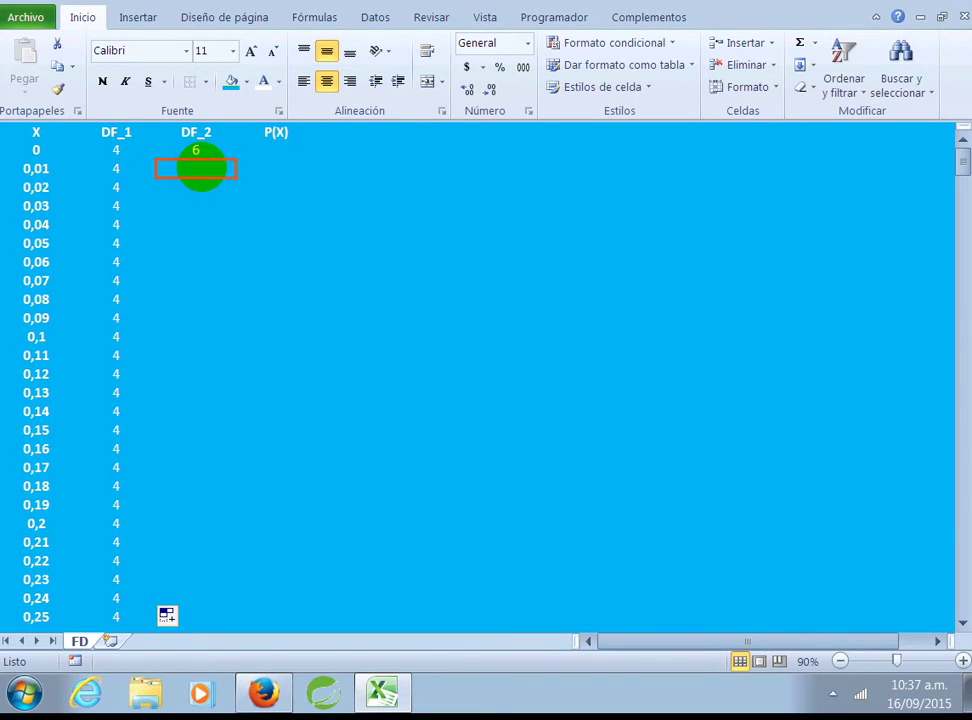
text(=)
click(204, 151)
key(ctrl+Return)
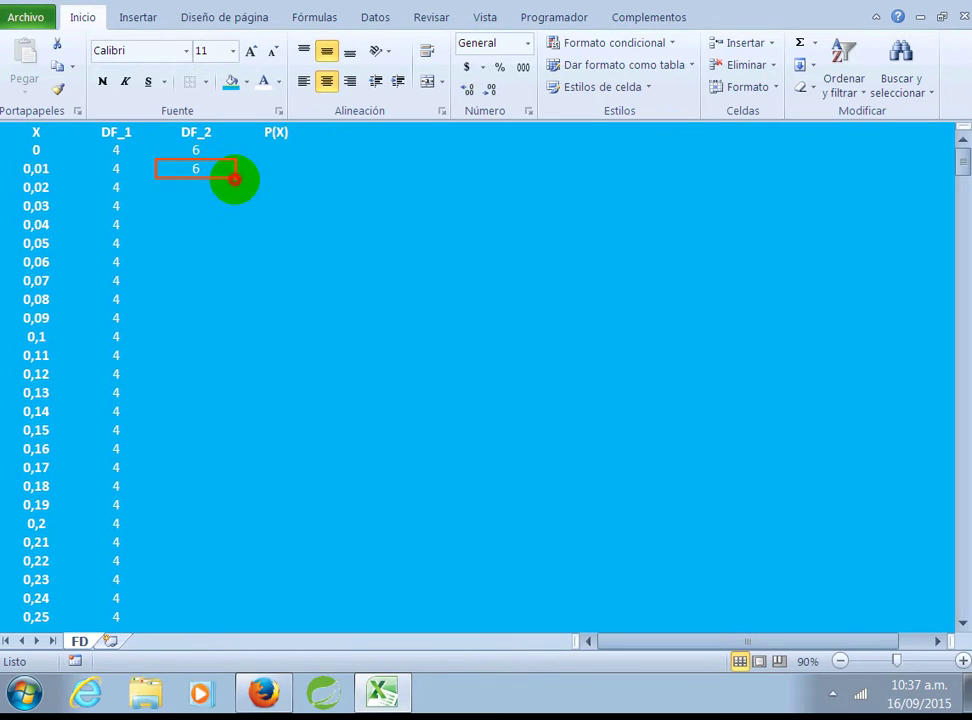
double_click(234, 179)
click(277, 150)
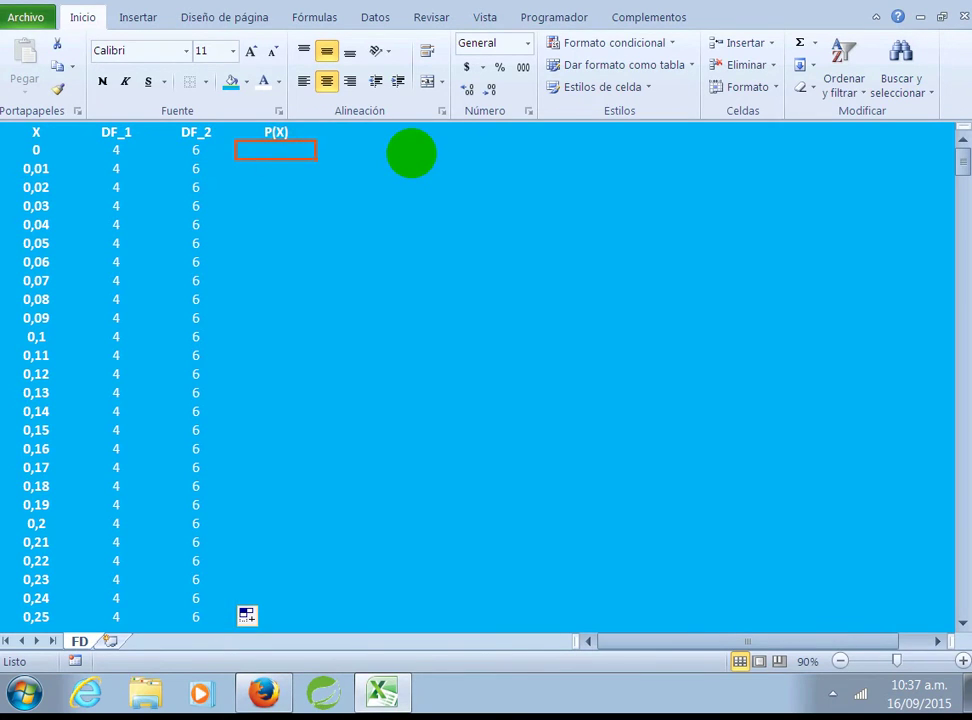
- Enter =DISTR.F.N(A2;B2;C2;FALSO) in D2, giving 0 for X = 0
text(=DI)
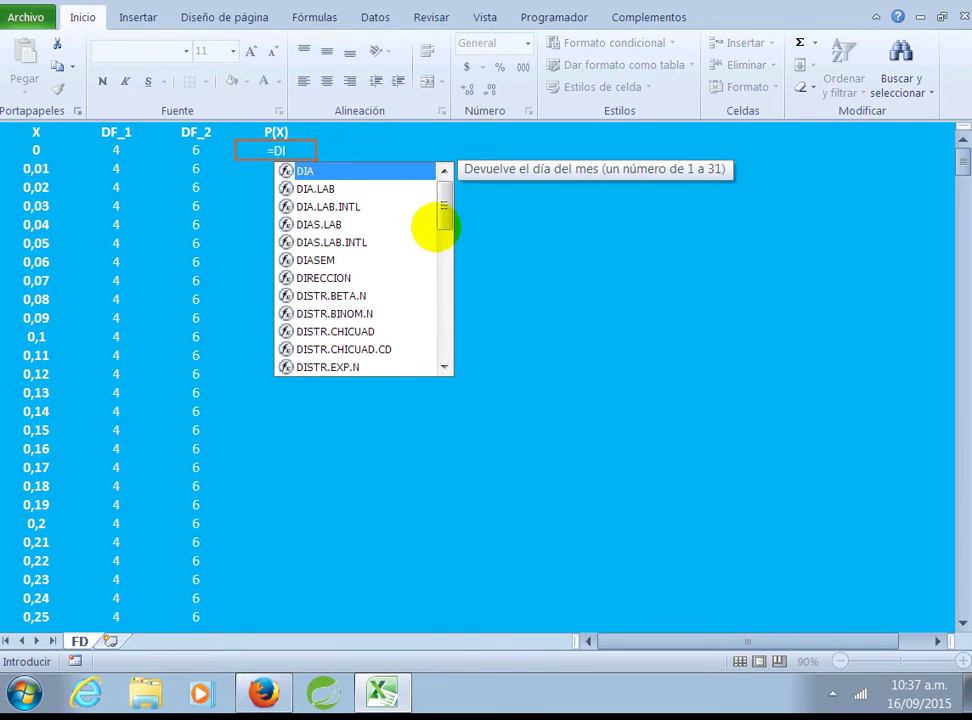
drag(443, 206, 443, 248)
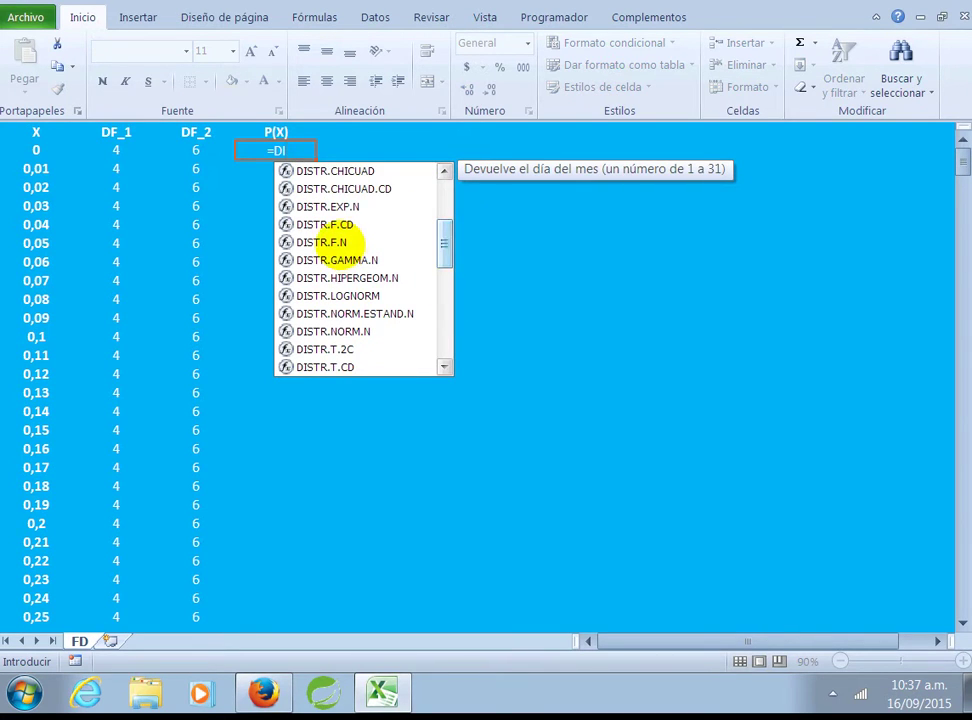
double_click(322, 242)
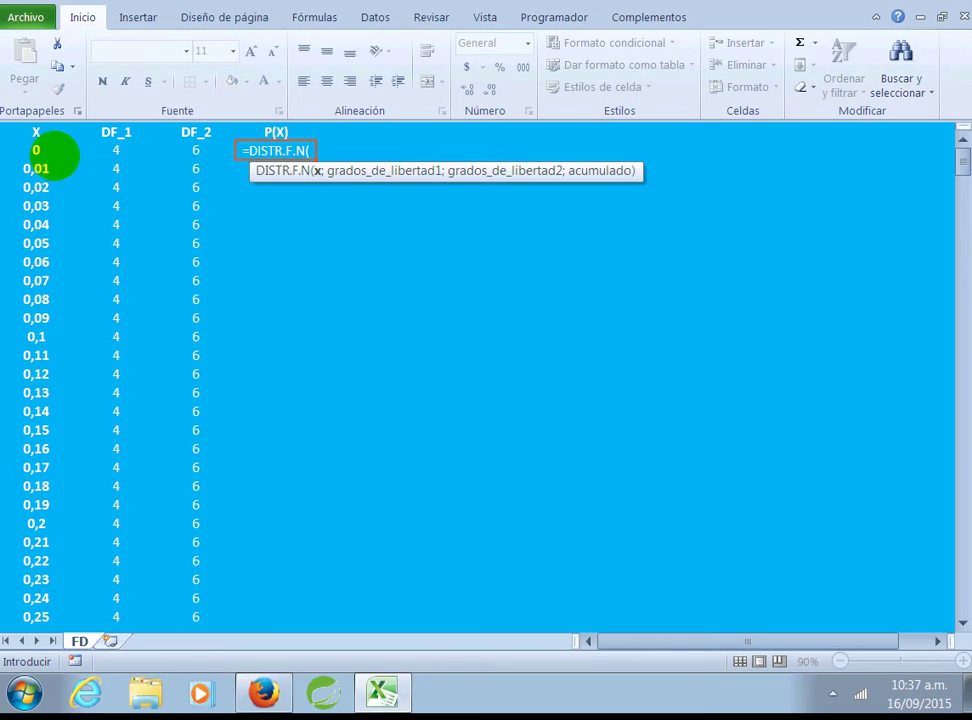
click(58, 157)
text(;)
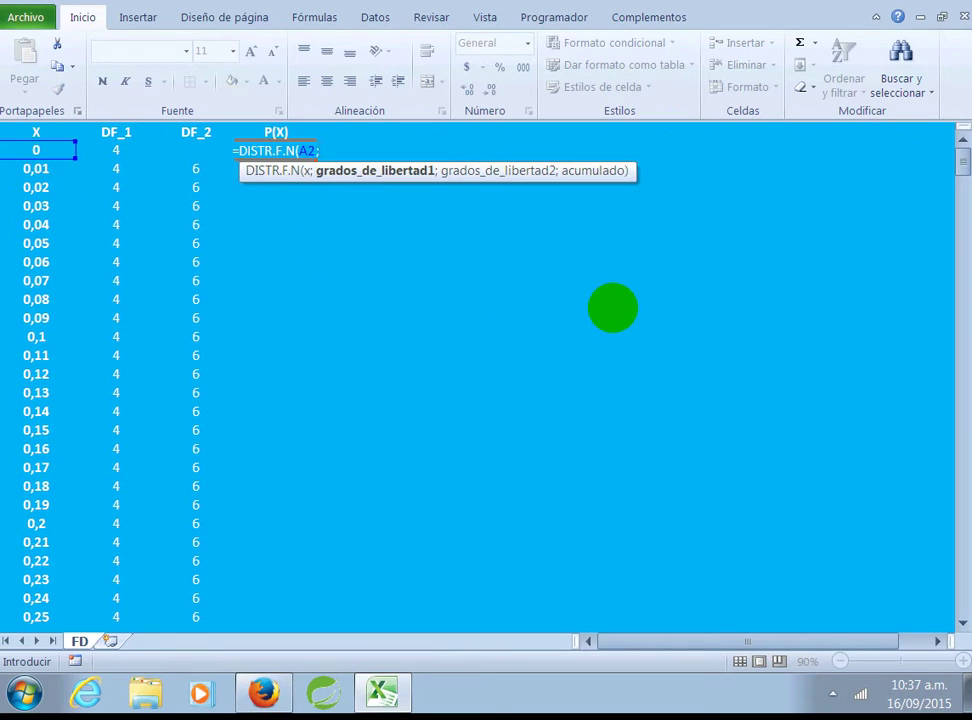
click(122, 149)
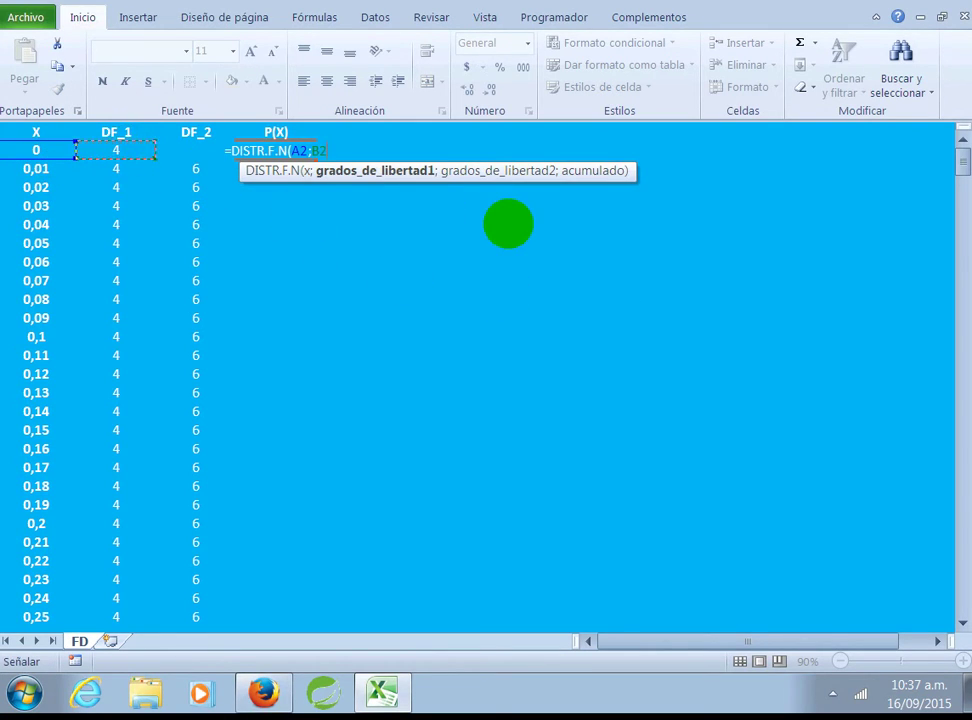
text(;)
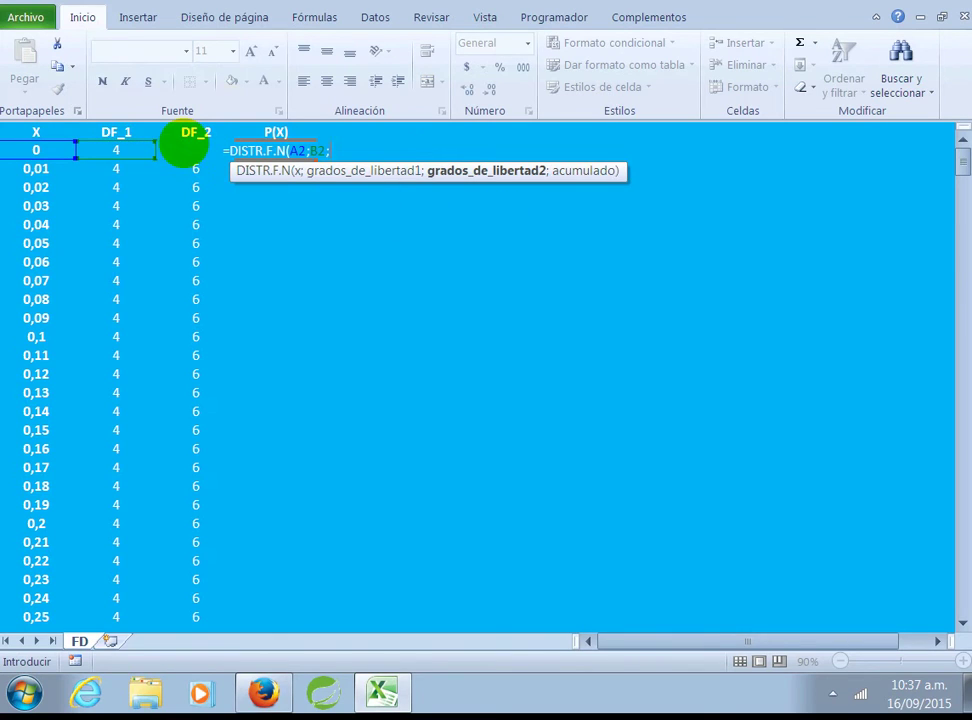
click(195, 152)
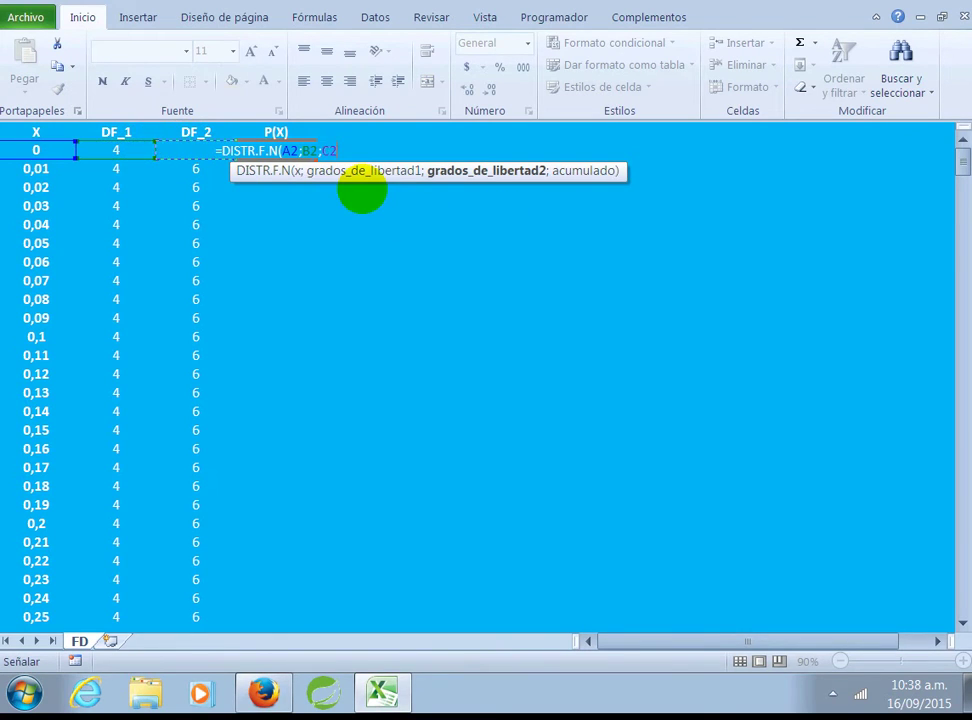
text(;)
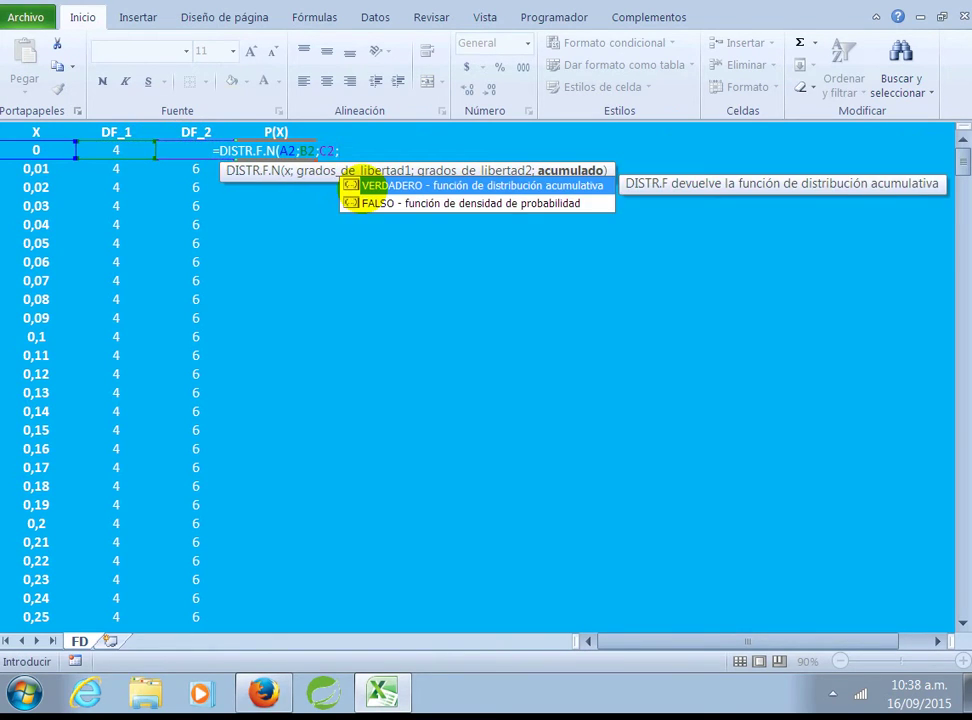
click(361, 192)
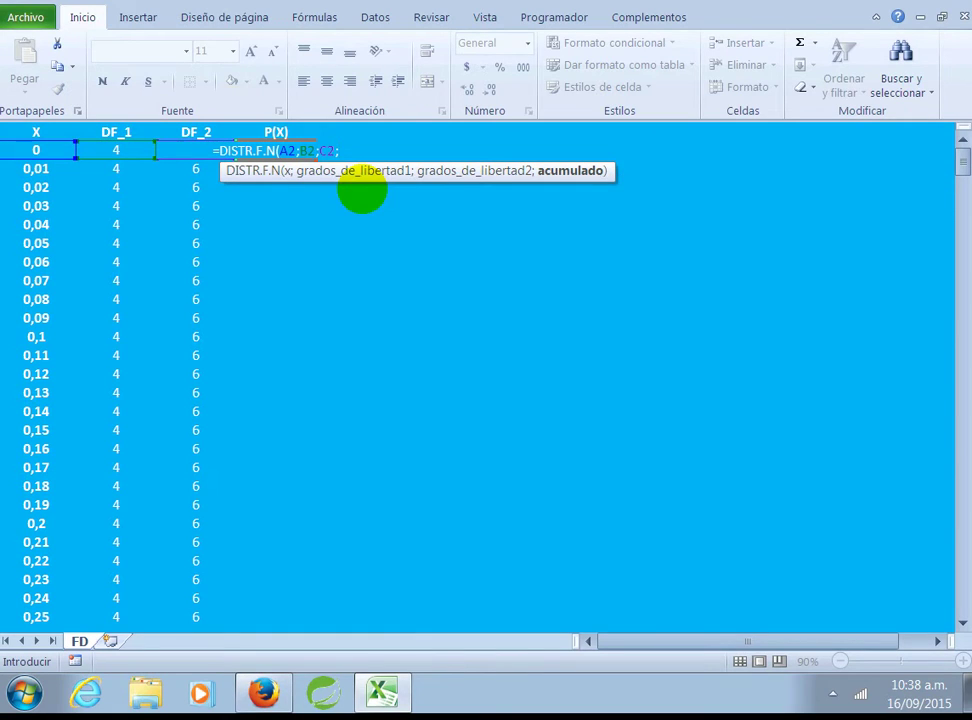
text(FALSO)
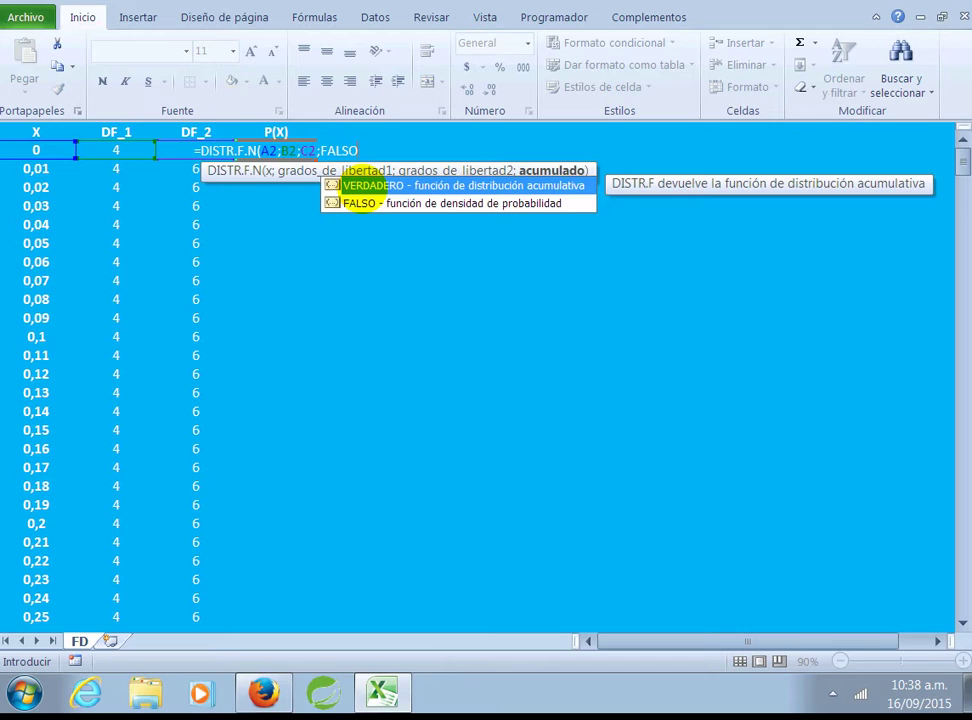
click(361, 188)
text())
key(ctrl+Return)
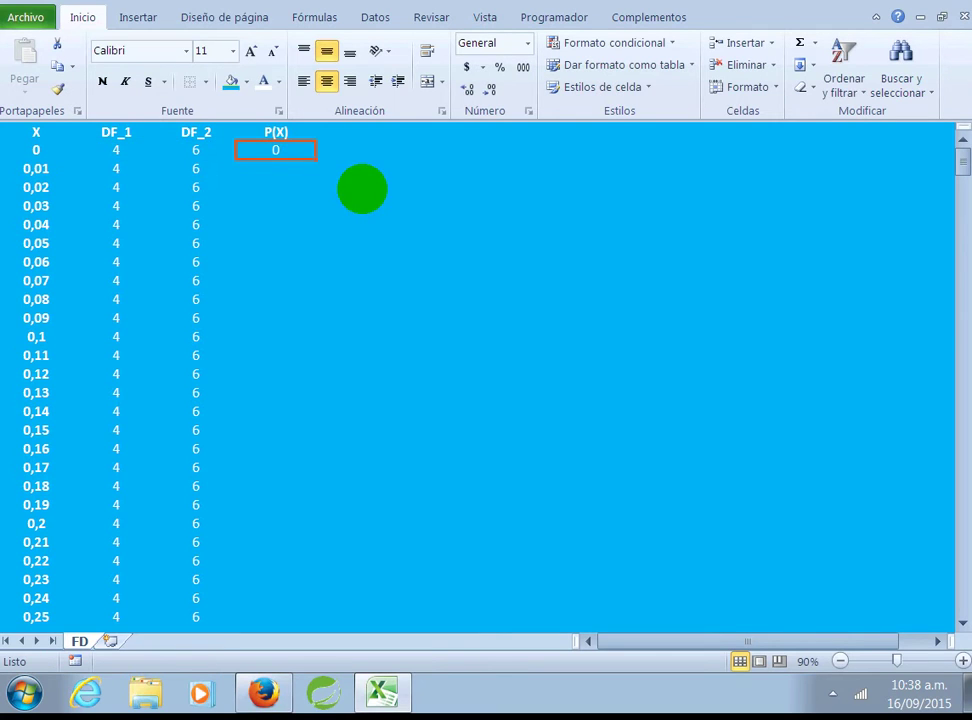
- Copy the density formula down P(X) and apply Todos los bordes in a chosen colour to A1:D26
double_click(316, 159)
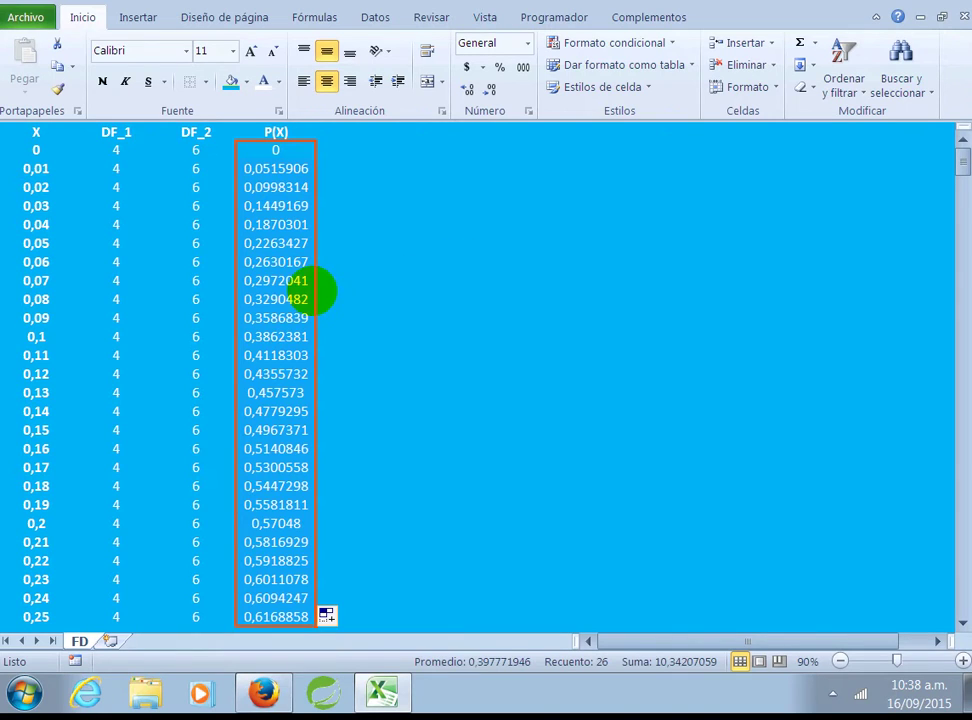
click(36, 132)
key(shift+Right)
key(shift+Right)
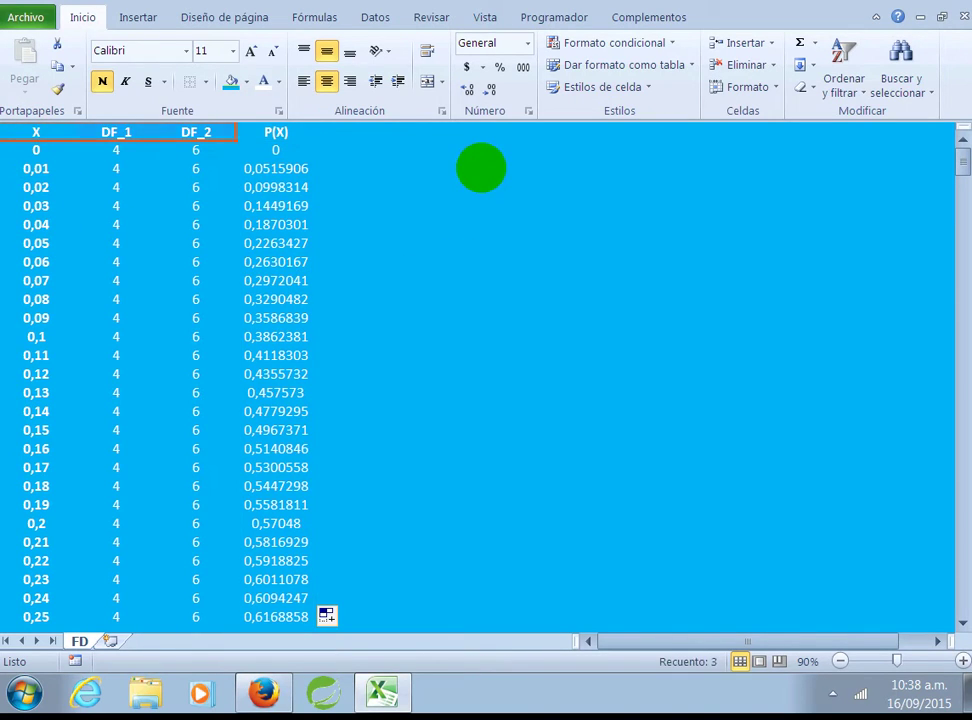
key(ctrl+shift+Down)
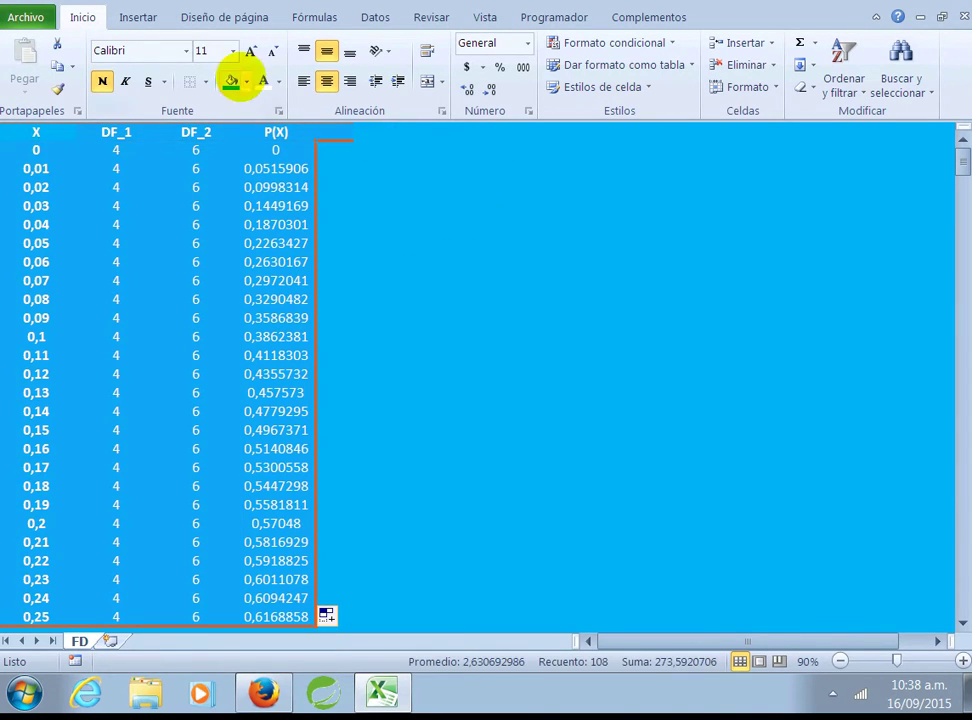
click(205, 82)
mouse_move(246, 524)
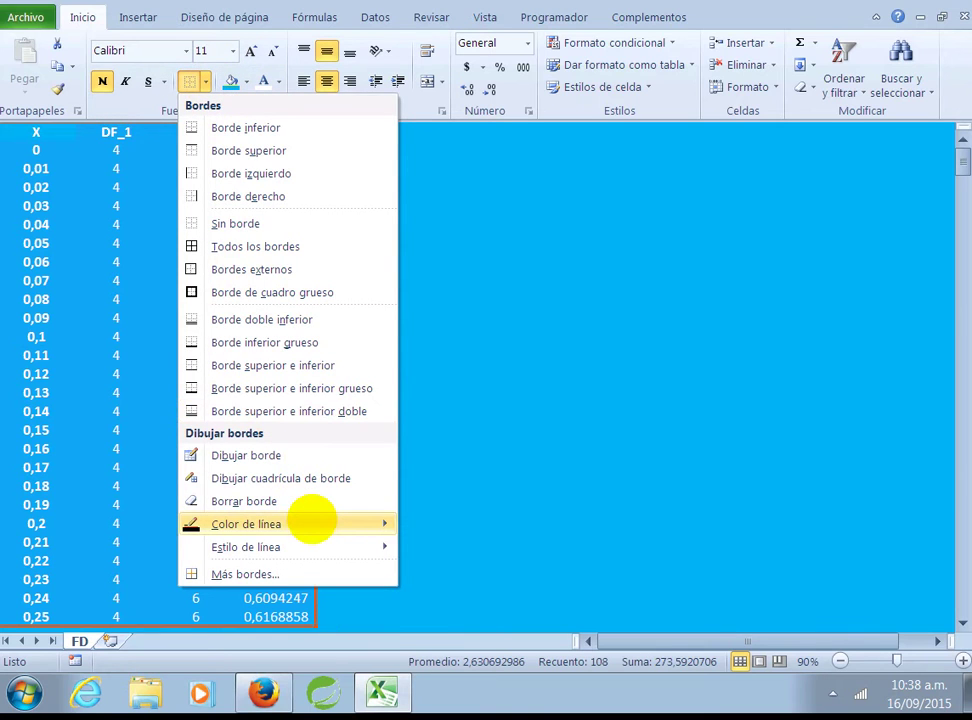
click(423, 525)
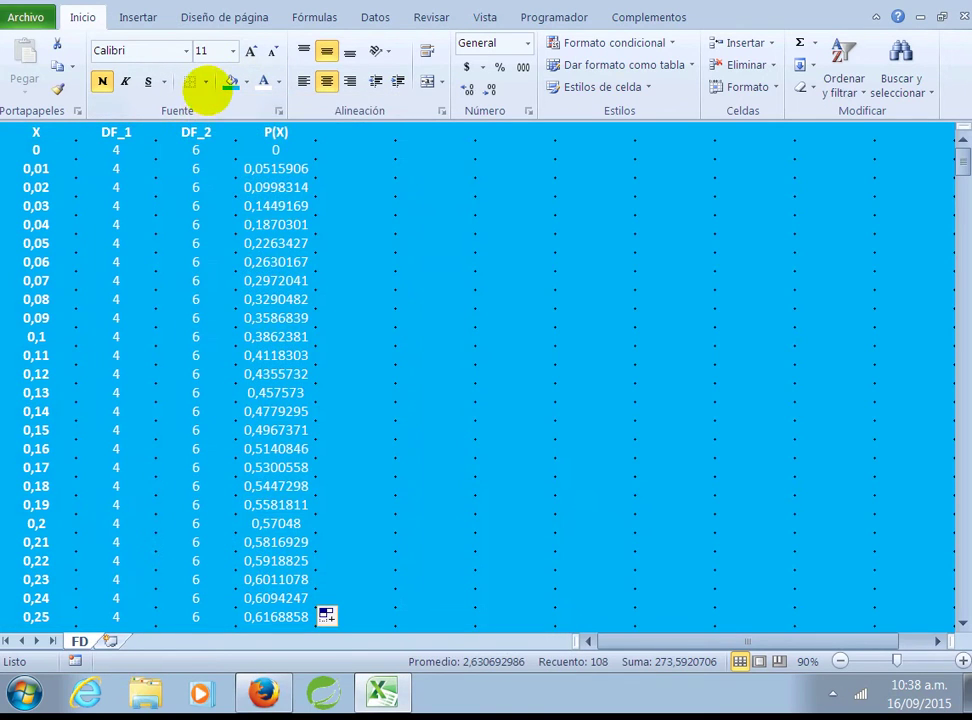
click(205, 82)
click(255, 246)
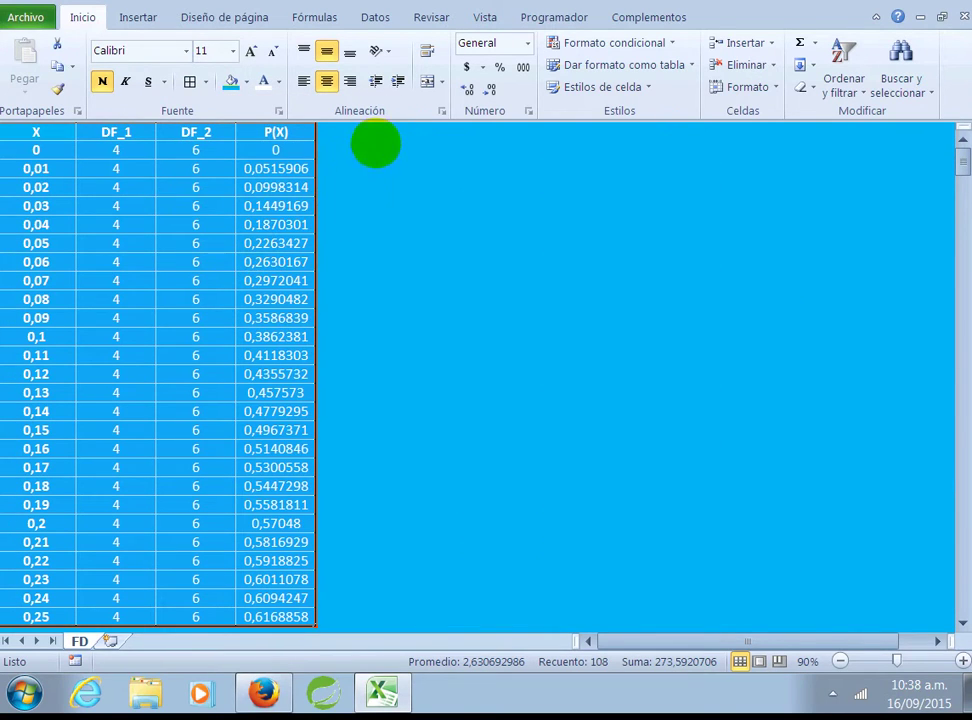
- Deselect the table by clicking empty cells beside it
click(382, 134)
click(412, 137)
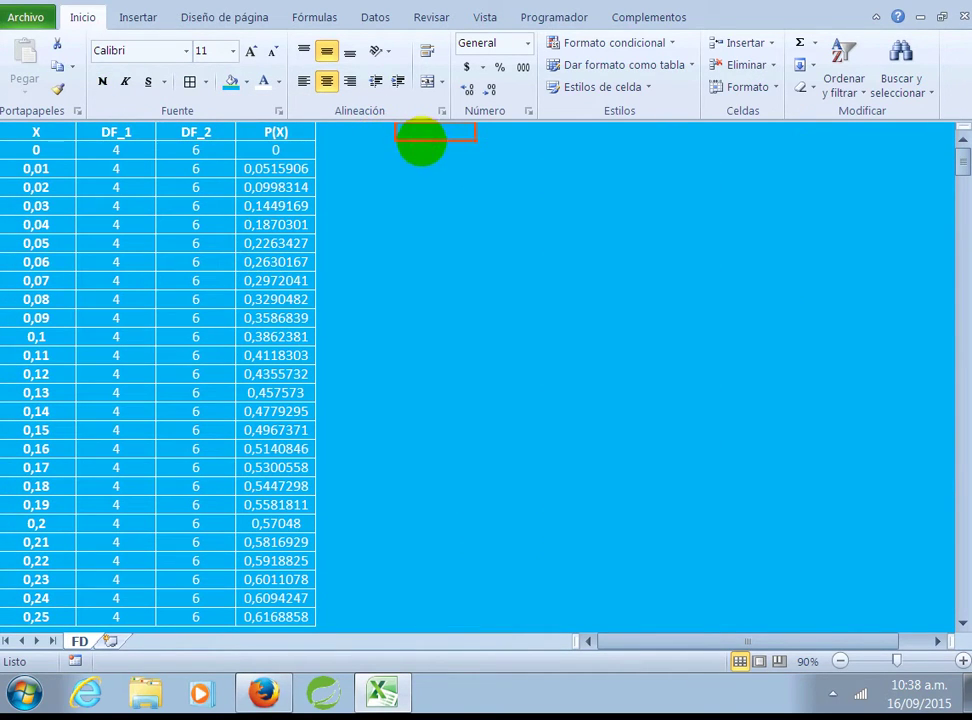
click(390, 203)
click(417, 204)
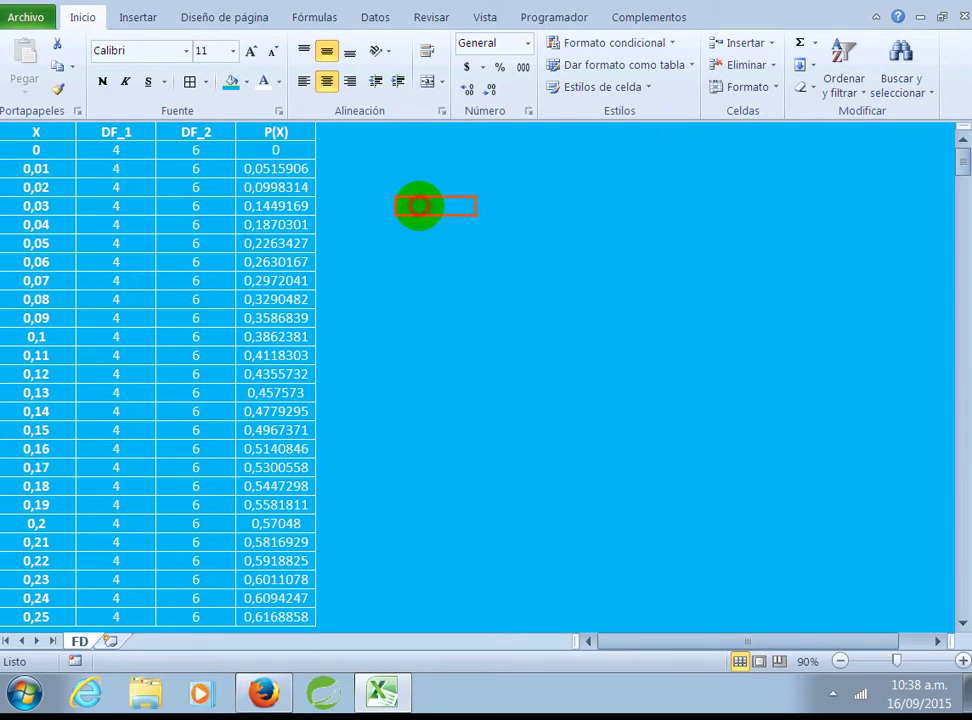
click(137, 17)
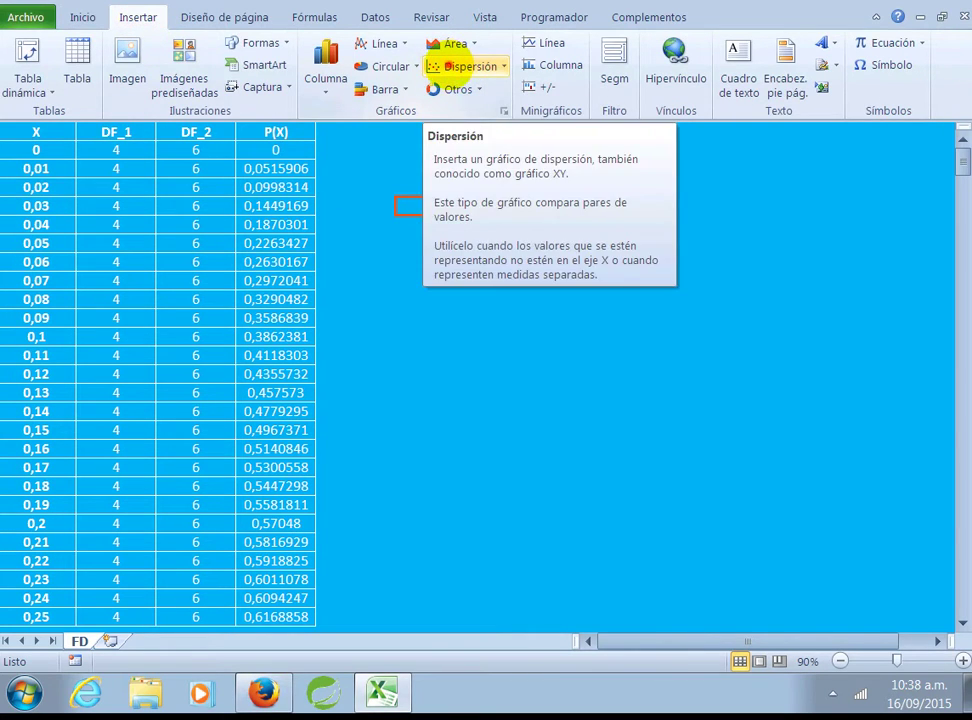
- Insert a markers-only Dispersión chart and place it right of the table
click(457, 66)
click(451, 125)
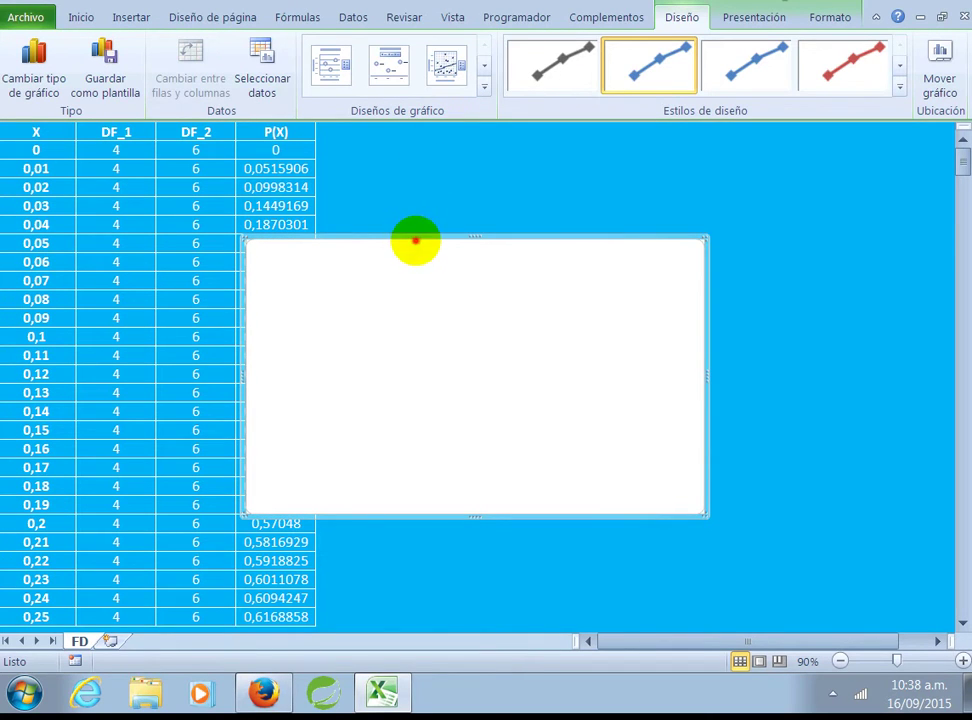
drag(414, 243, 549, 224)
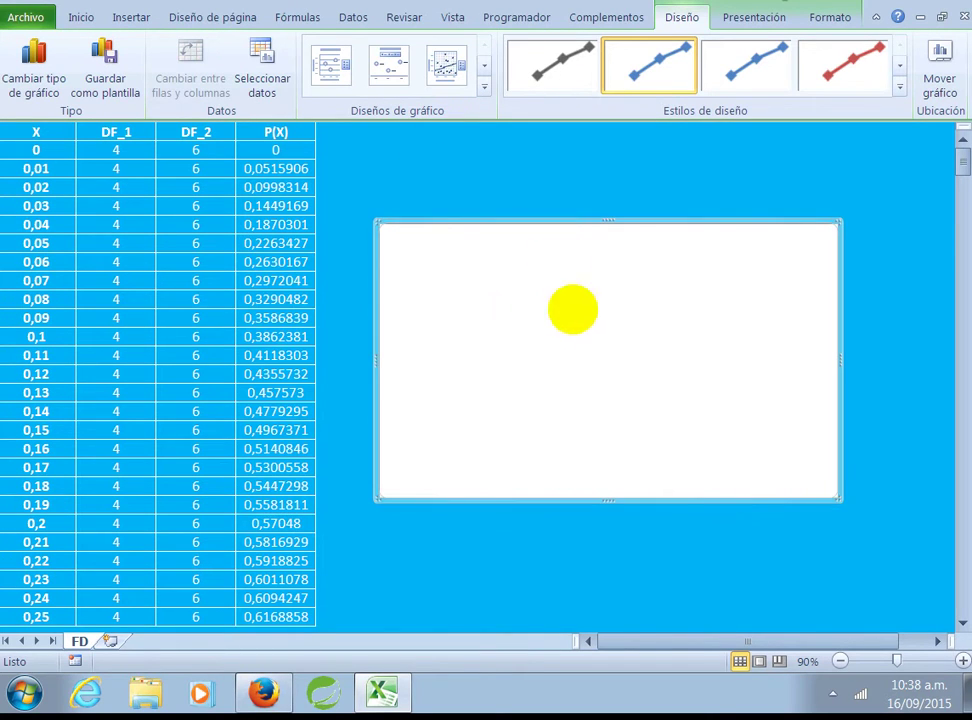
right_click(693, 352)
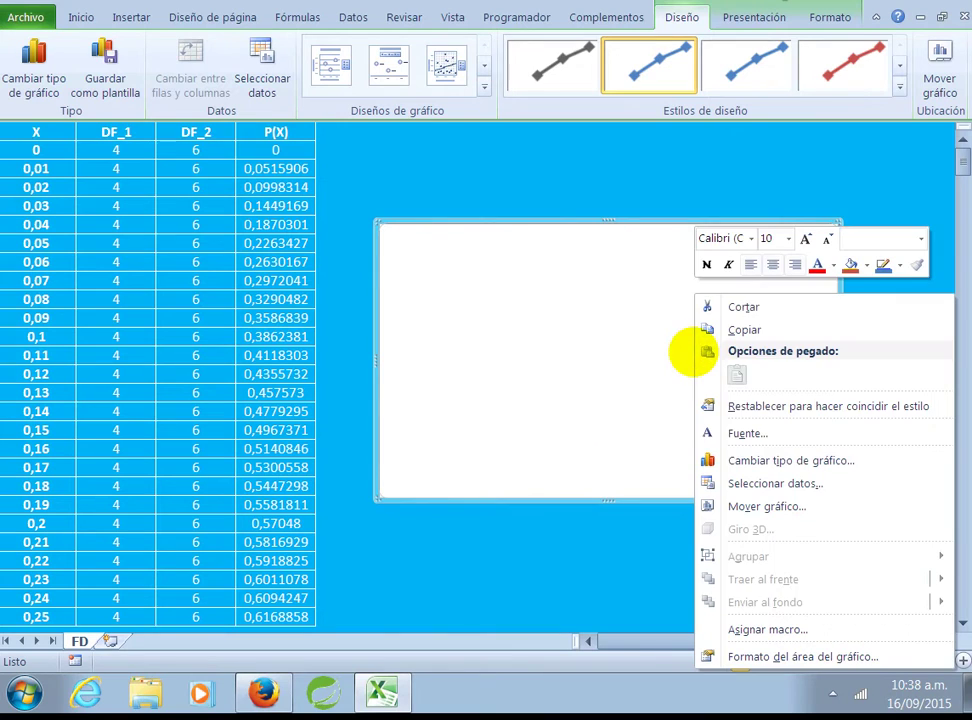
- Add a chart series with X values =FD!$A$2:$A$27
click(760, 483)
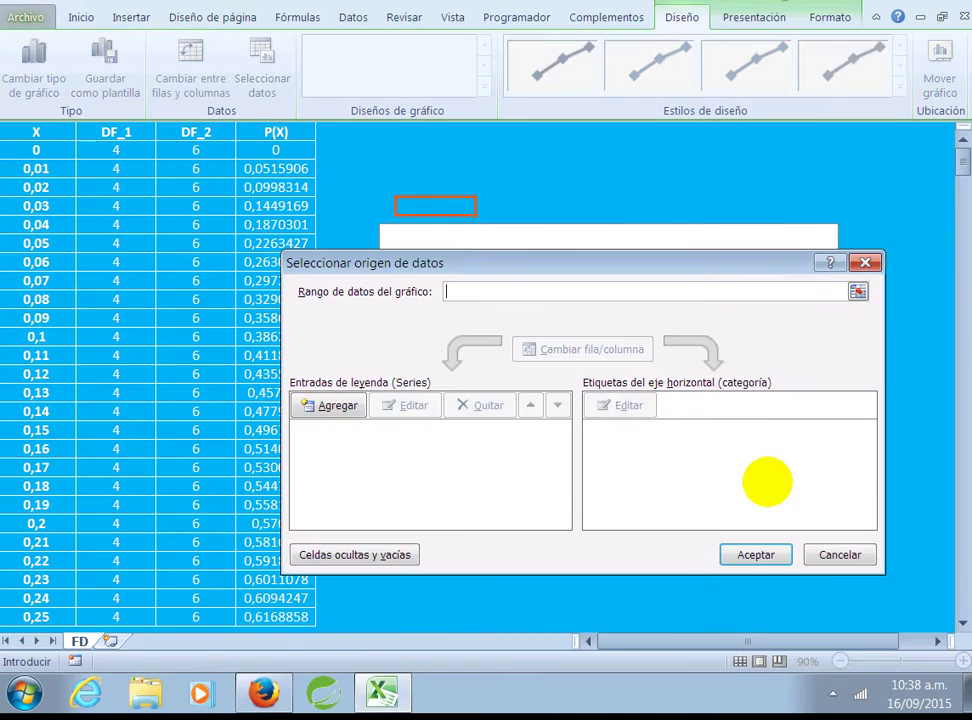
click(335, 407)
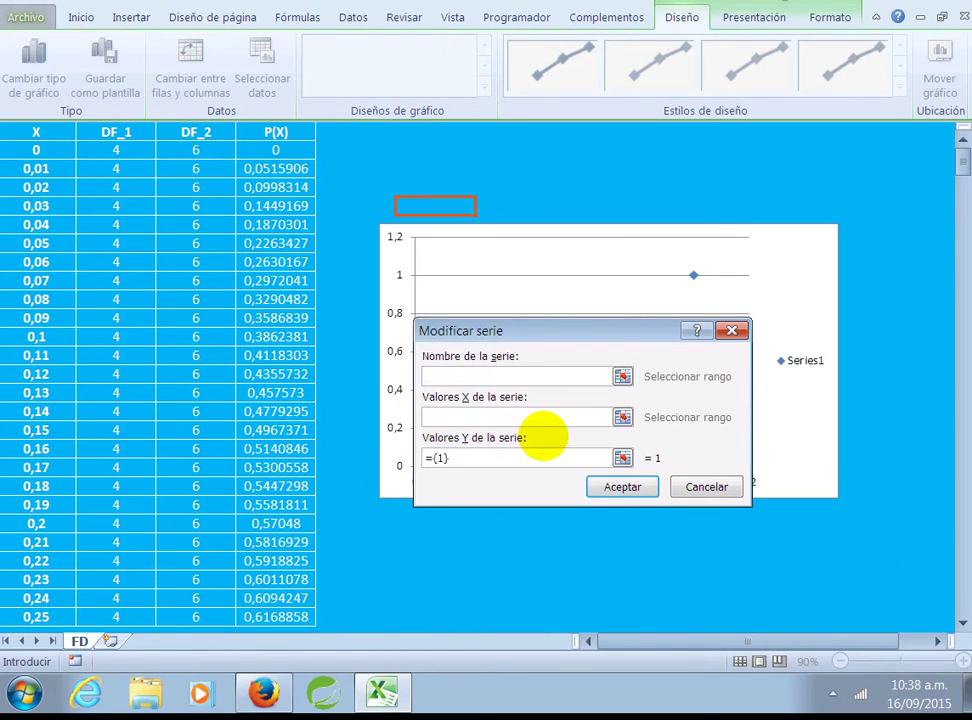
click(622, 417)
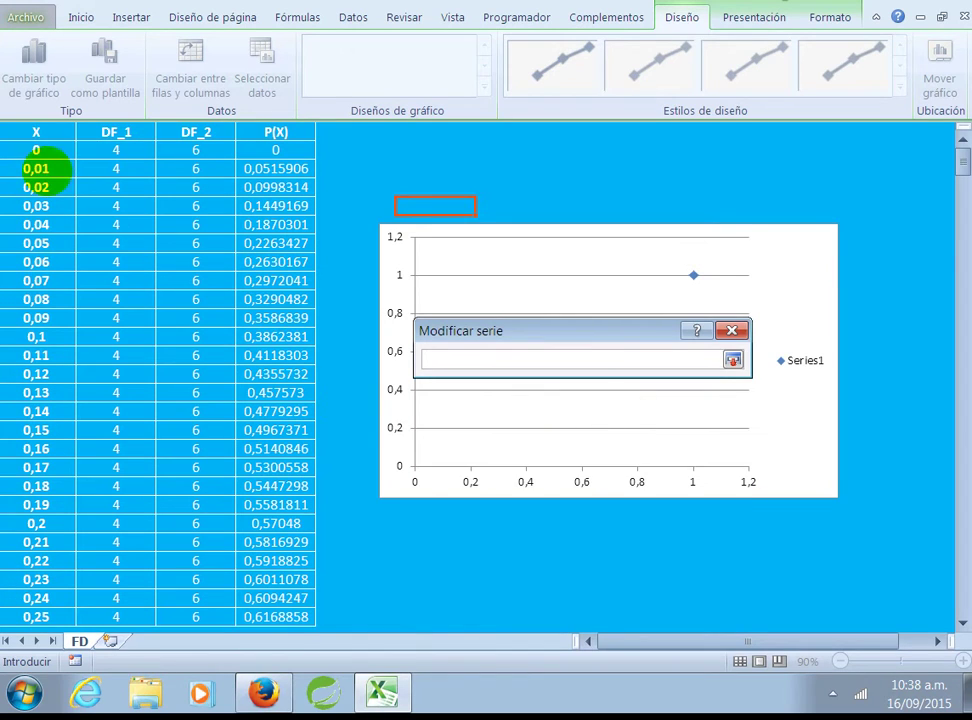
click(38, 150)
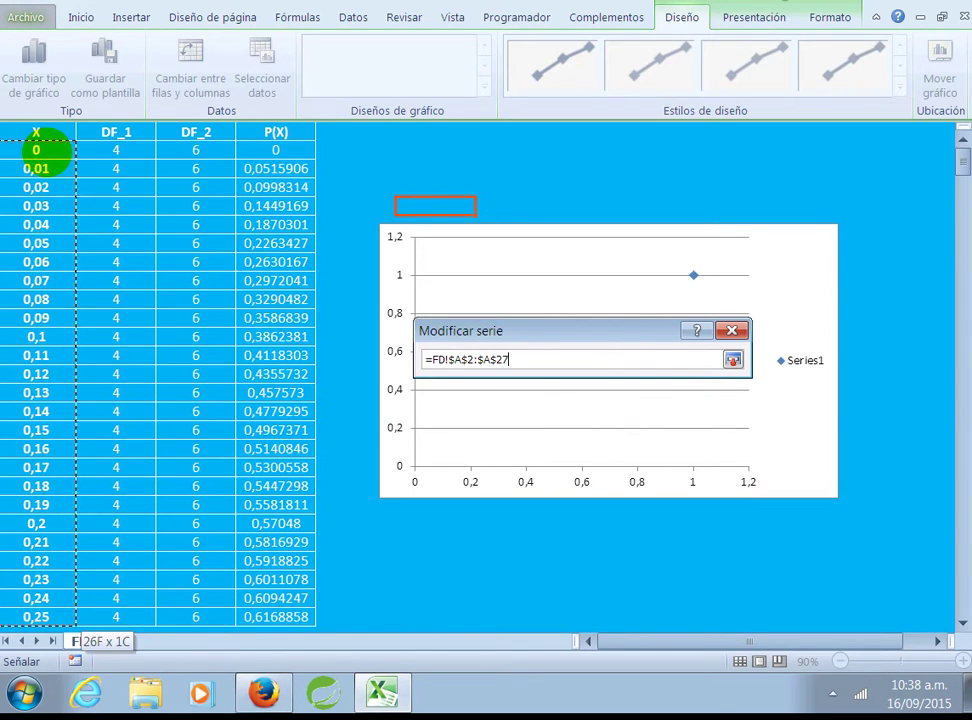
drag(38, 150, 36, 617)
click(733, 359)
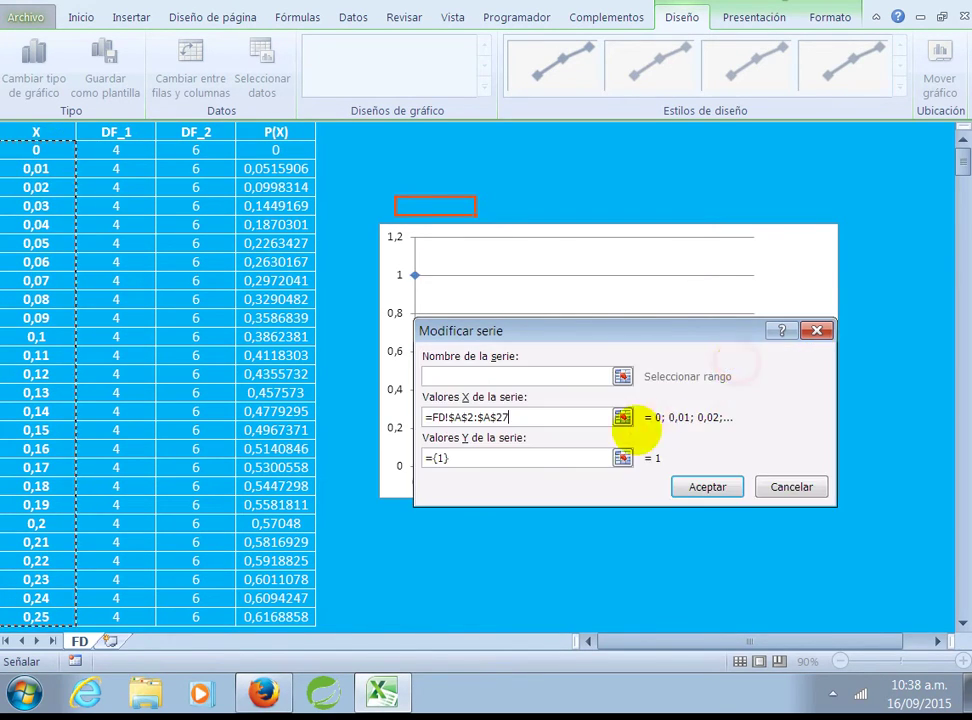
- Set the series Y values to =FD!$D$2:$D$27 and confirm the data source
drag(512, 458, 400, 456)
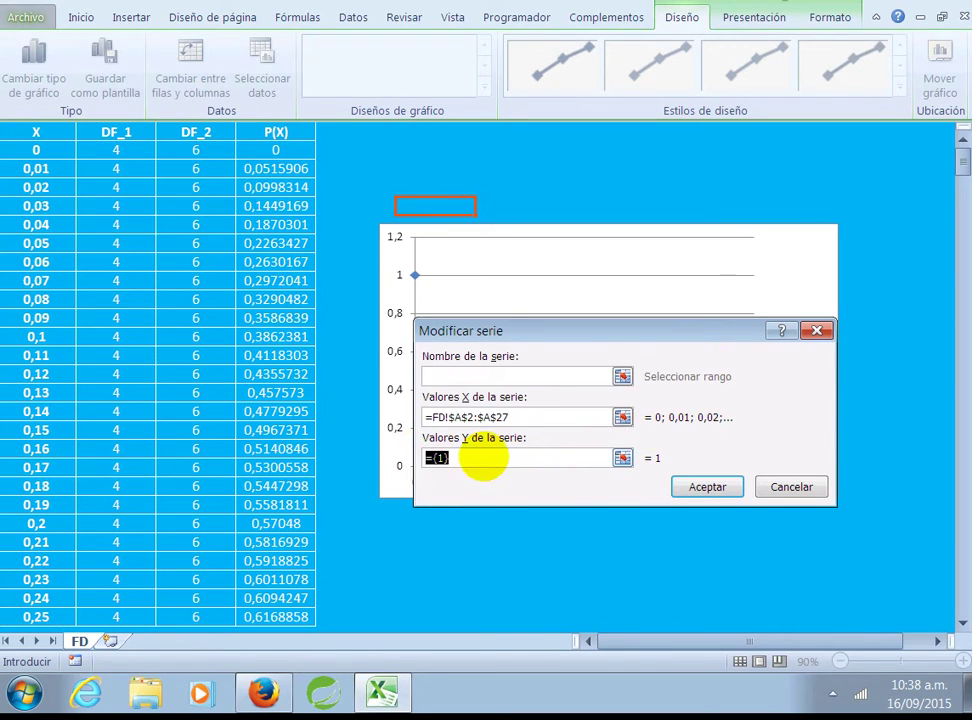
key(BackSpace)
click(622, 457)
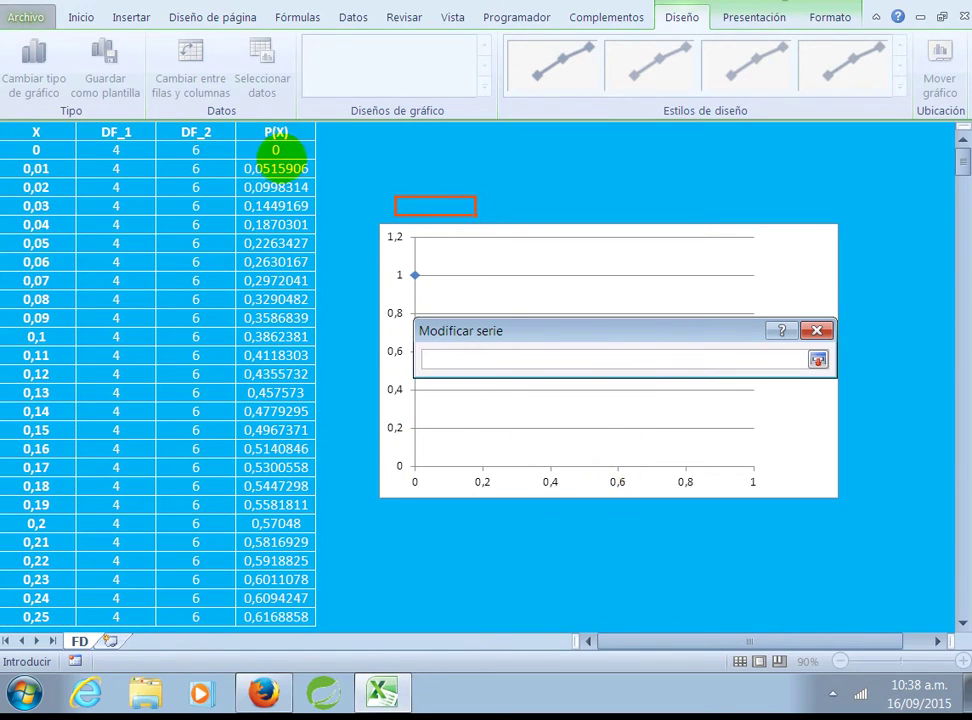
click(276, 150)
key(ctrl+shift+Down)
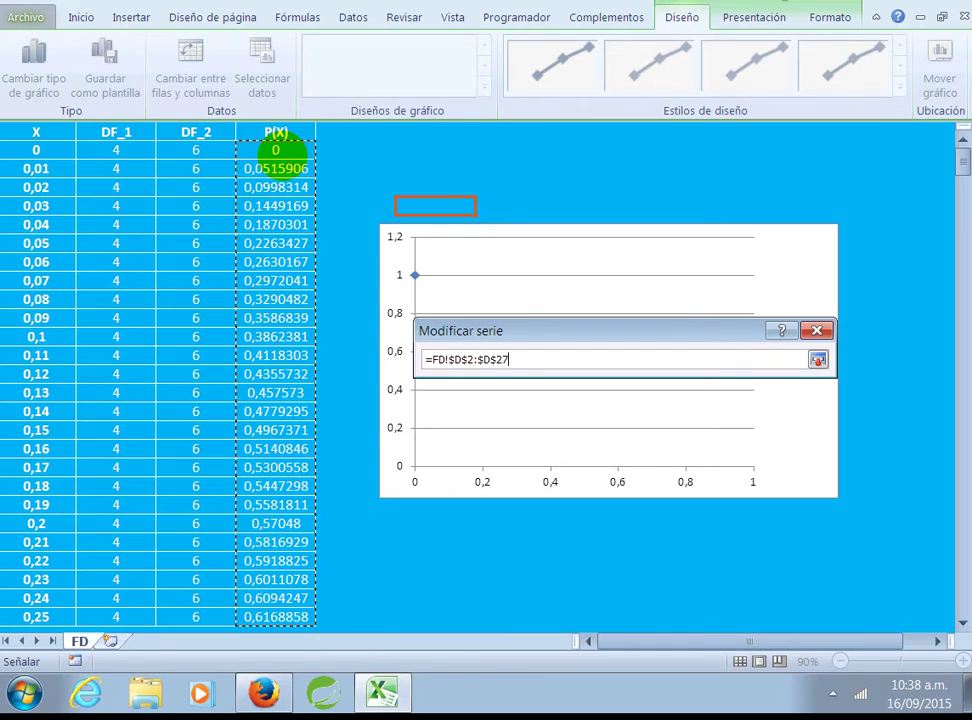
click(818, 359)
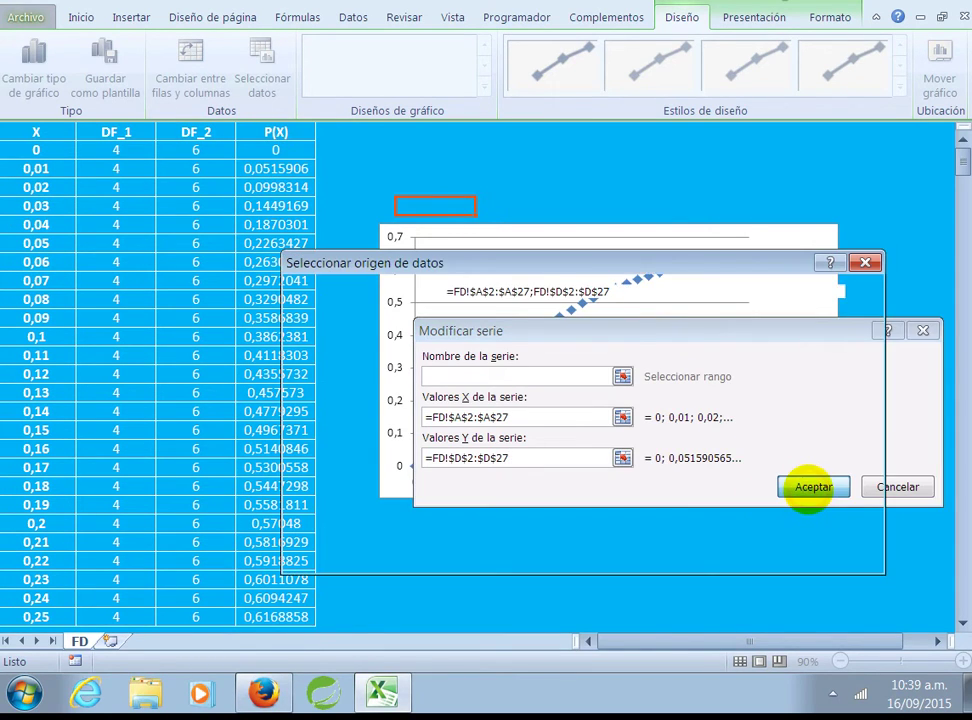
click(812, 489)
click(756, 554)
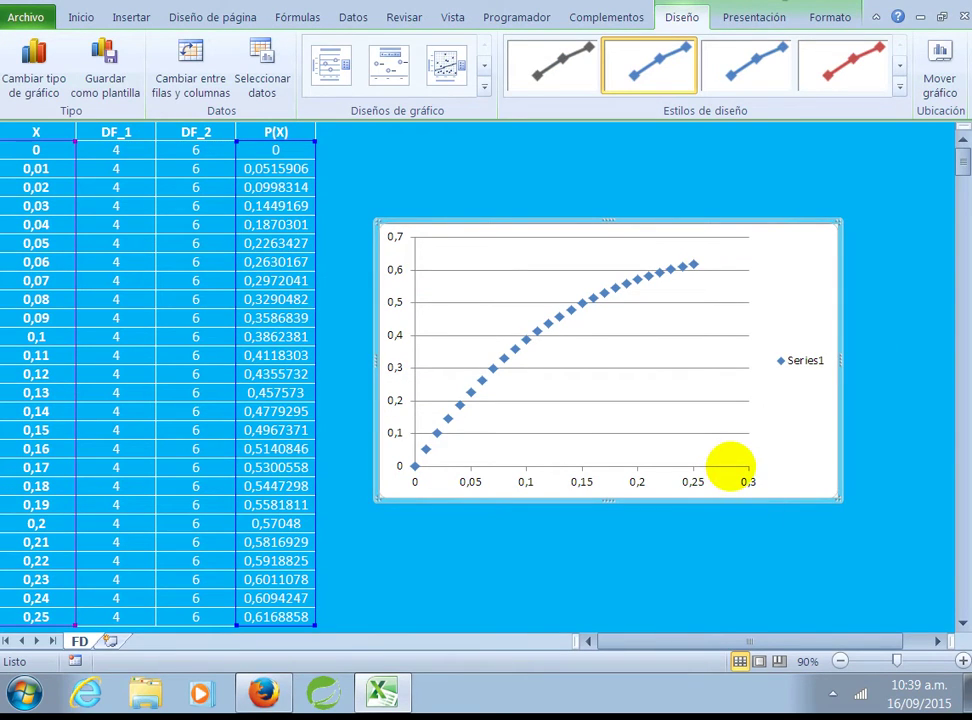
- Delete the chart's horizontal gridlines and scroll down to the 0,25 row
click(705, 333)
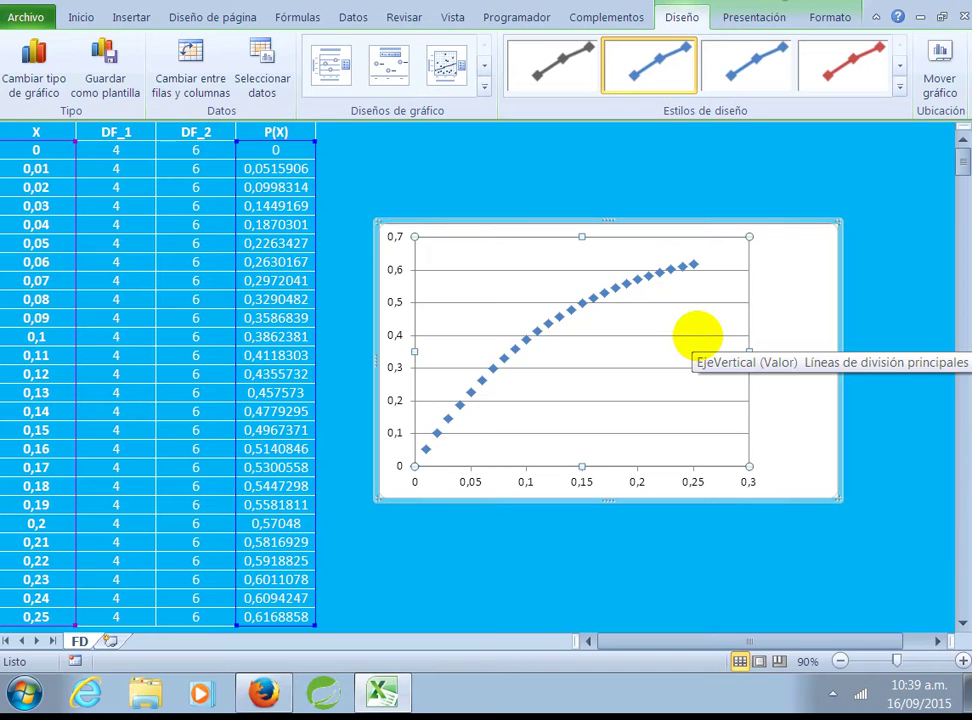
click(698, 335)
key(Delete)
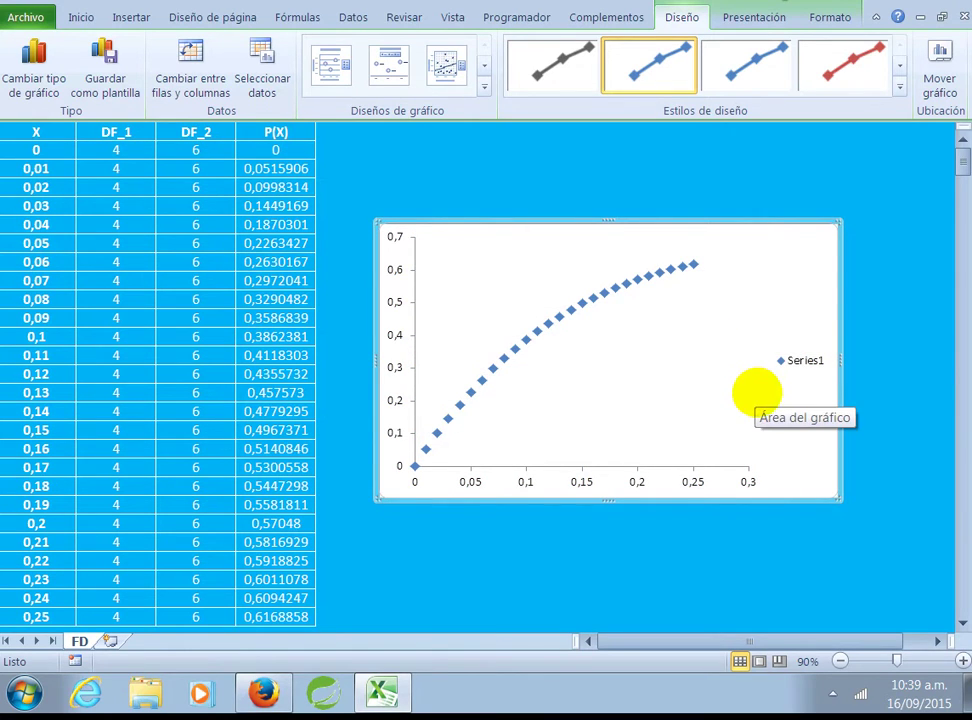
scroll(788, 392, down, 2)
scroll(792, 390, down, 2)
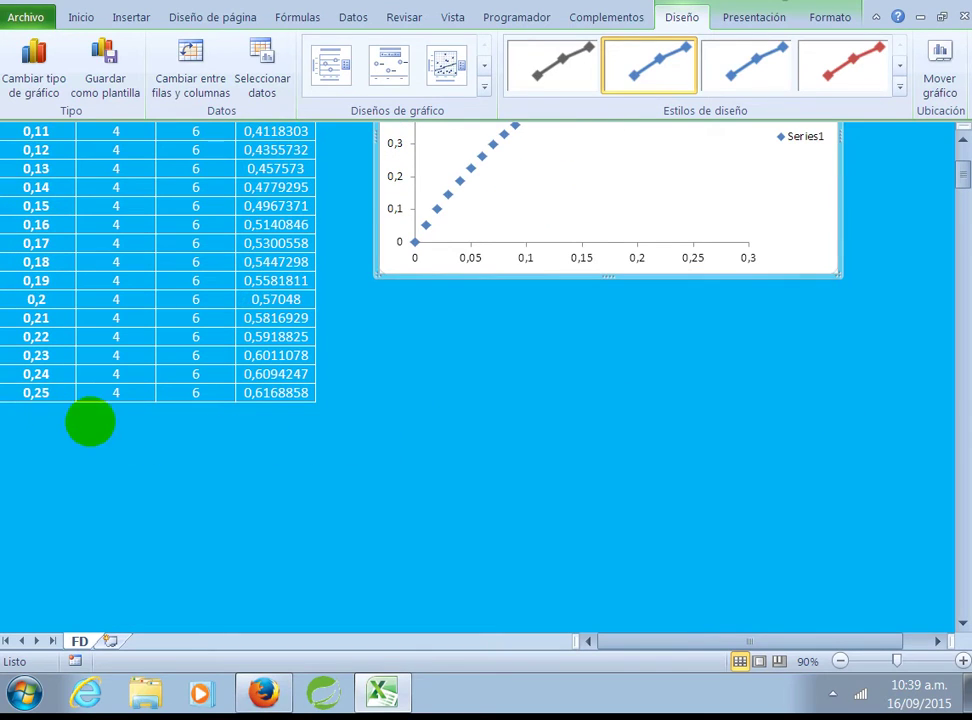
- Extend the X values from 0,25 down to 4,34
click(36, 393)
drag(76, 401, 115, 700)
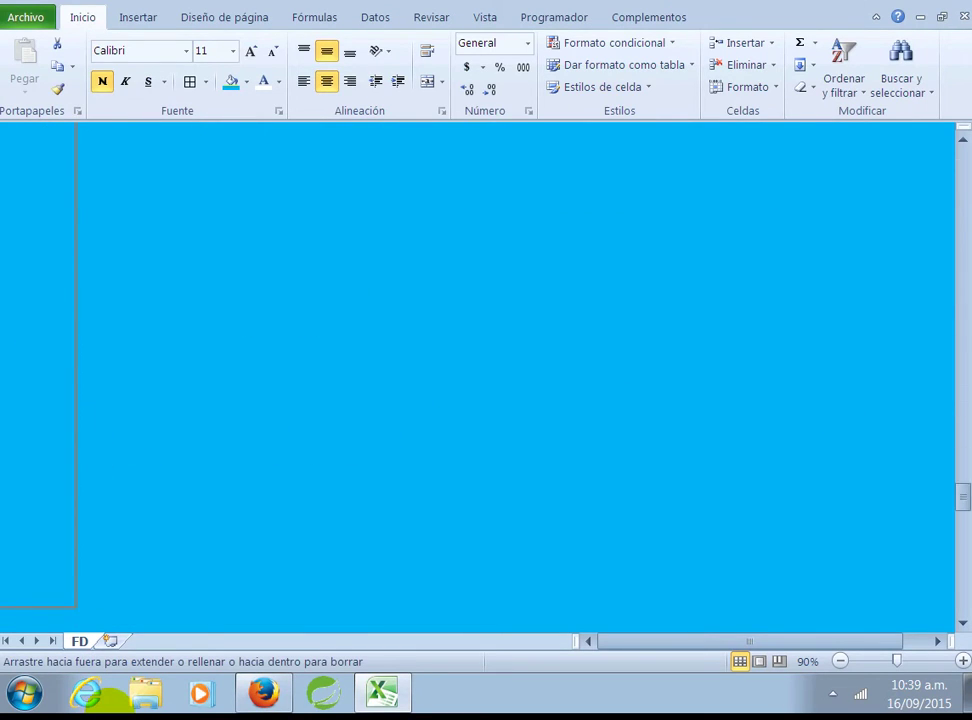
drag(110, 697, 95, 618)
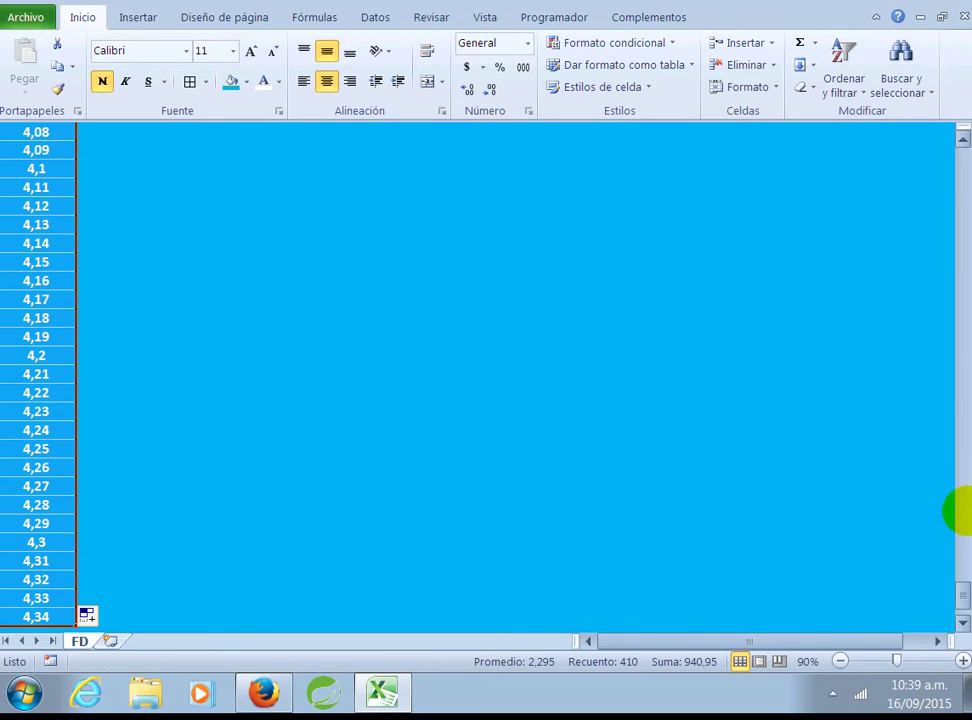
mouse_move(960, 596)
mouse_down()
mouse_move(960, 364)
mouse_move(945, 177)
mouse_up()
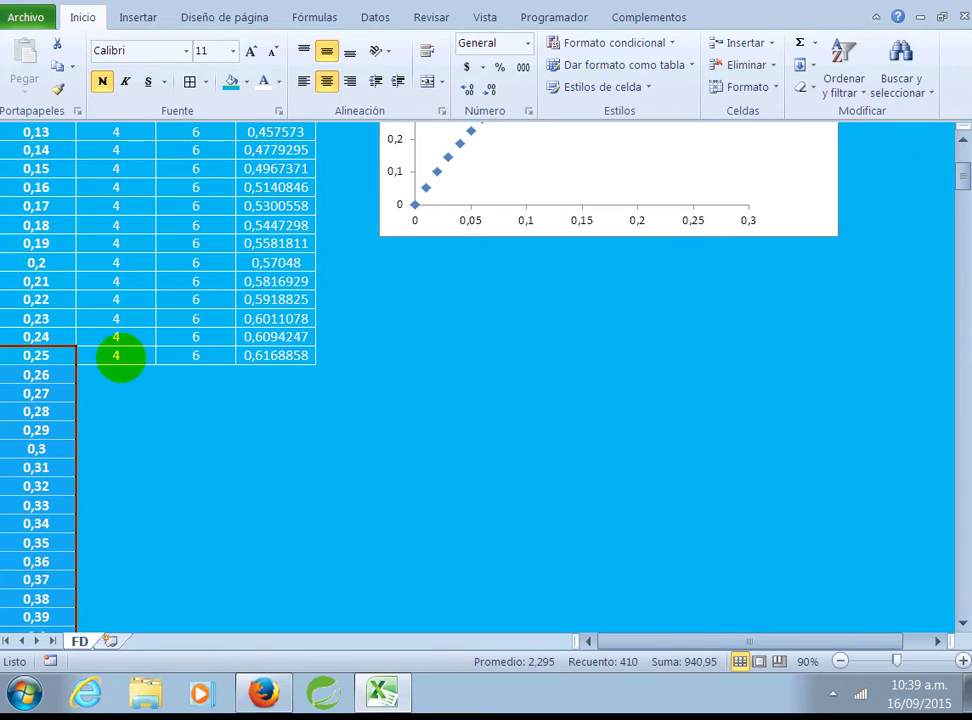
- Fill DF_1 4, DF_2 6 and the P(X) formula down to the new last row
click(119, 357)
drag(155, 363, 155, 366)
double_click(155, 364)
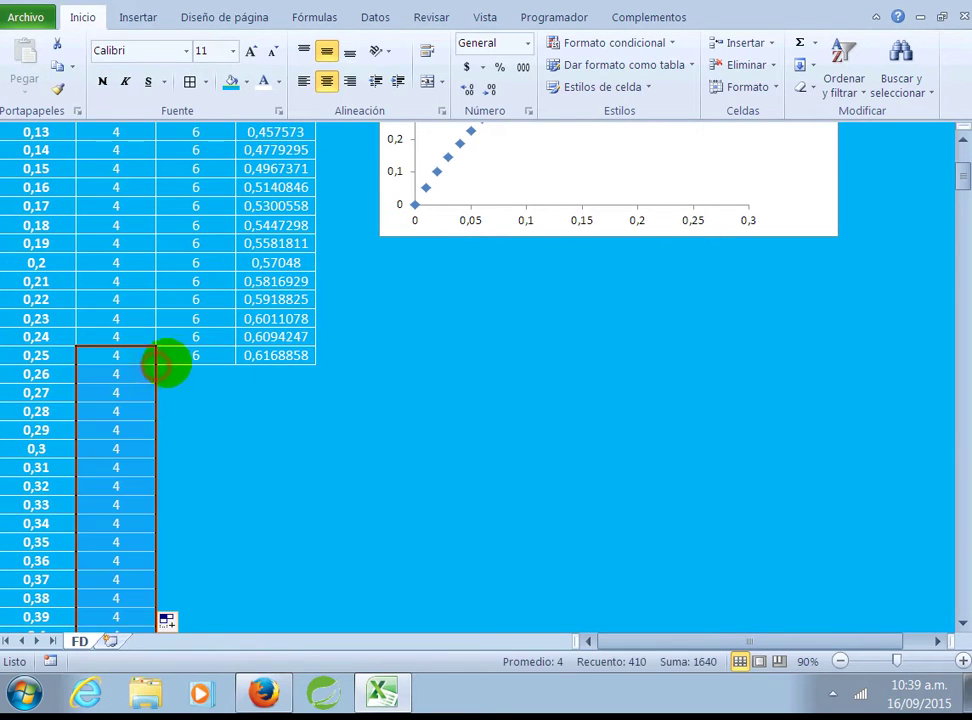
click(204, 360)
double_click(233, 363)
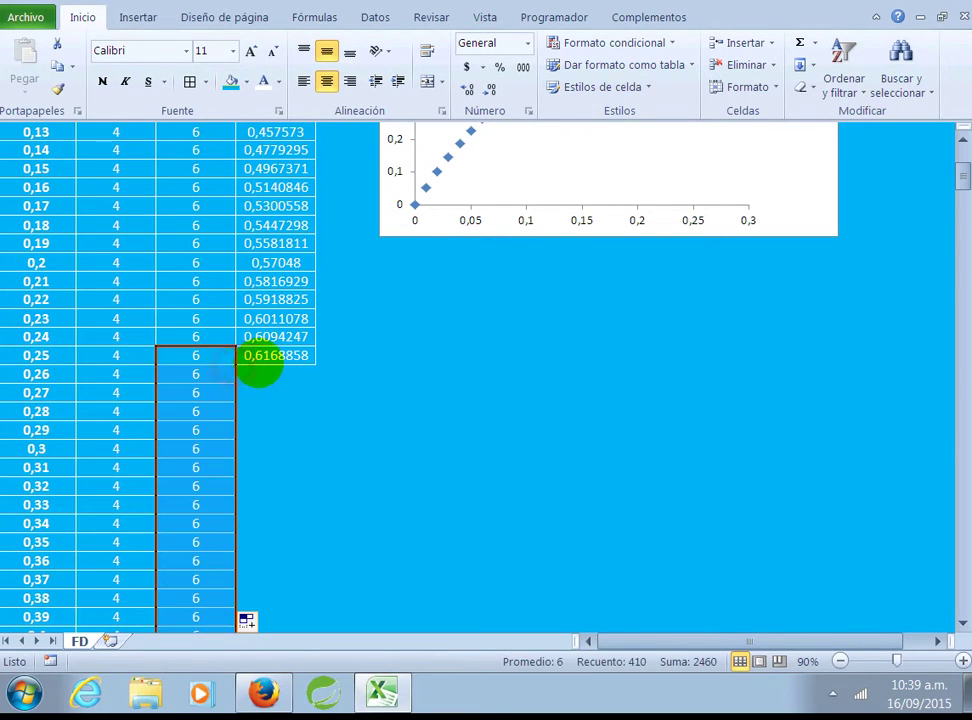
click(300, 360)
double_click(314, 364)
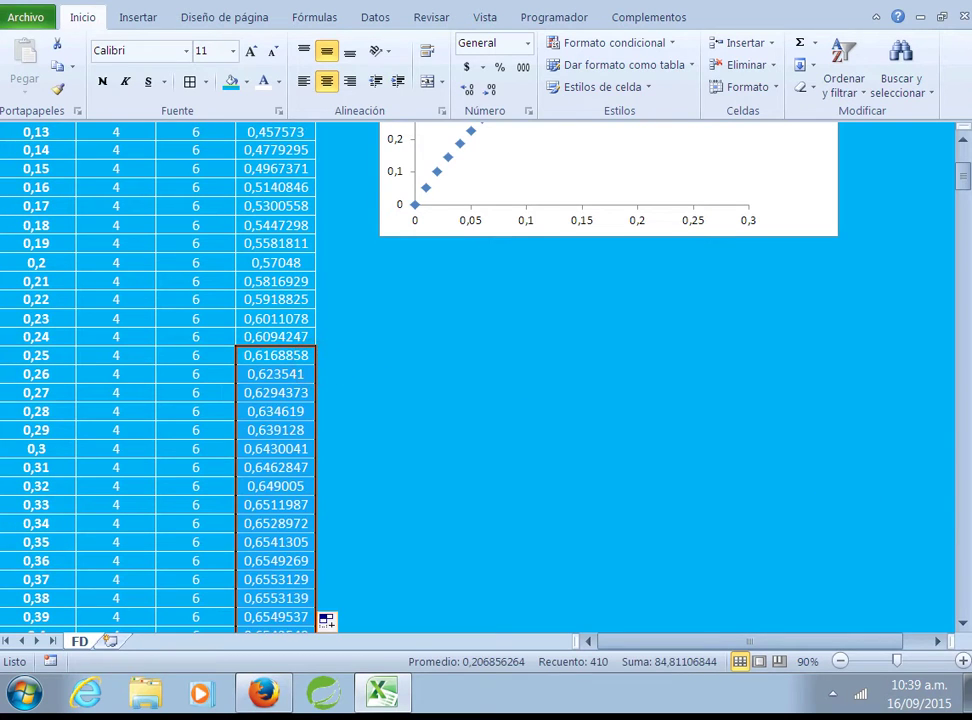
scroll(955, 390, up, 5)
click(757, 302)
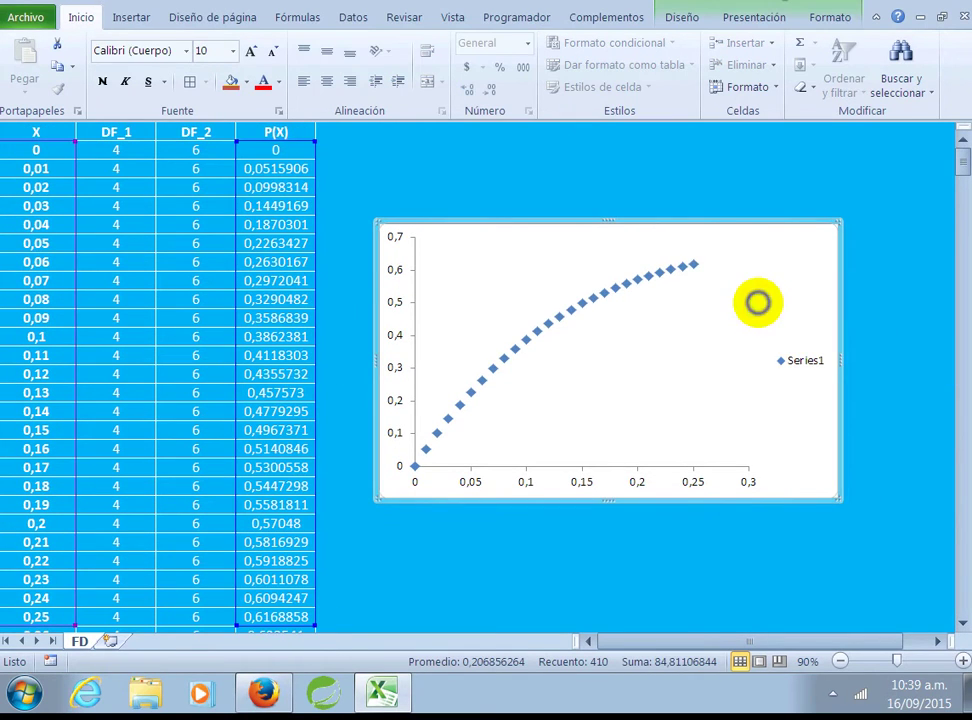
- Edit Series1 in the chart's data source so its X values span A2:A436
right_click(757, 300)
click(648, 482)
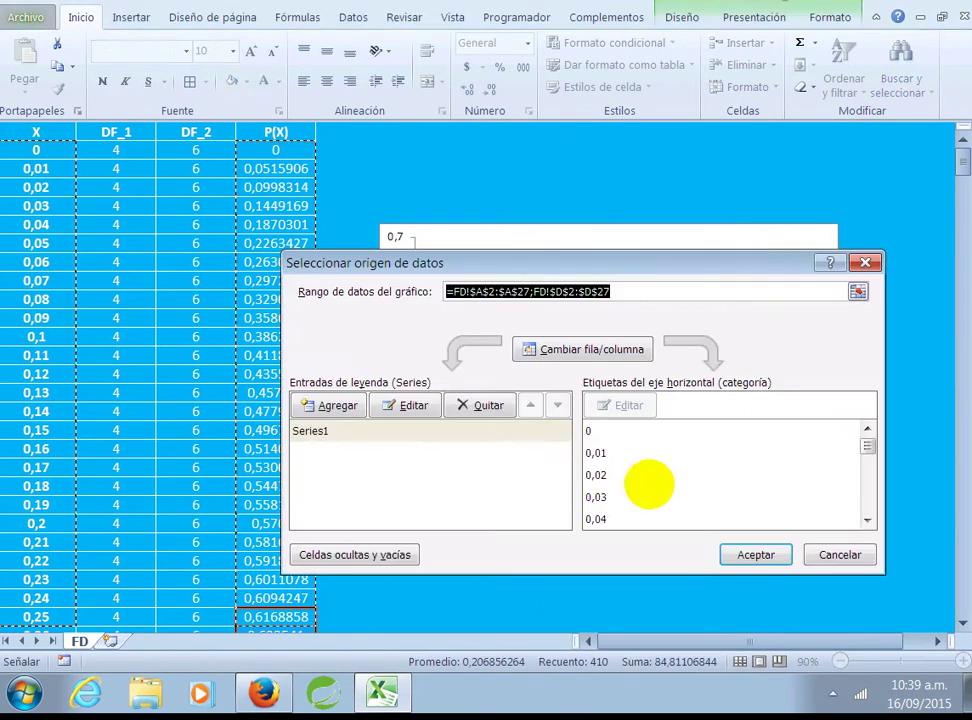
click(398, 407)
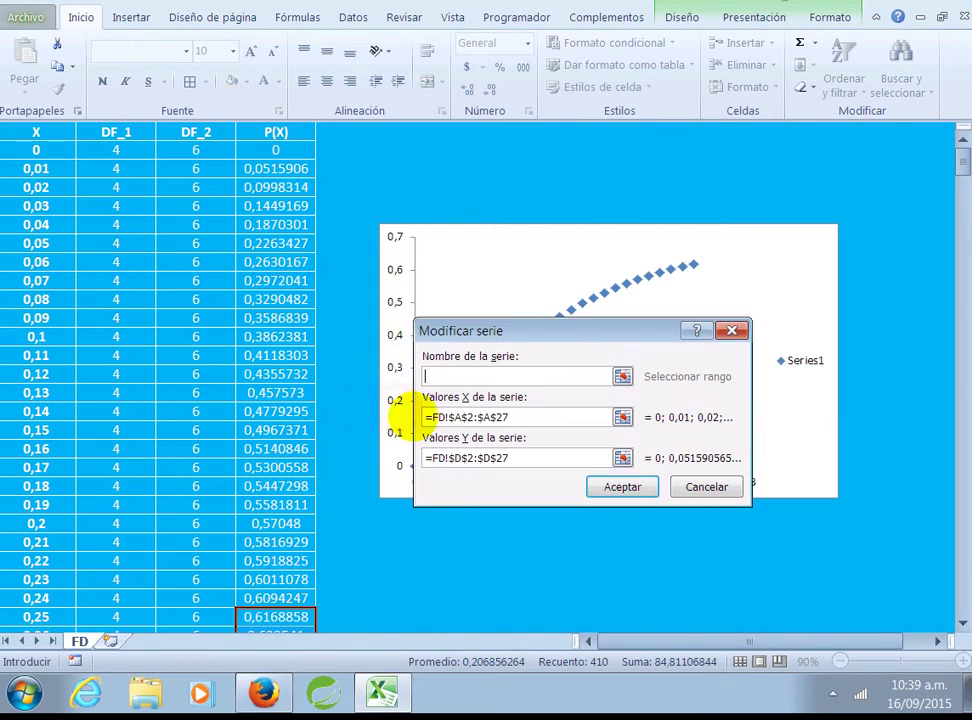
click(540, 417)
key(Delete)
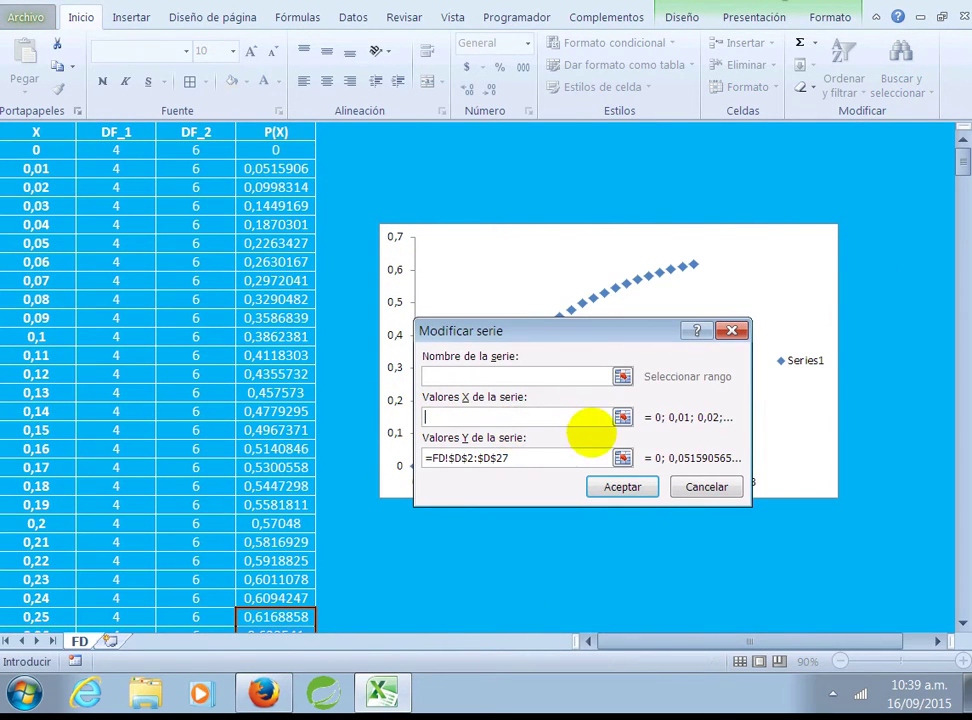
click(622, 417)
click(59, 150)
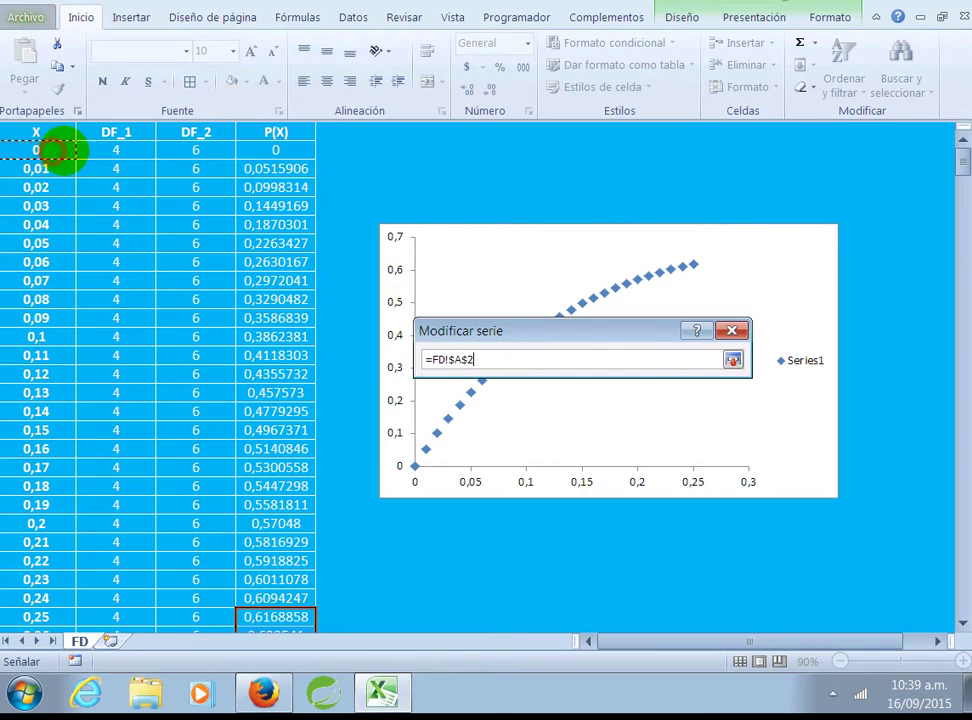
key(ctrl+shift+Down)
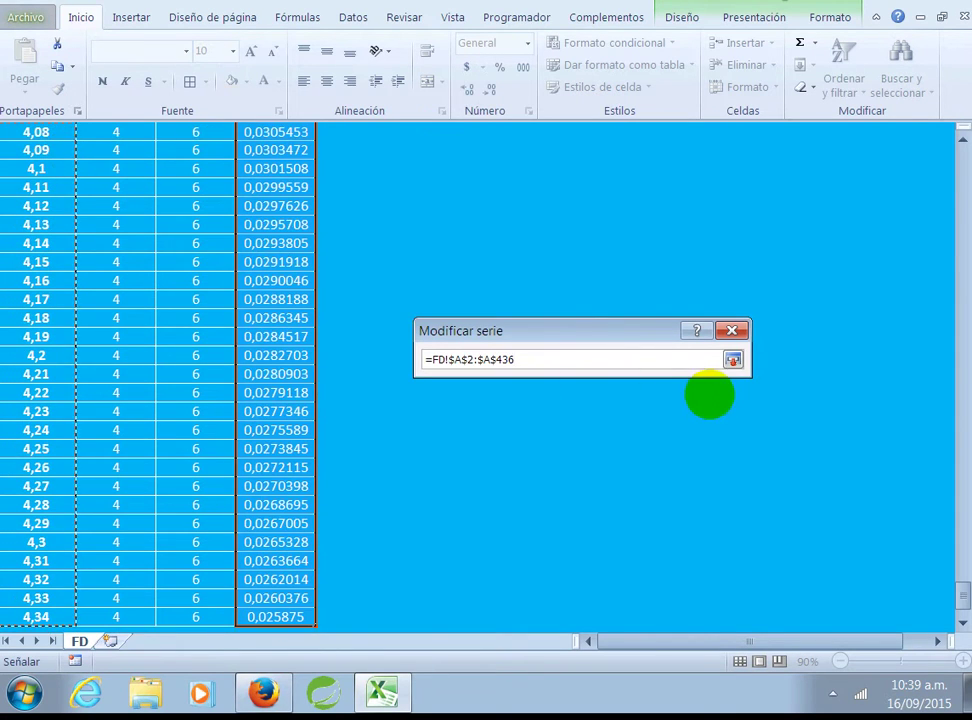
click(733, 360)
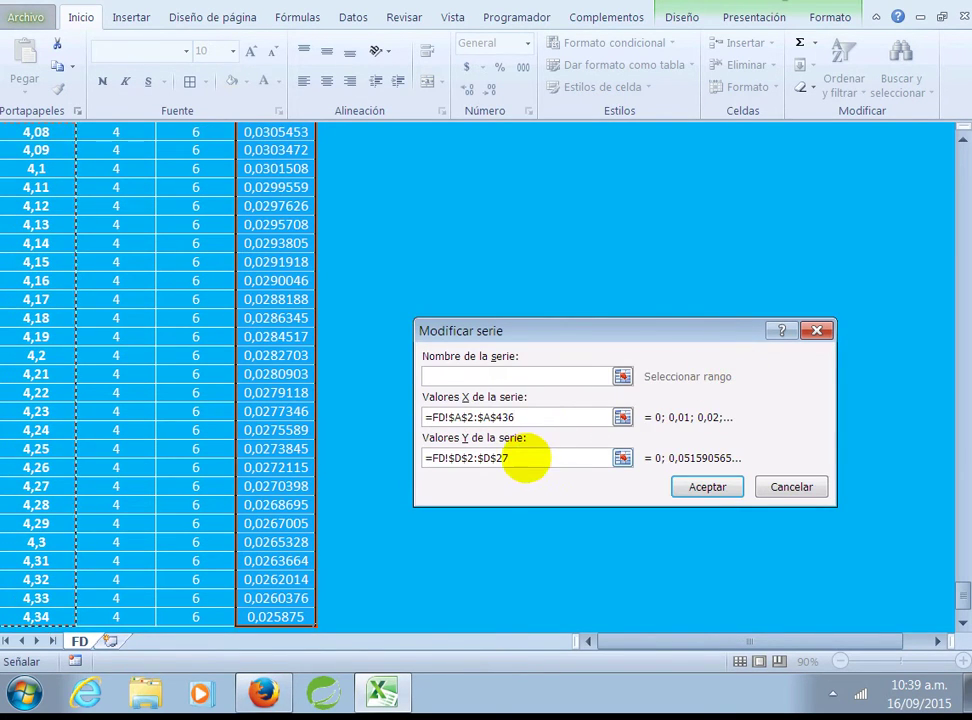
- Set the series P(X) values to D2:D436 and apply the new data source
drag(531, 457, 380, 455)
key(Delete)
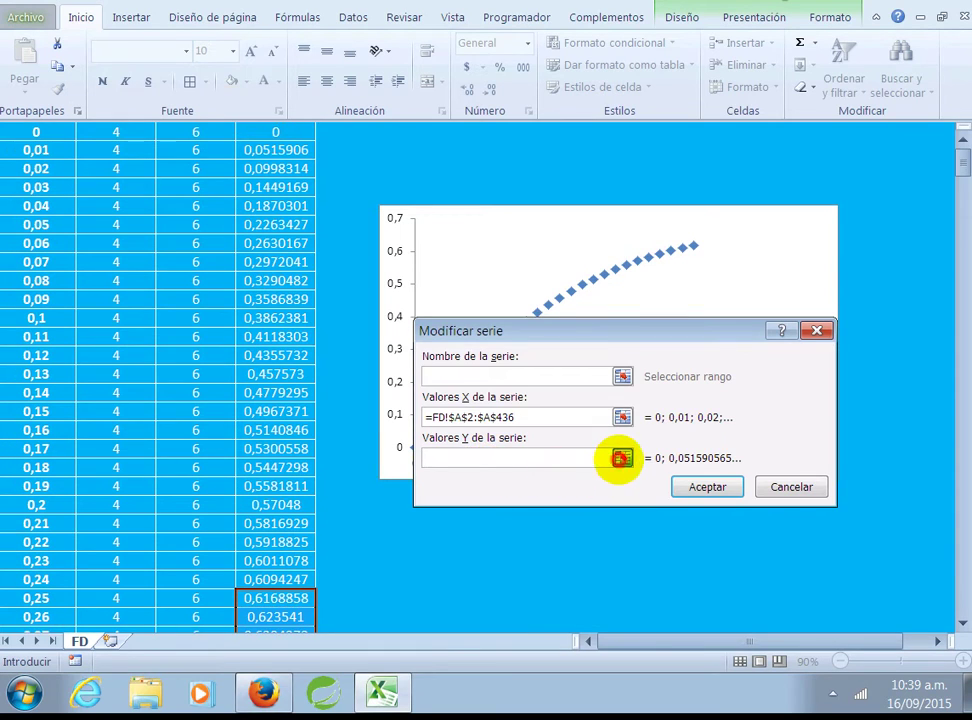
click(621, 458)
click(280, 165)
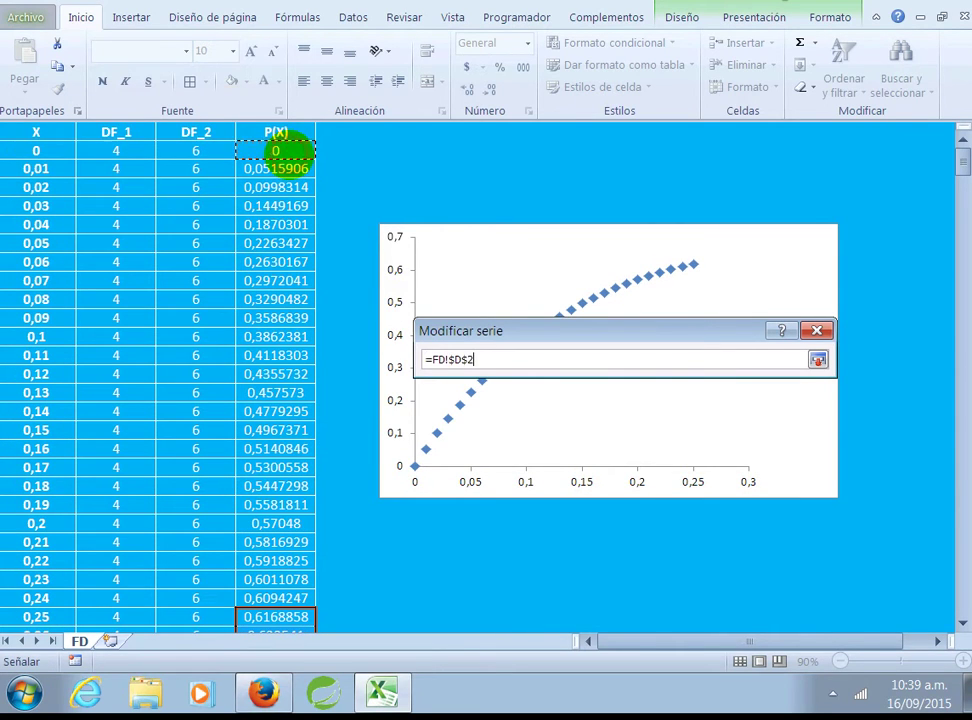
key(ctrl+shift+Down)
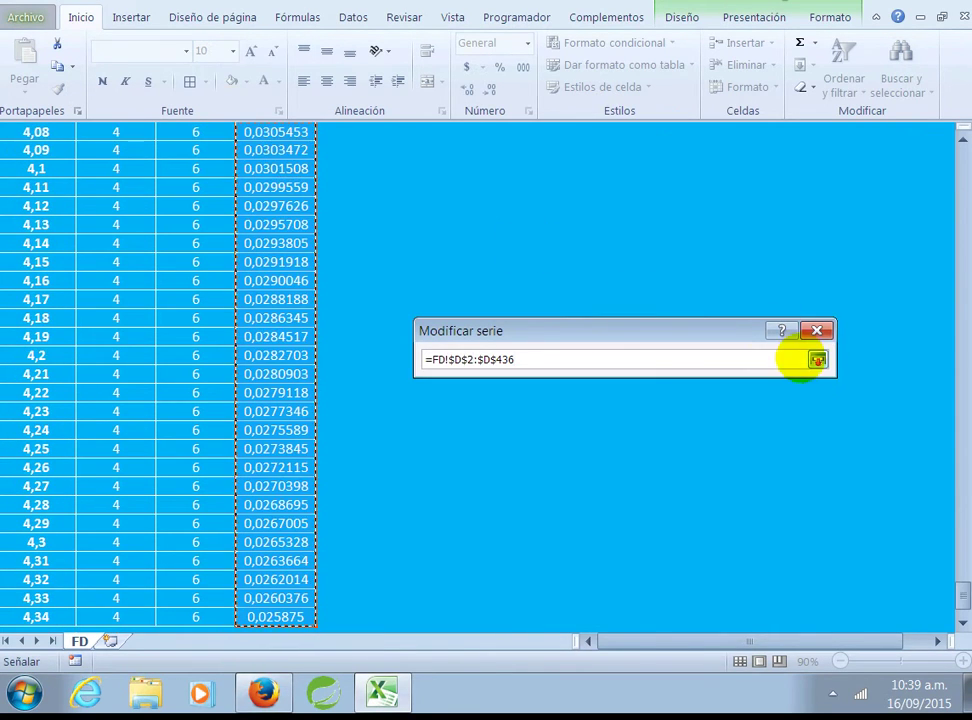
click(818, 359)
click(806, 487)
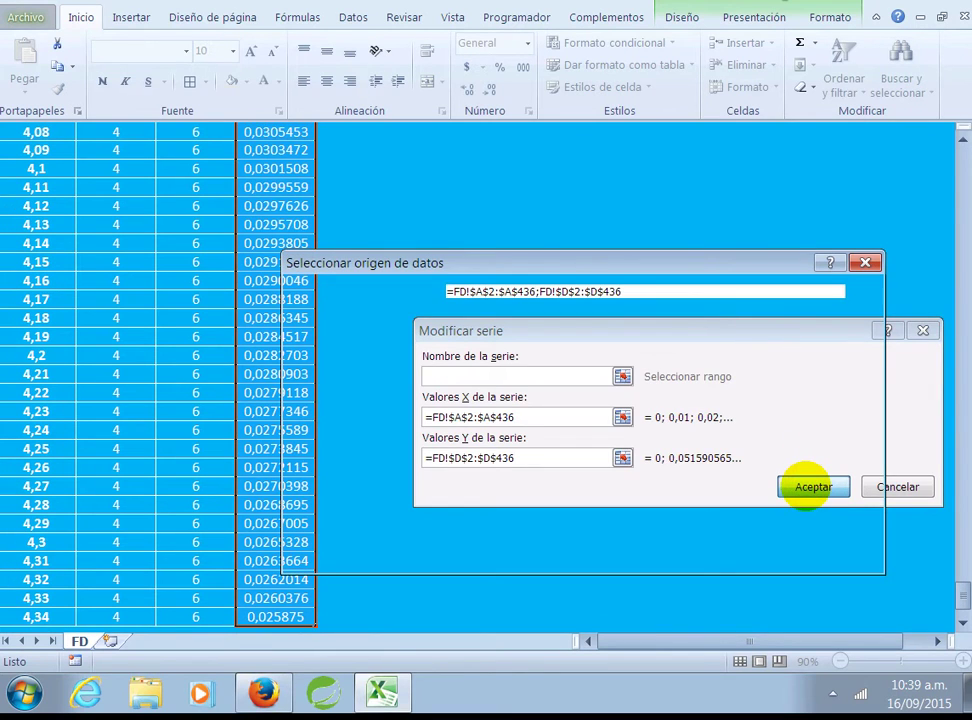
click(756, 555)
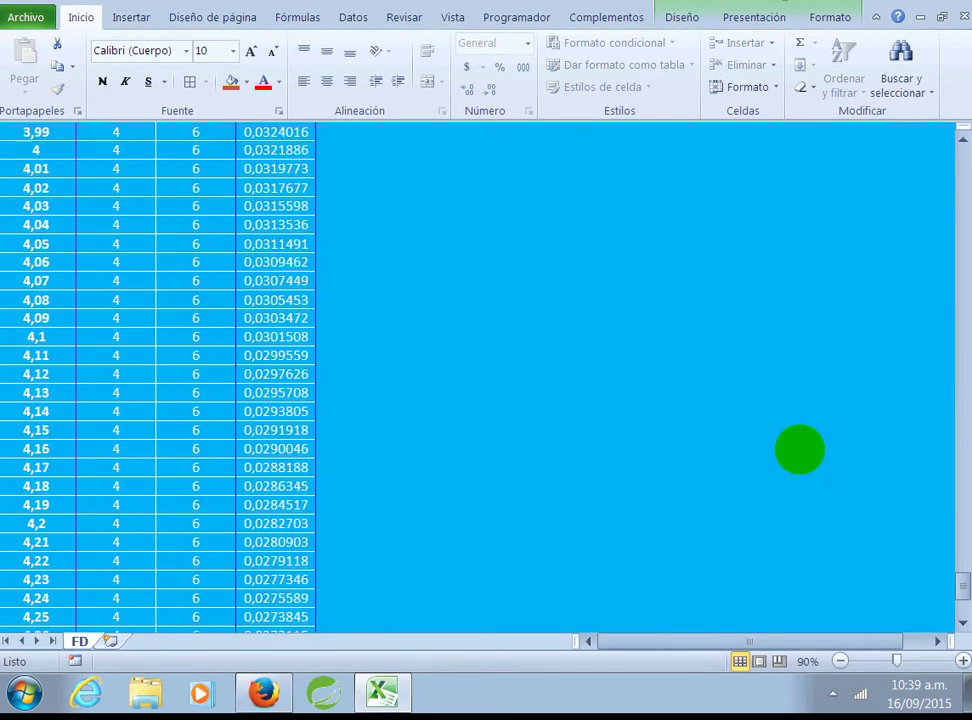
- Delete the Series1 legend from the scatter chart, then select an empty cell below it
drag(959, 581, 962, 160)
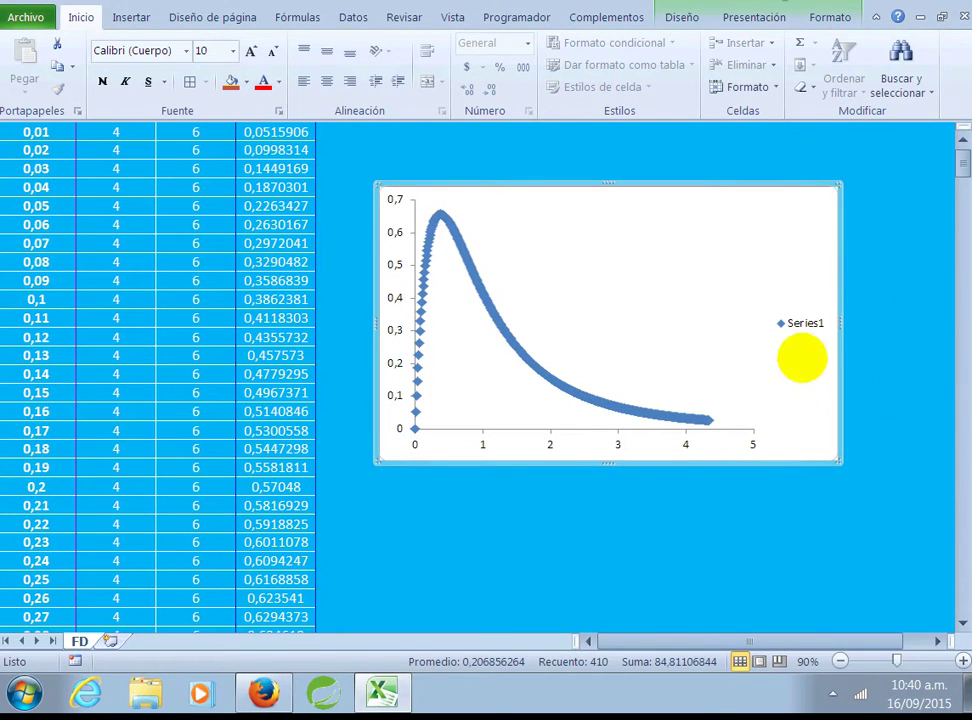
click(792, 324)
key(Delete)
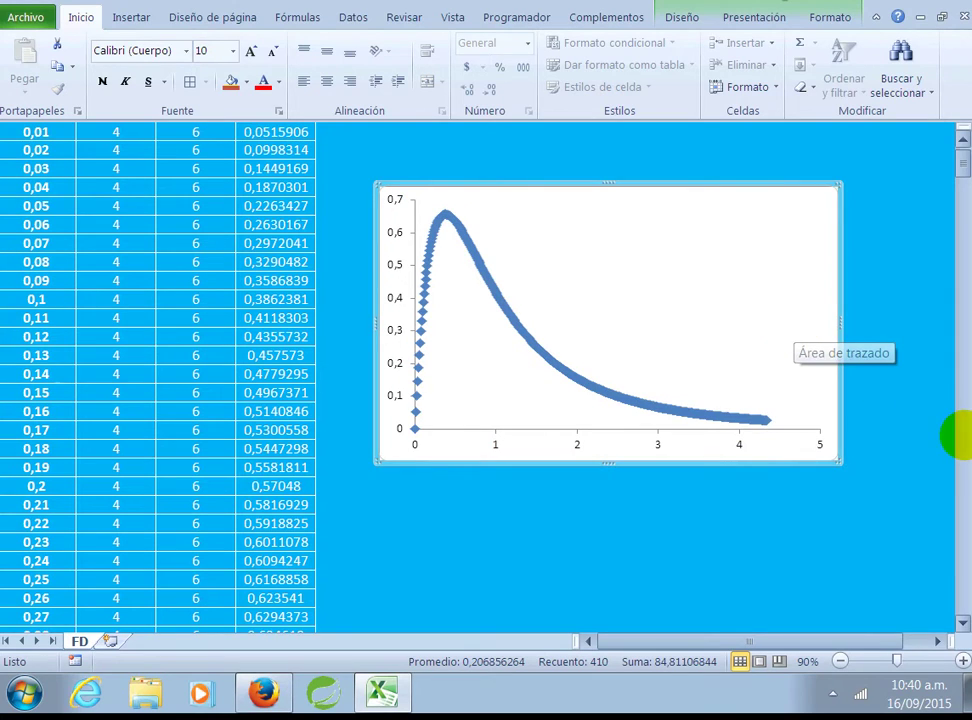
scroll(955, 435, up, 1)
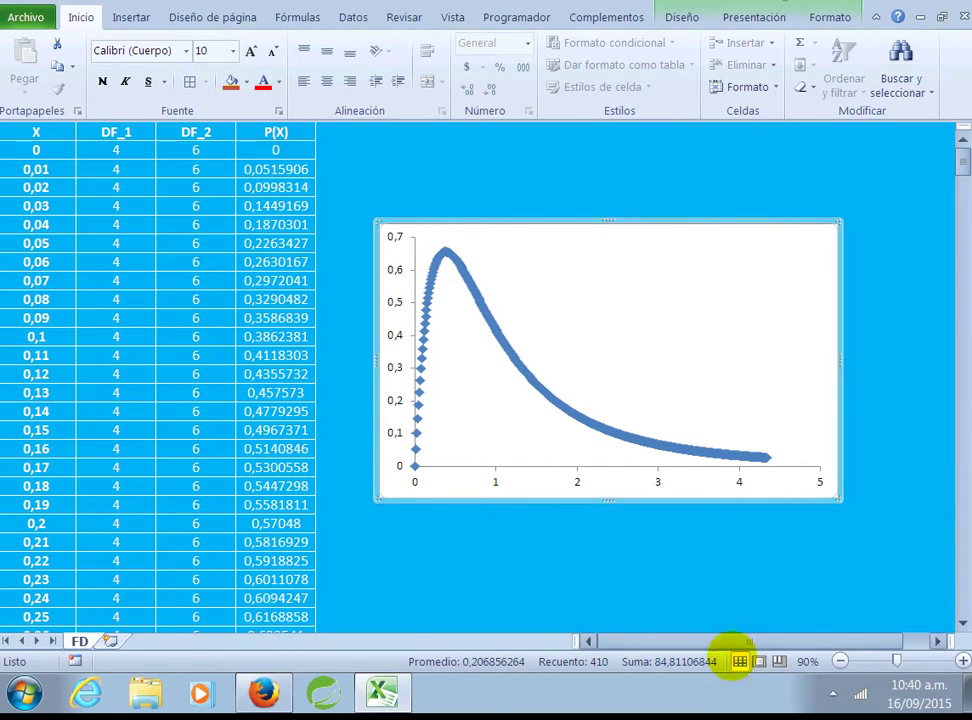
click(417, 535)
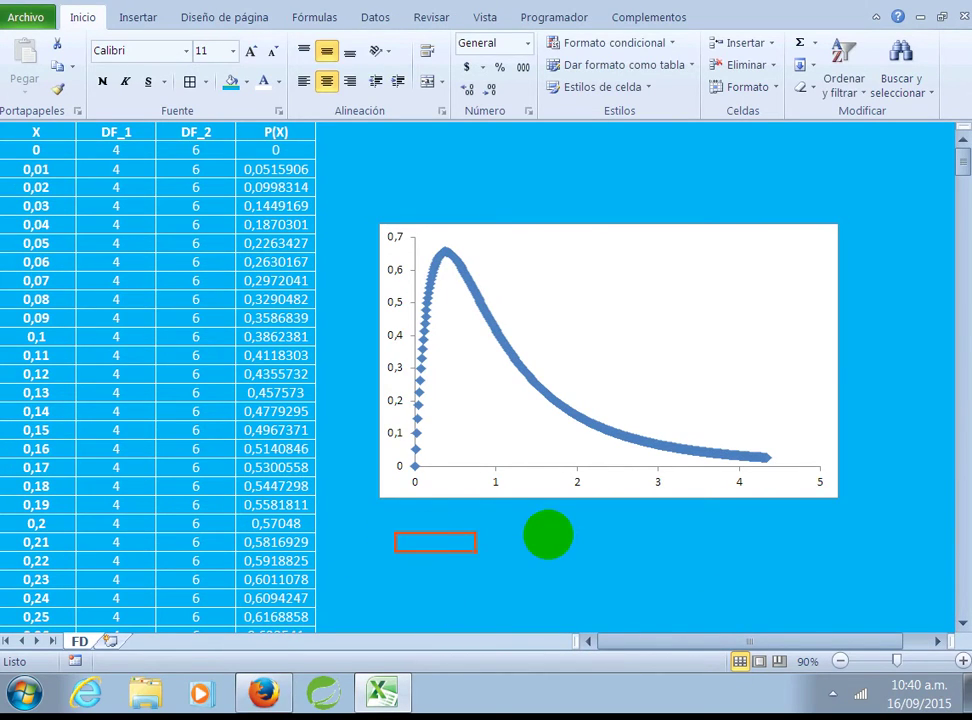
- Type the labels X, DF_1, DF_2 and Probabilidad Acumulada below the chart
text(X)
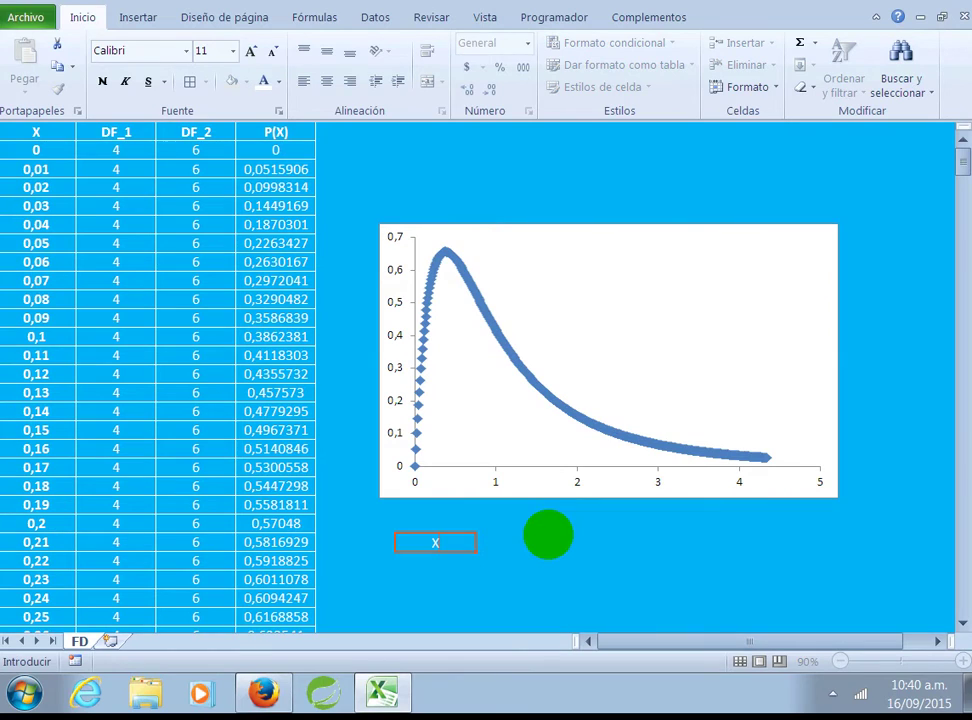
click(548, 538)
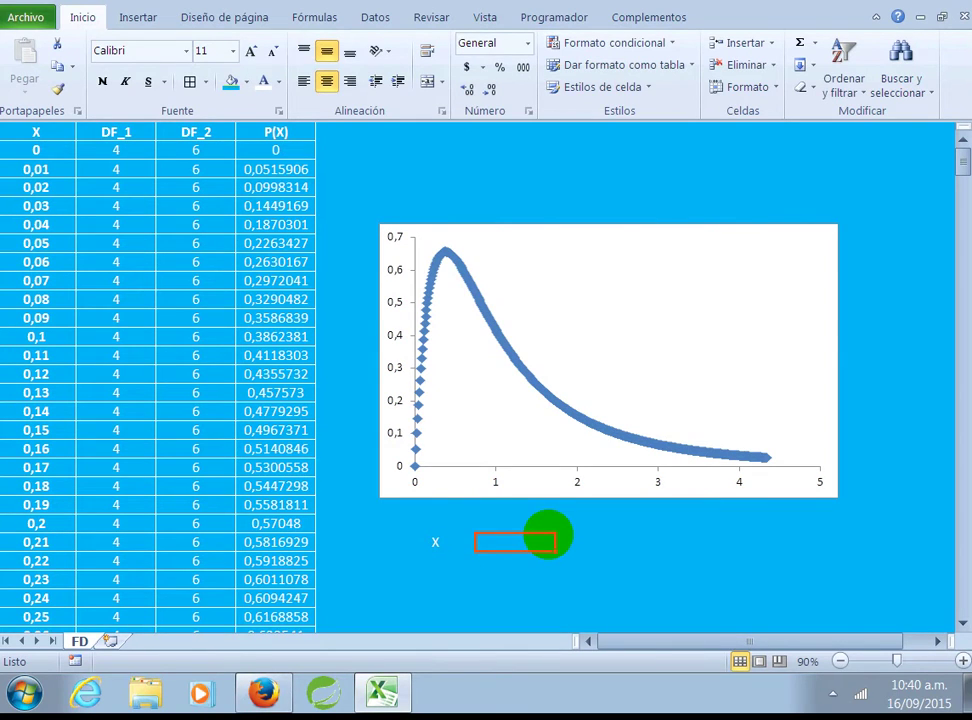
text(DF_1)
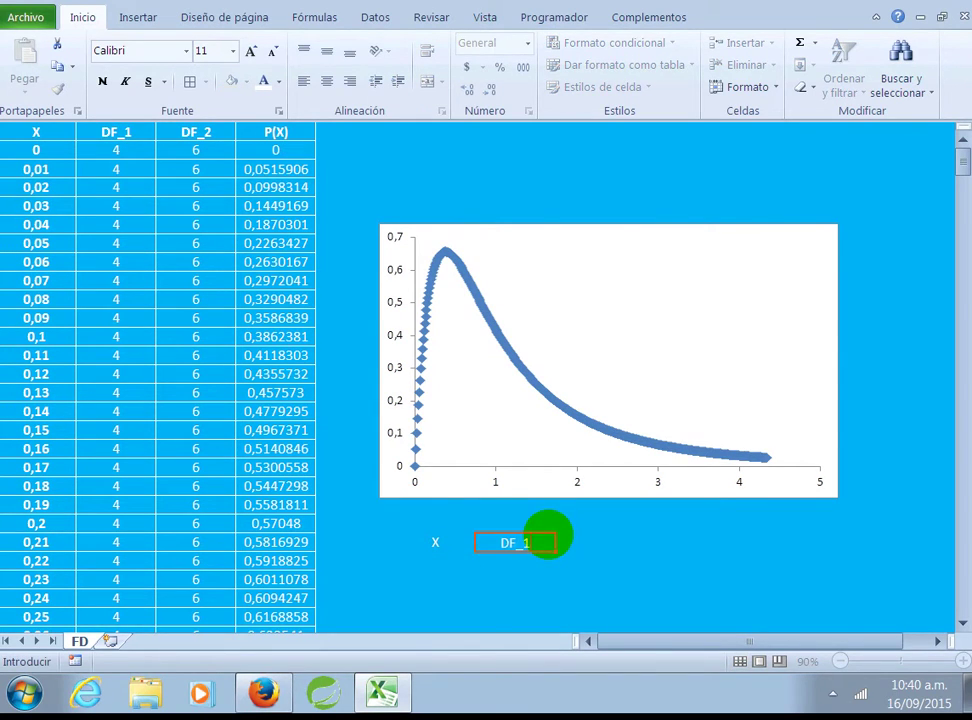
key(Tab)
text(D)
key(Return)
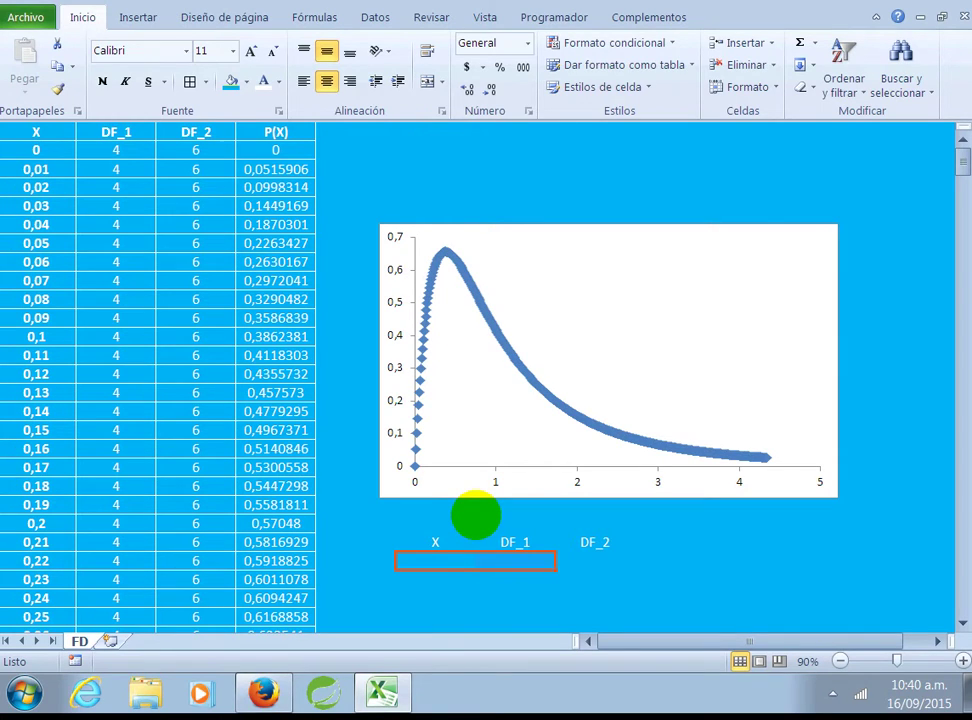
text(Probabil)
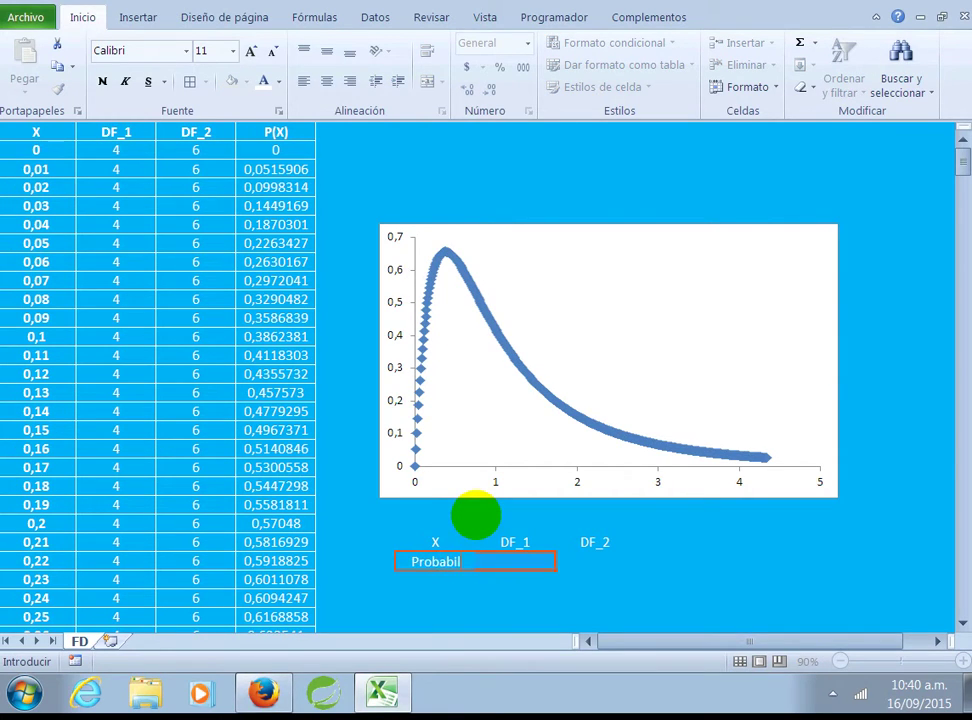
text(idad)
text( Acumulad)
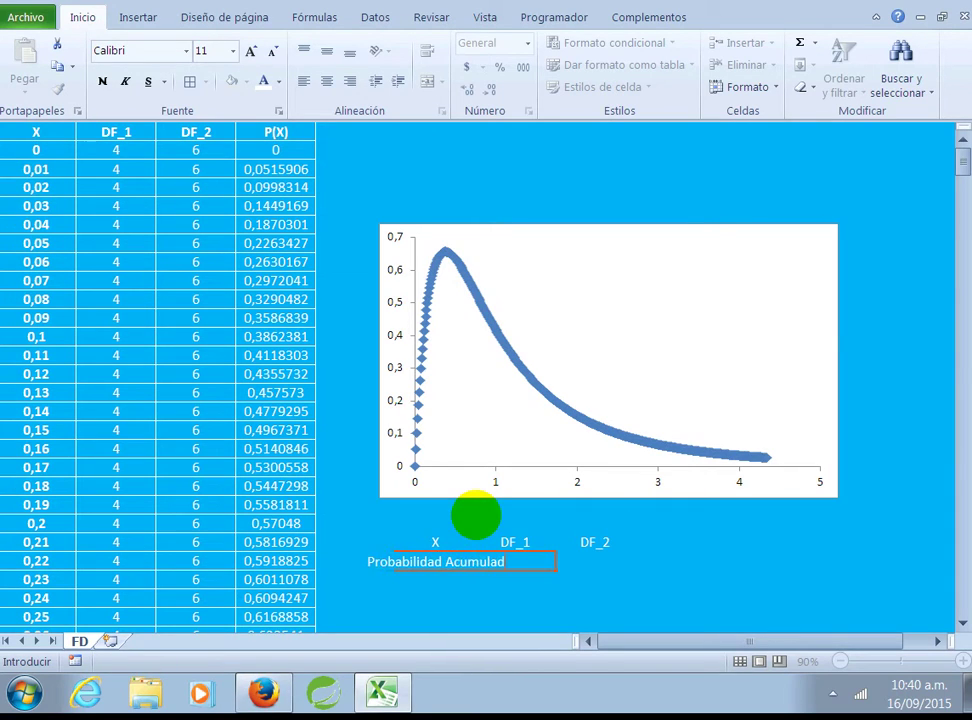
text(a)
key(Return)
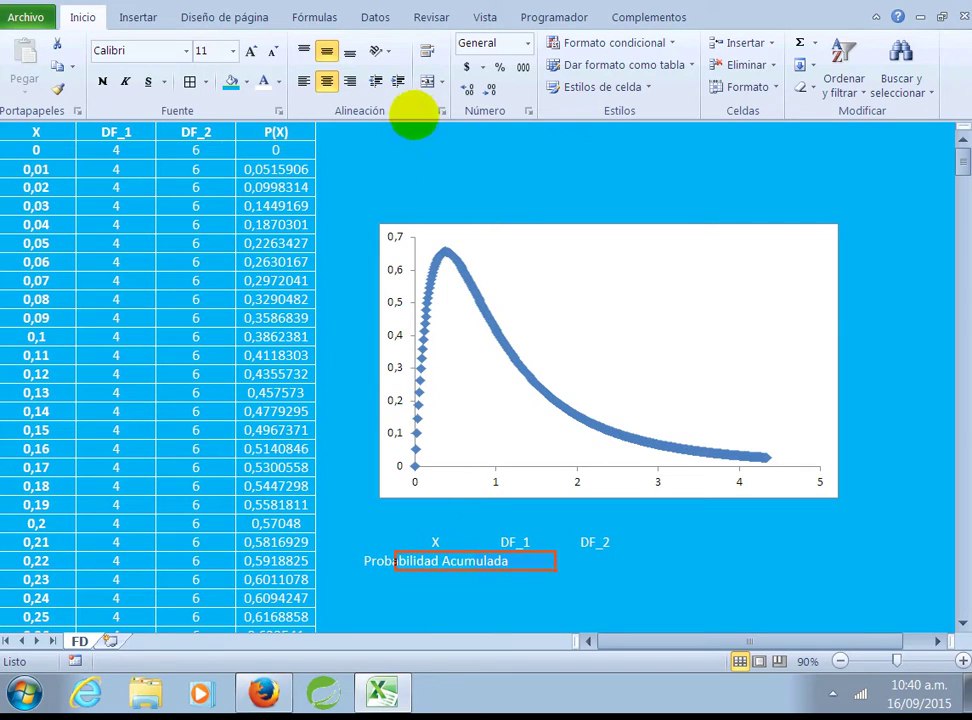
- Merge and centre Probabilidad Acumulada across two cells and give the small table all borders
click(426, 82)
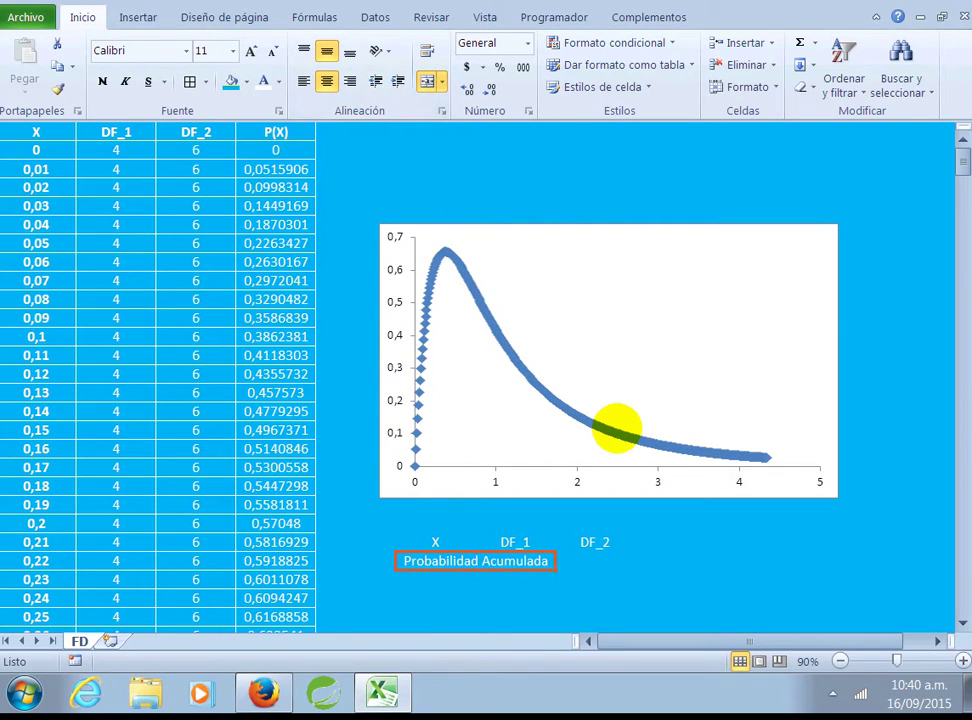
key(Up)
key(shift+Down)
key(shift+Right)
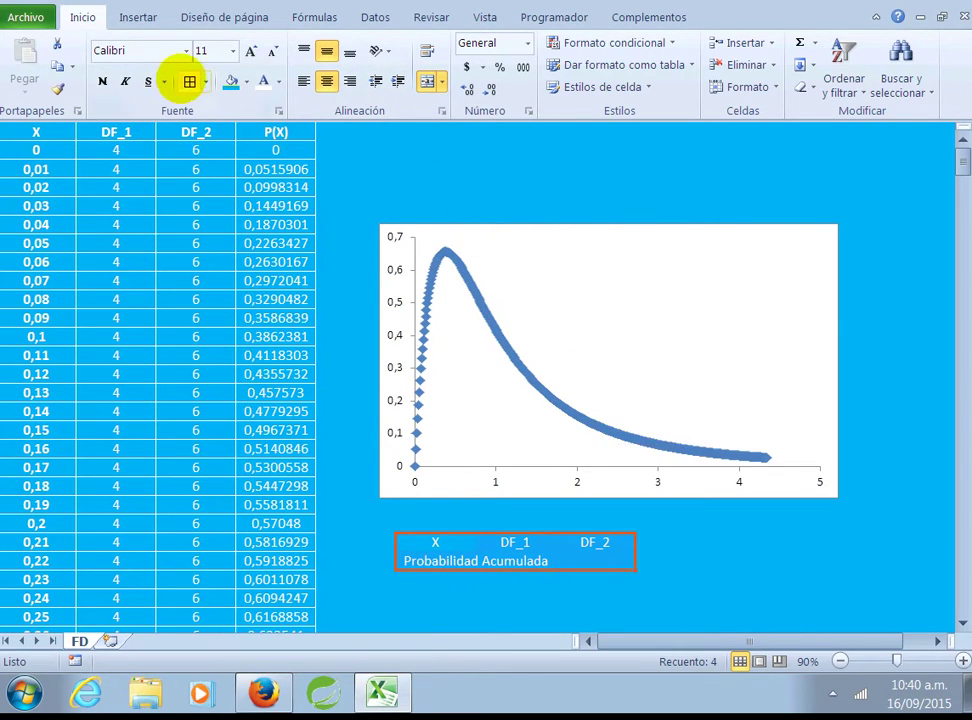
click(189, 81)
click(440, 542)
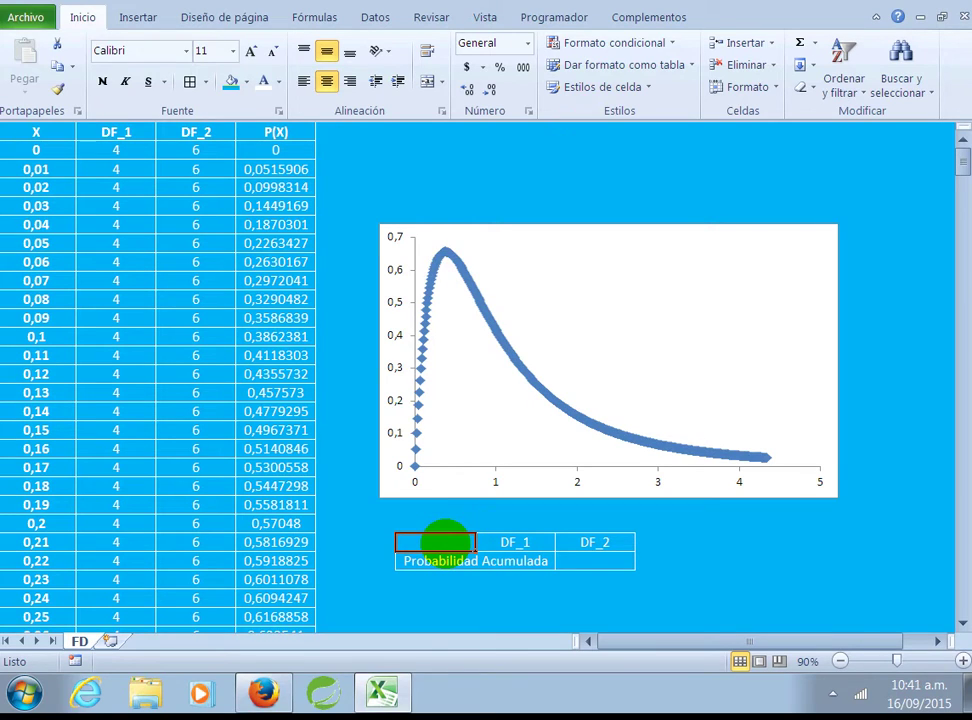
- Retype the headers X, DF_1 and DF_2 one row higher
key(Tab)
key(Delete)
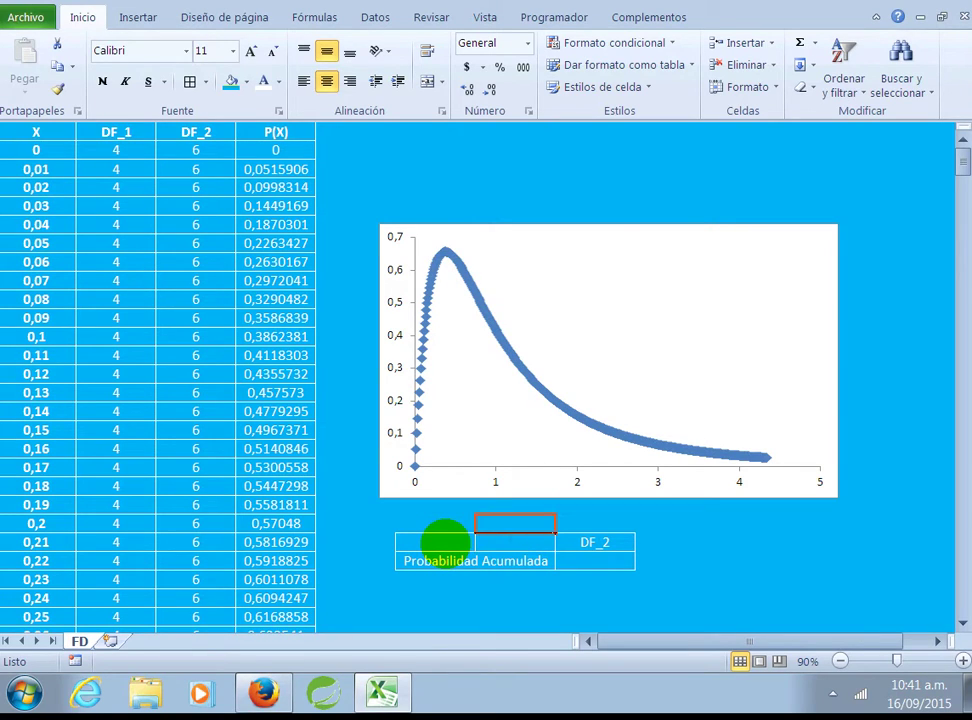
text(DF_1)
key(Tab)
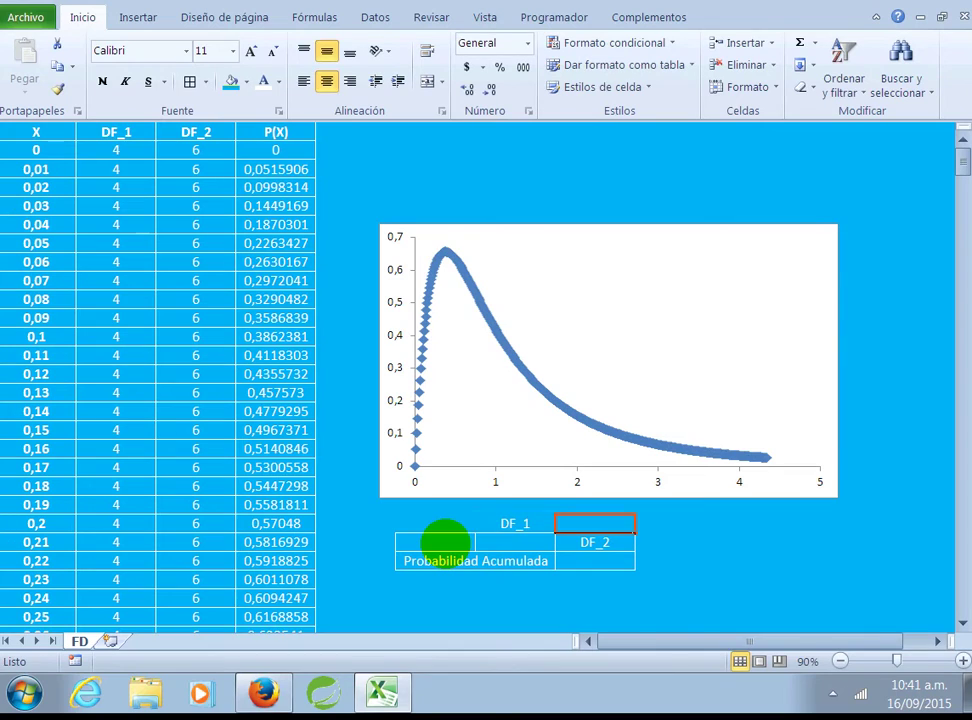
text(DF_)
key(Return)
key(Left)
key(Left)
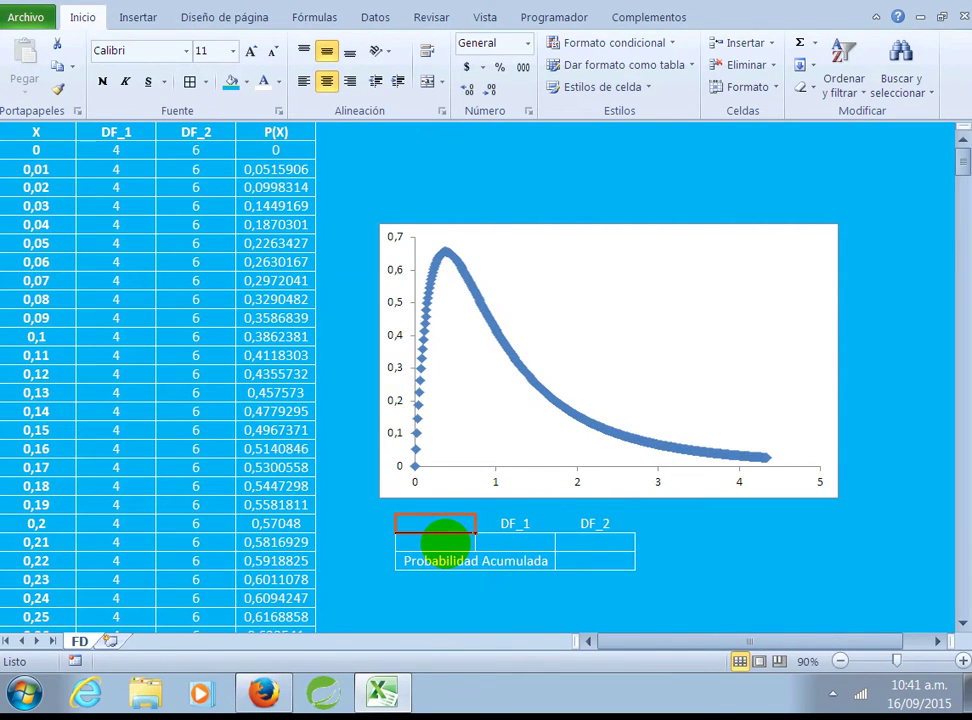
text(X)
key(Return)
- Add borders to the three-row table and bold the X, DF_1, DF_2 header row
key(shift+Down)
key(shift+Down)
key(shift+Right)
key(shift+Right)
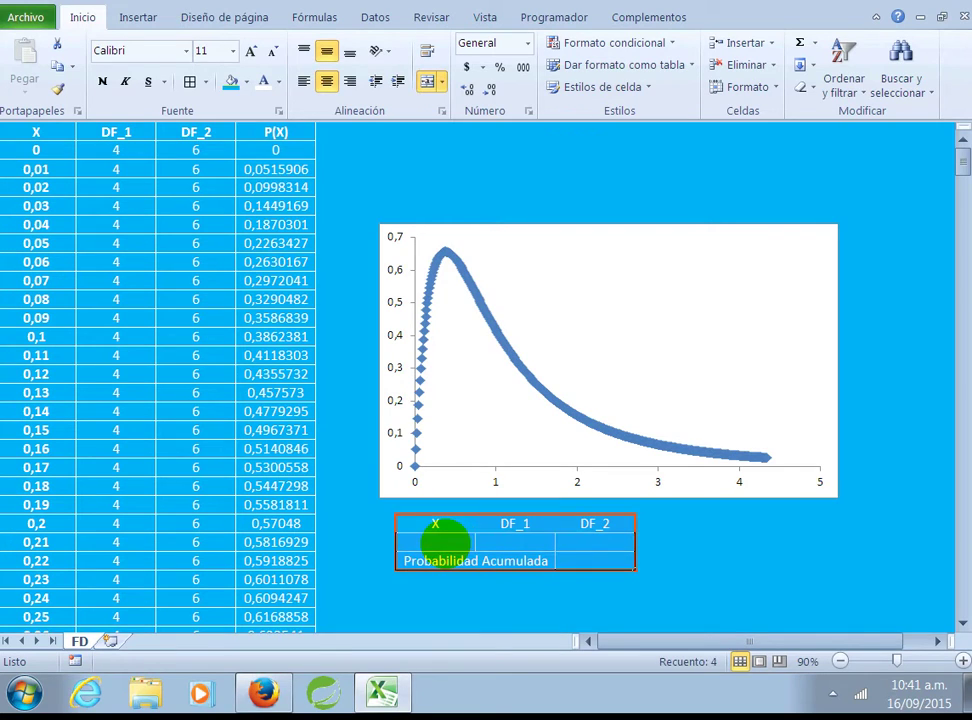
click(190, 82)
key(Up)
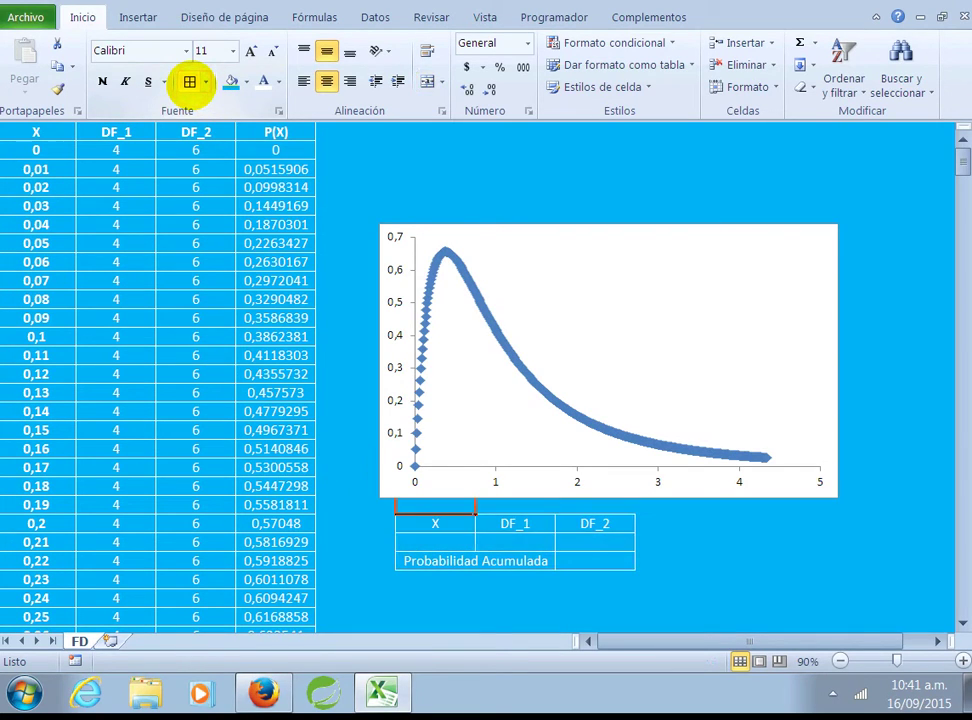
key(shift+Right)
key(shift+Right)
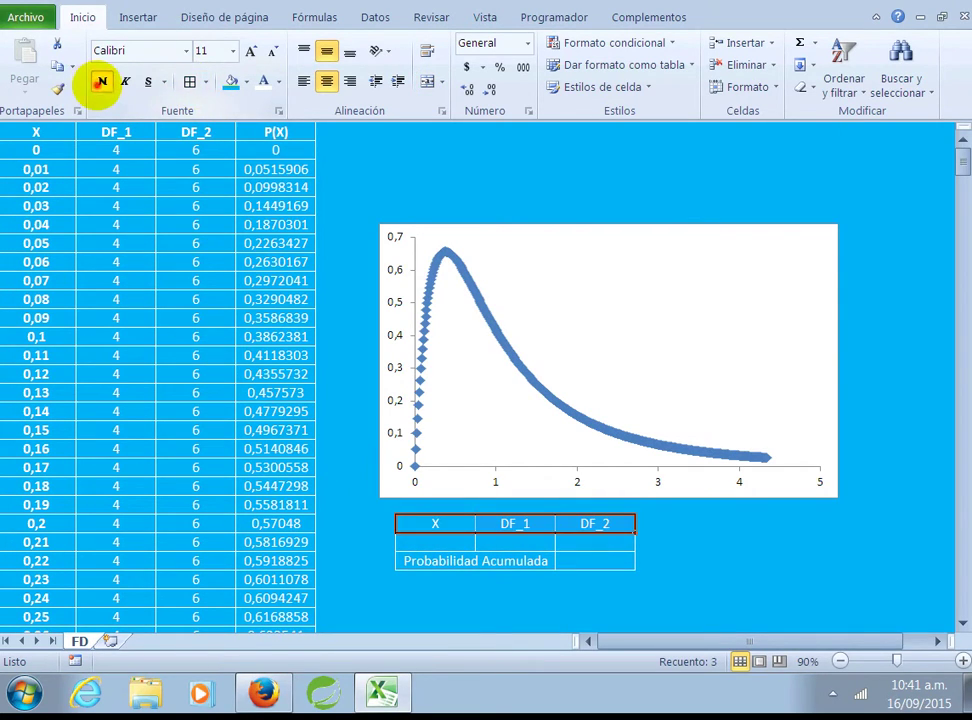
click(102, 81)
- Enter 0, 4 and 6 under X, DF_1, DF_2 and bold Probabilidad Acumulada
click(435, 541)
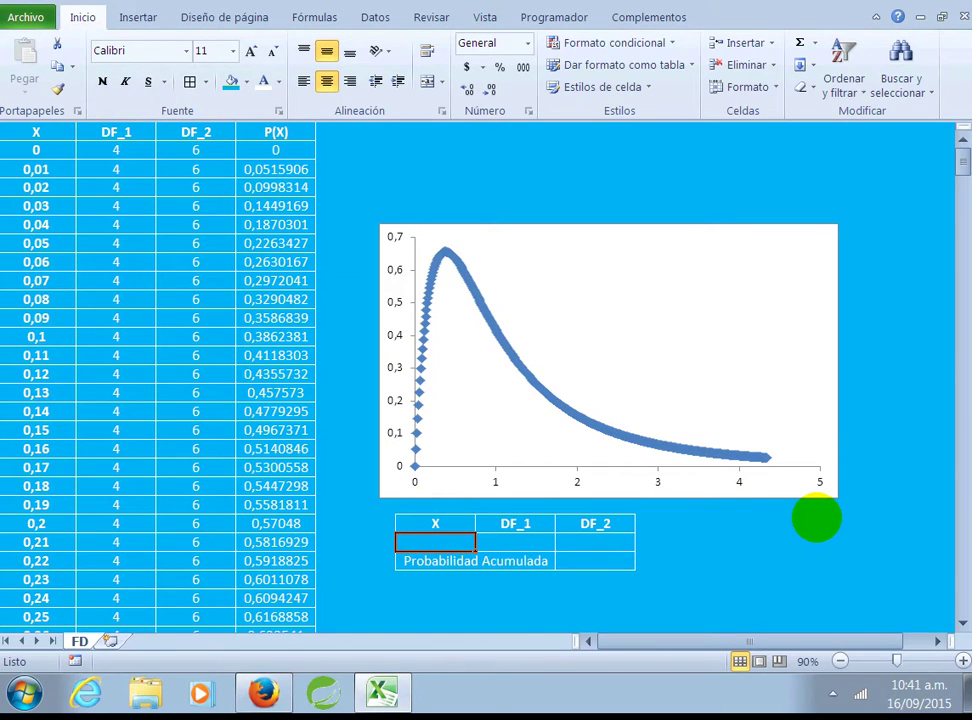
text(0)
key(Tab)
text(4)
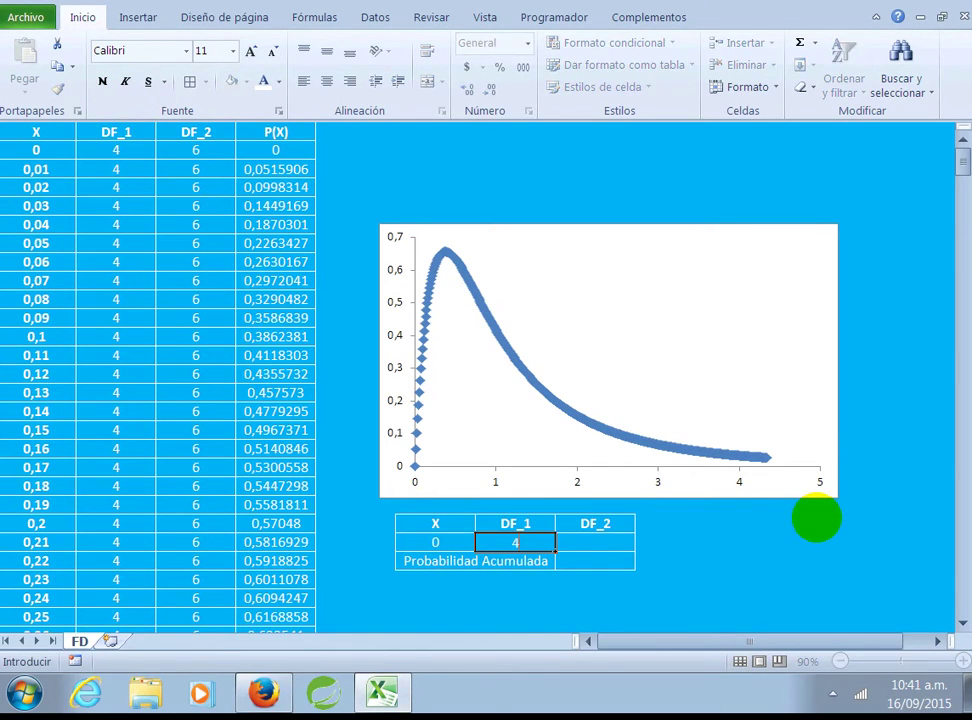
key(Tab)
text(6)
key(Return)
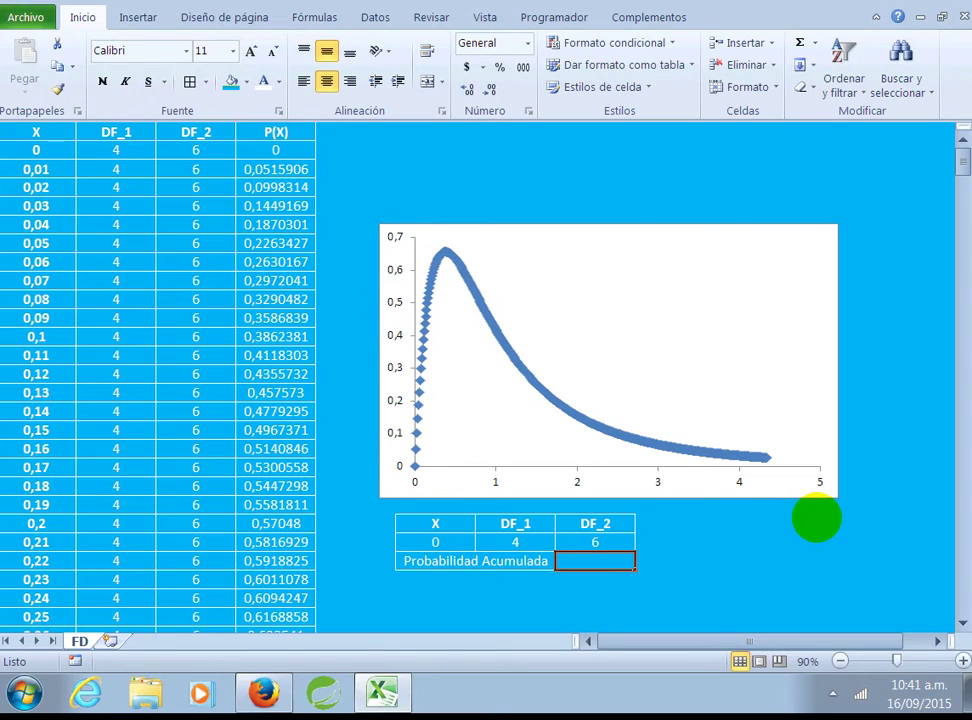
key(Left)
click(102, 81)
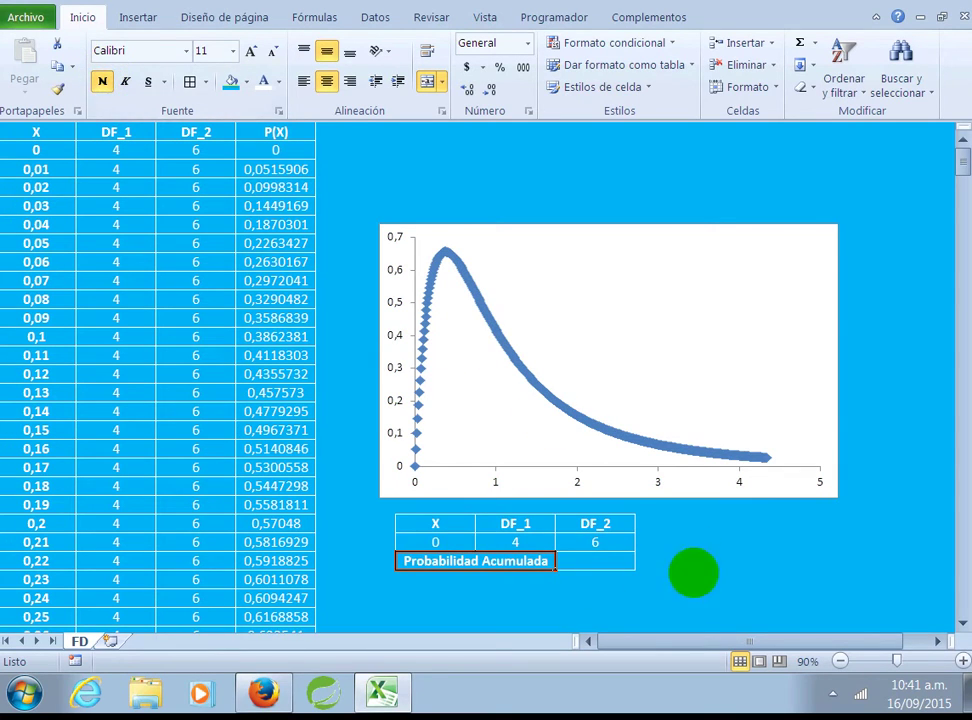
- Enter =DISTR.F.N(F23;G23;H23;VERDADERO) beside Probabilidad Acumulada, returning 0 for X = 0
click(595, 561)
text(=)
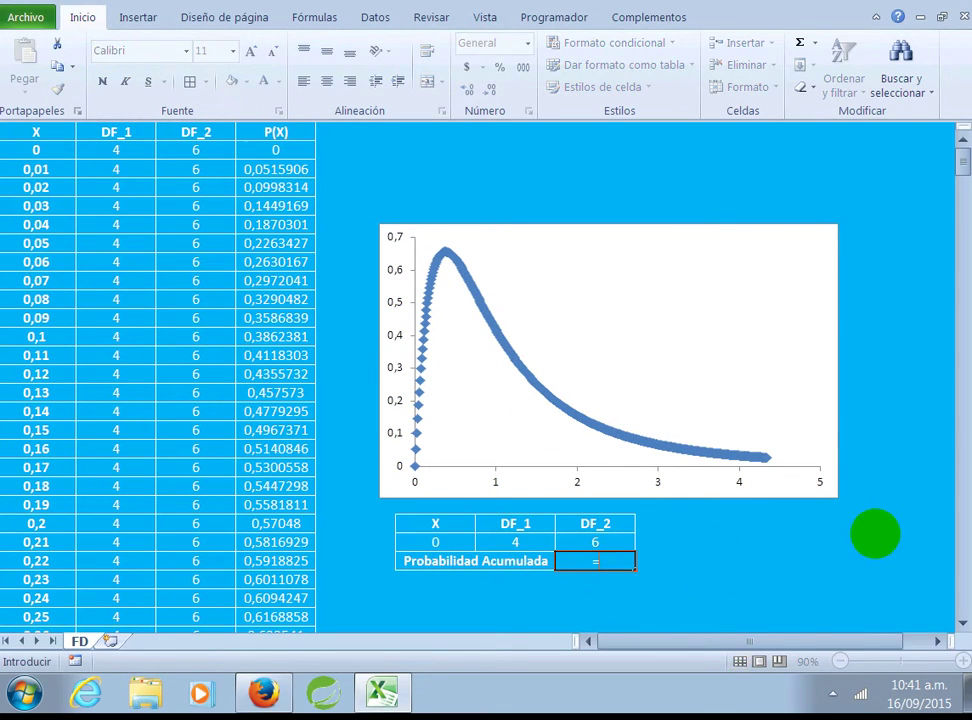
text(DIS)
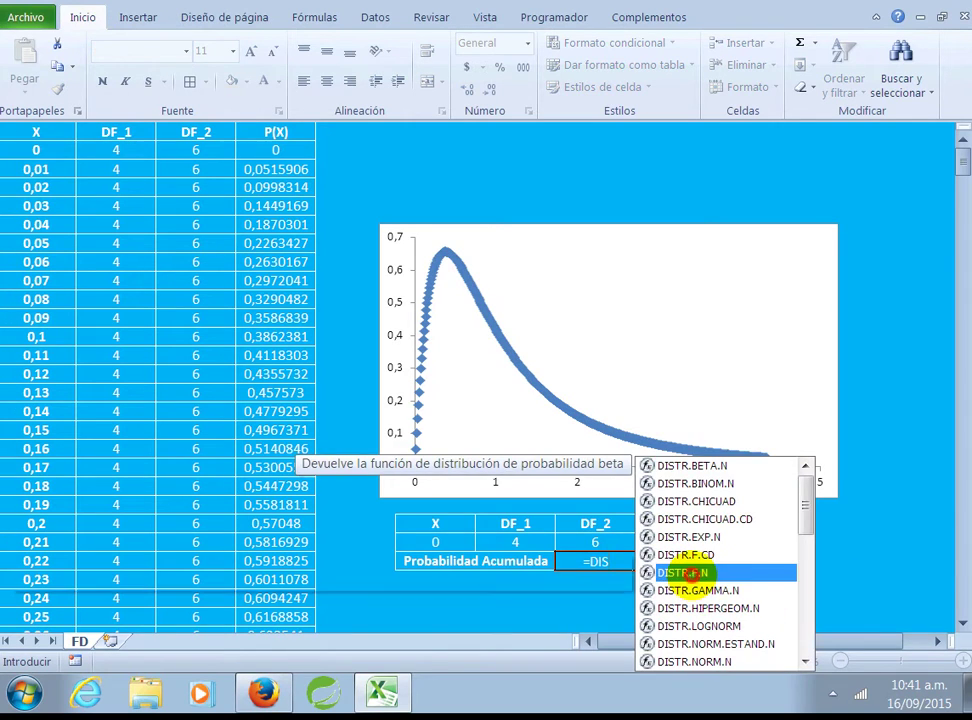
double_click(690, 572)
click(453, 542)
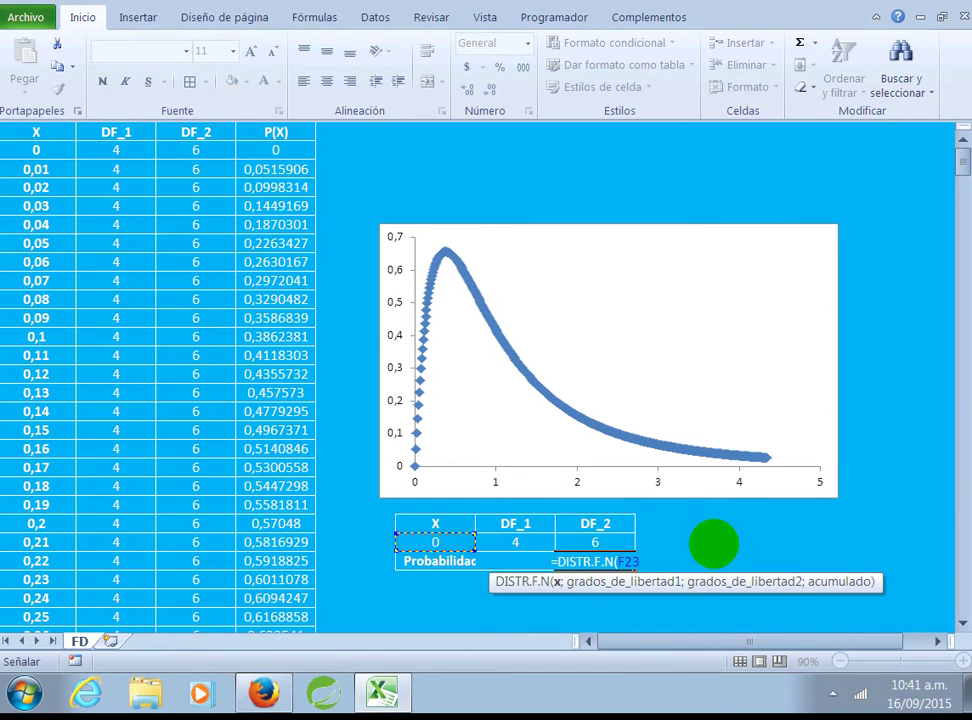
text(;)
click(505, 541)
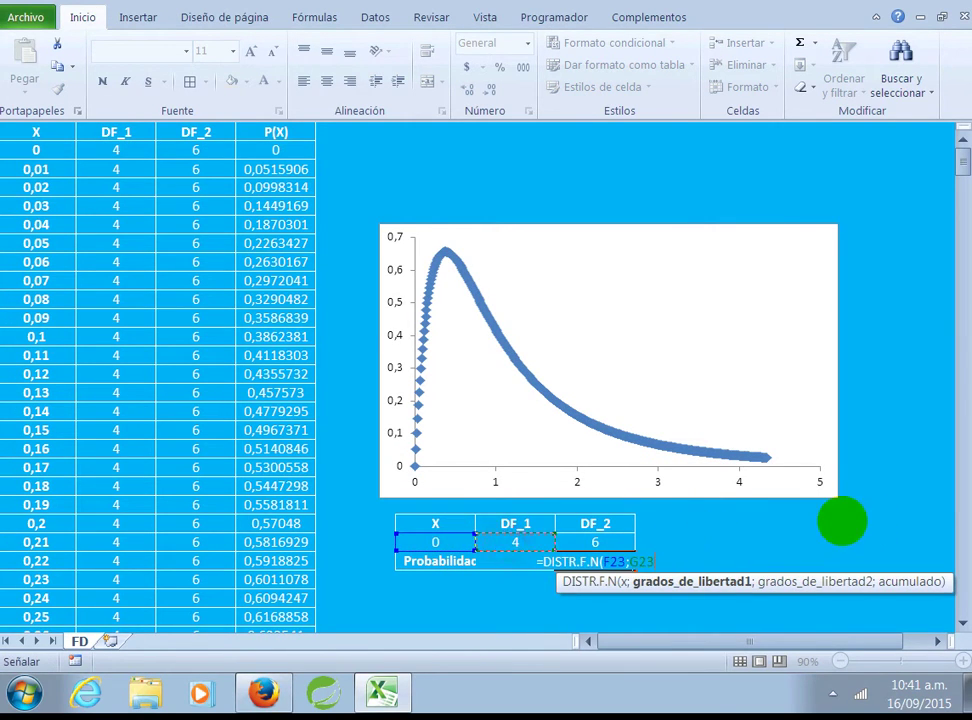
text(;)
click(595, 542)
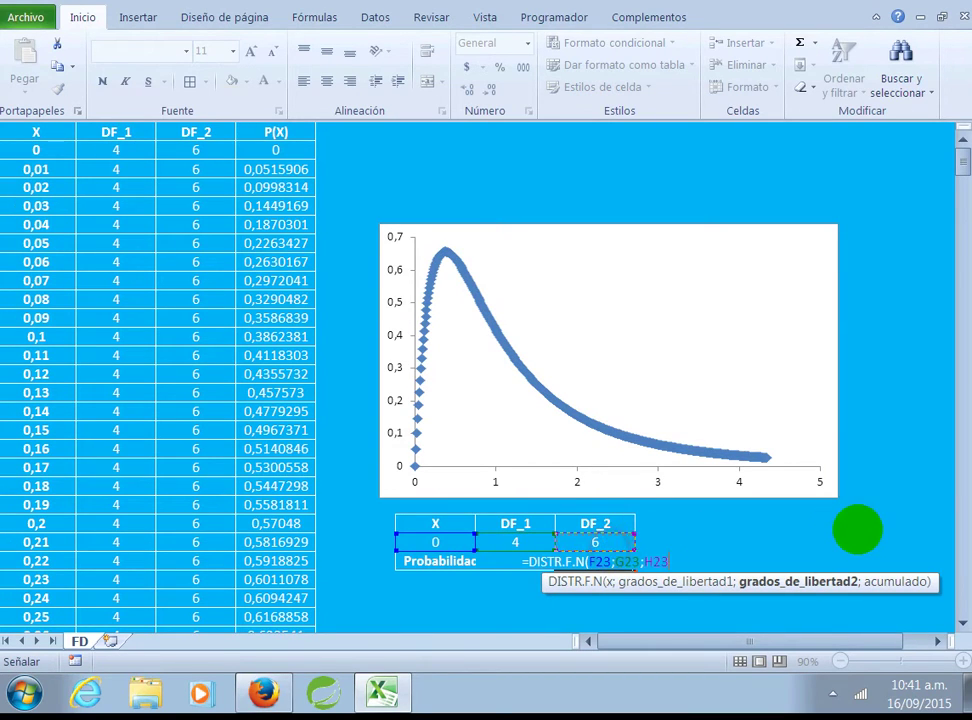
text(;)
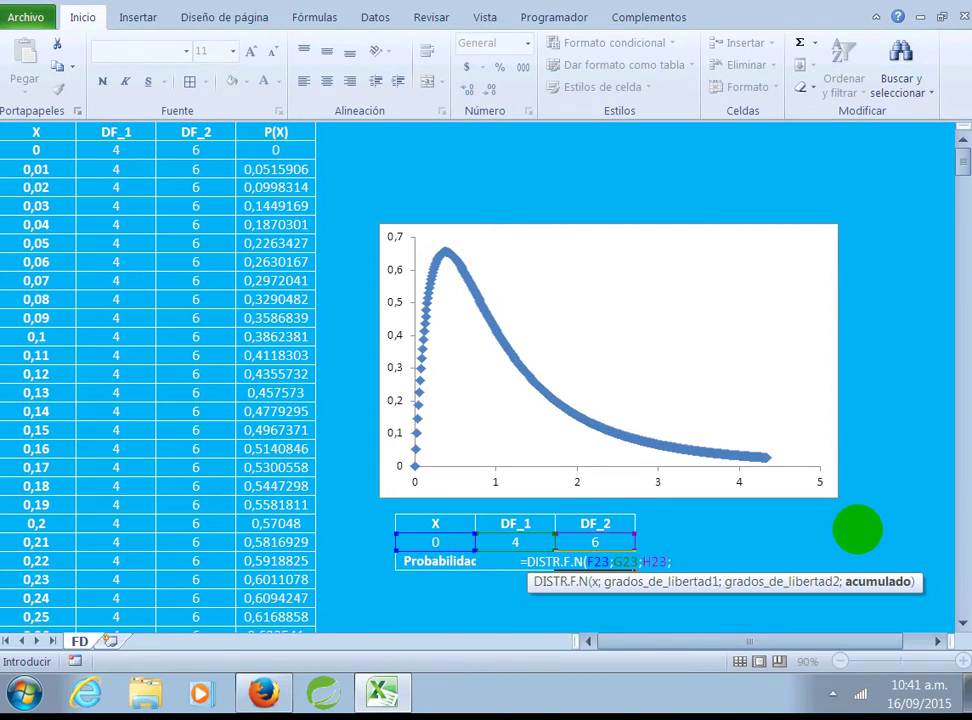
text(VERDADER)
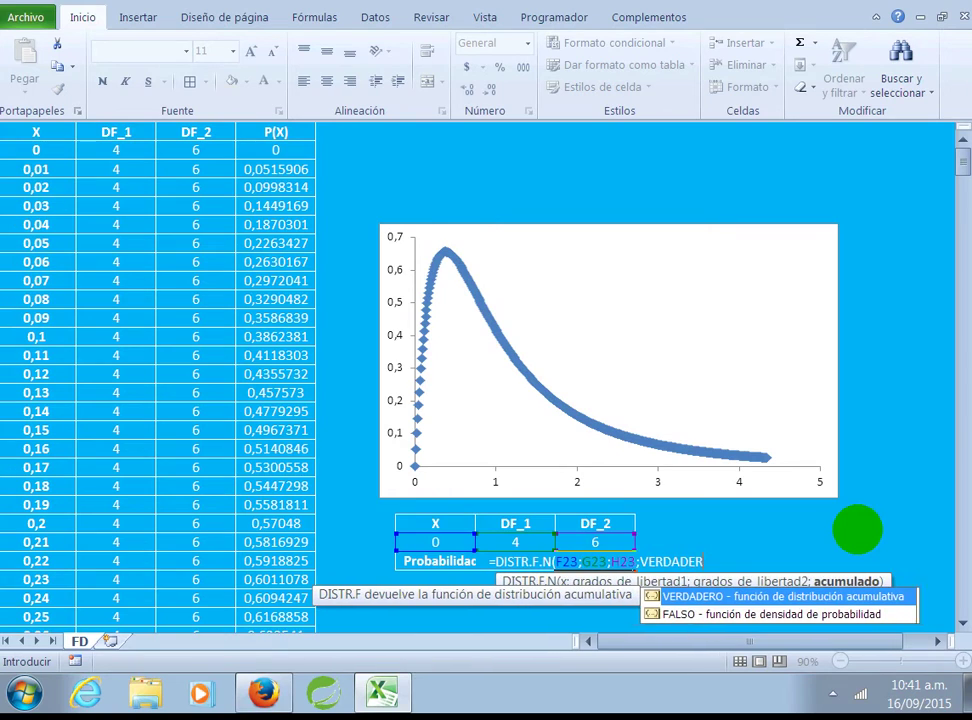
text(O))
key(Return)
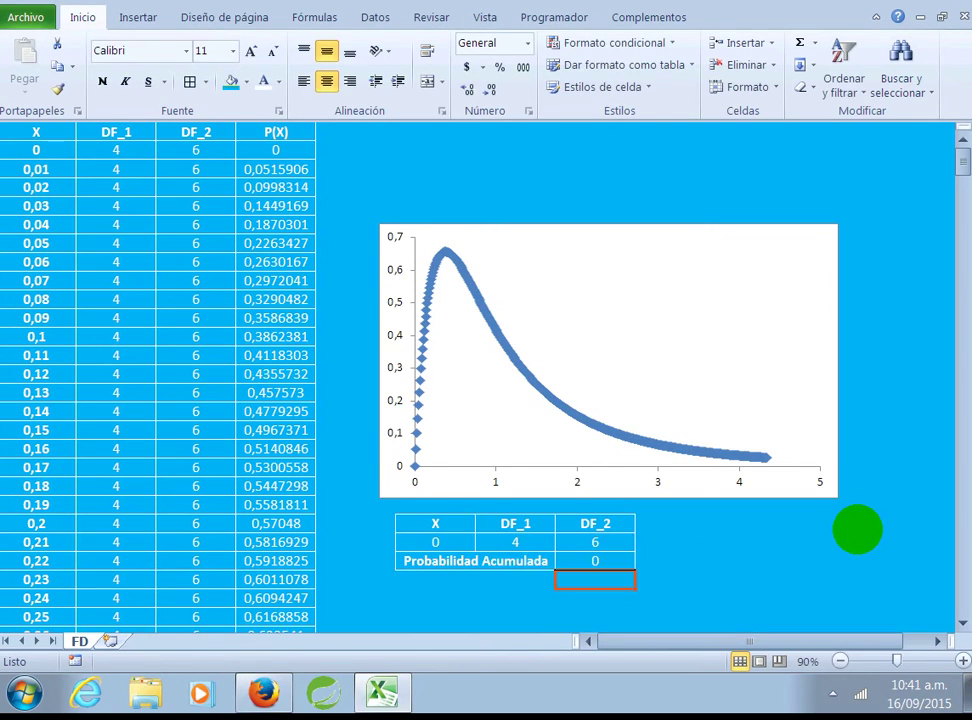
- Check the X, DF_1, DF_2 and result cells, then bring up the Datos ribbon
scroll(855, 530, down, 2)
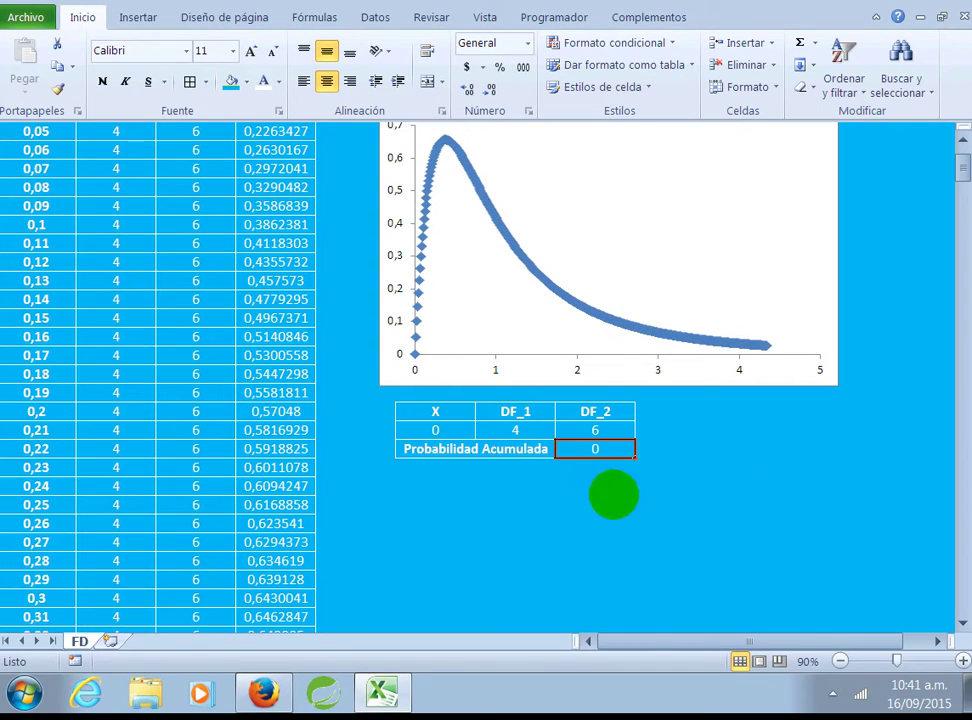
click(437, 429)
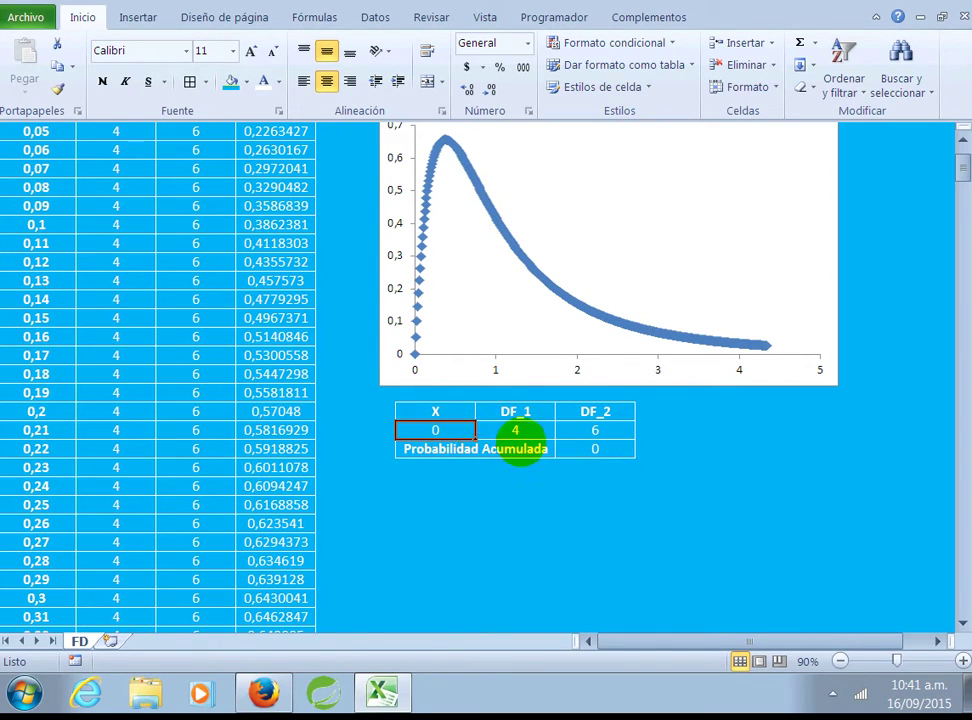
click(515, 430)
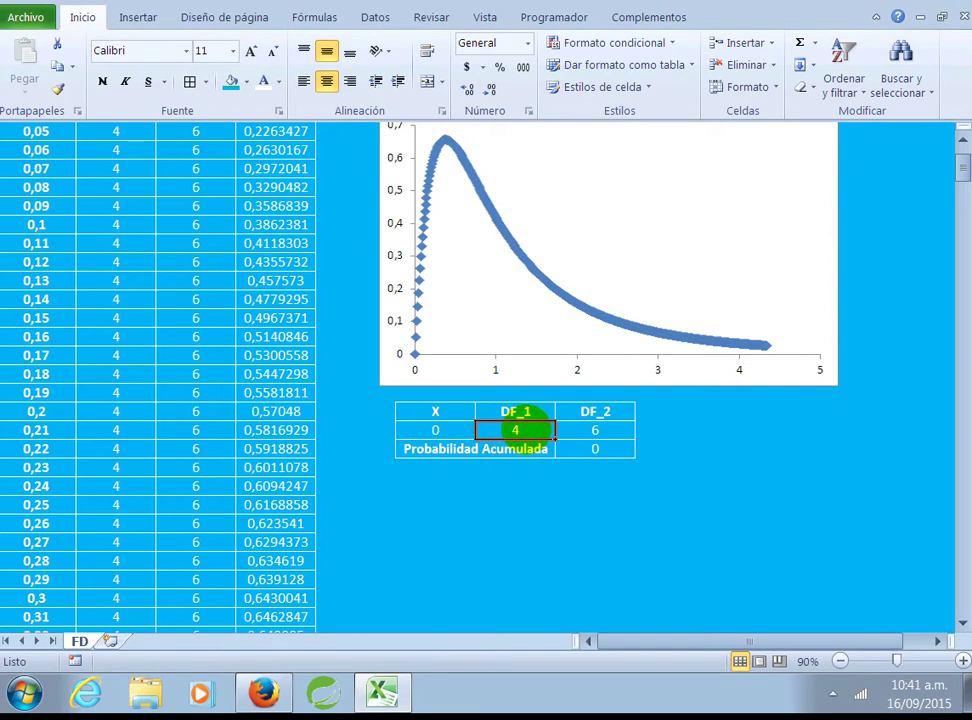
click(600, 430)
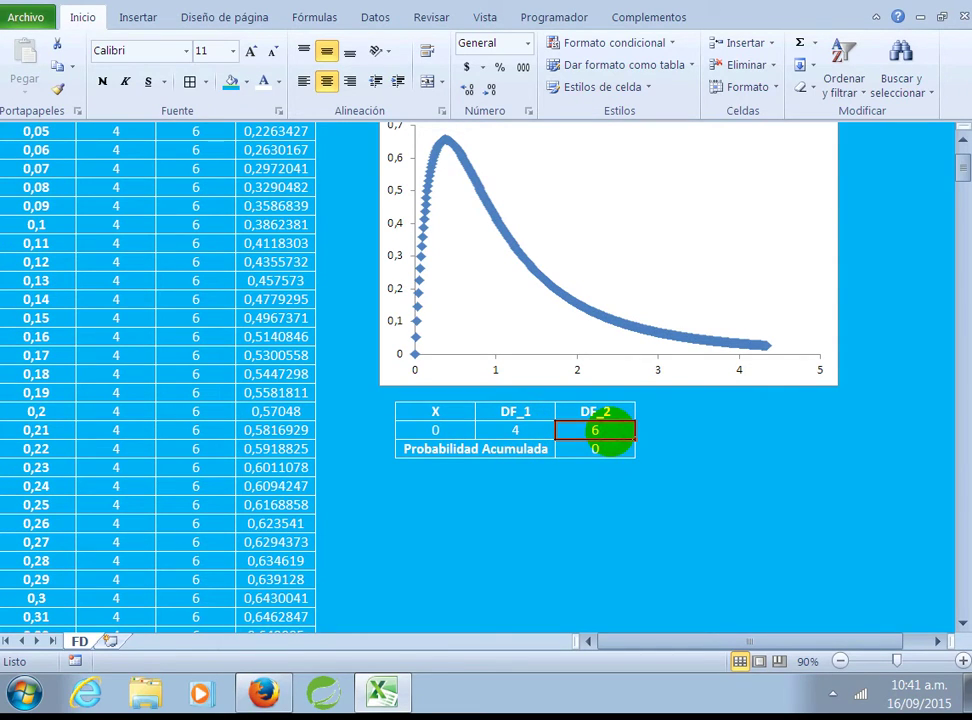
scroll(612, 430, up, 1)
click(612, 506)
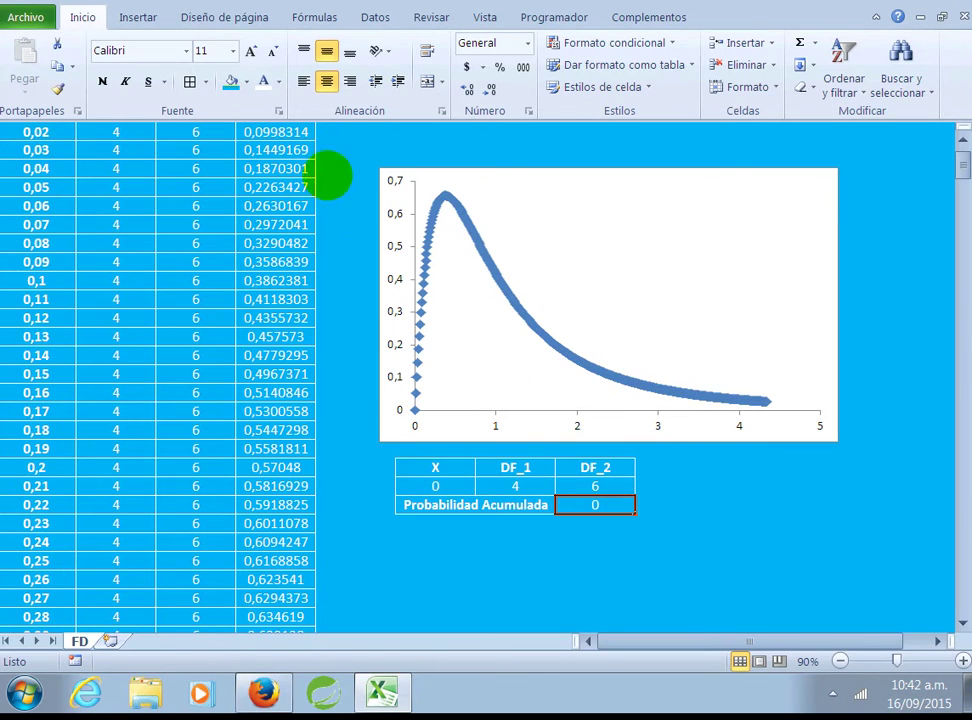
click(374, 18)
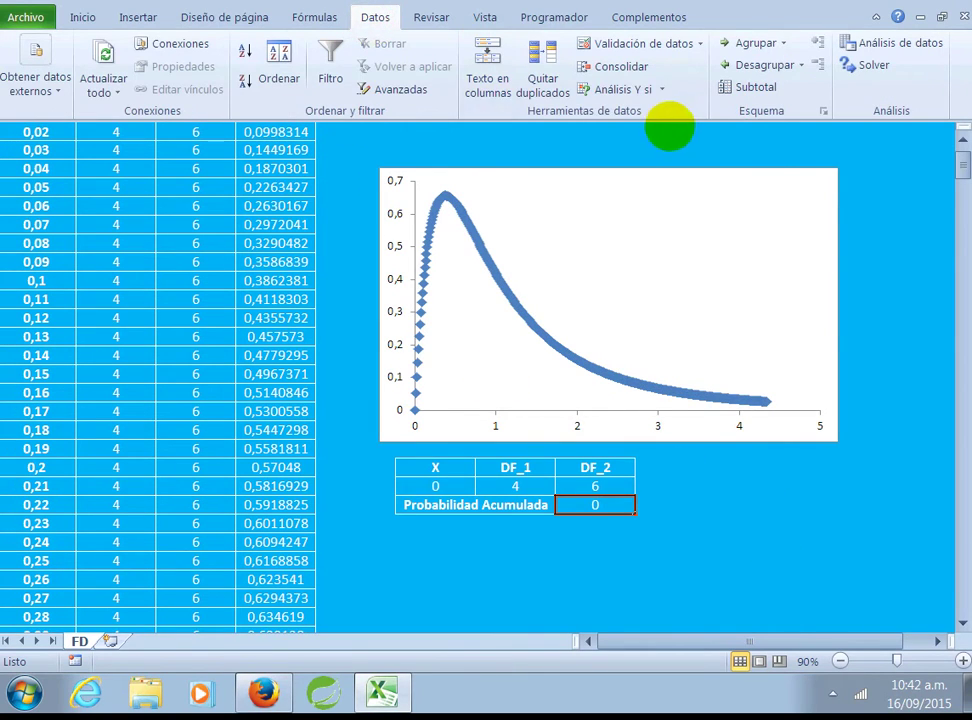
- Run Goal Seek setting H24 to 0,95 by changing F23, giving X = 4,5226302
click(620, 89)
click(636, 134)
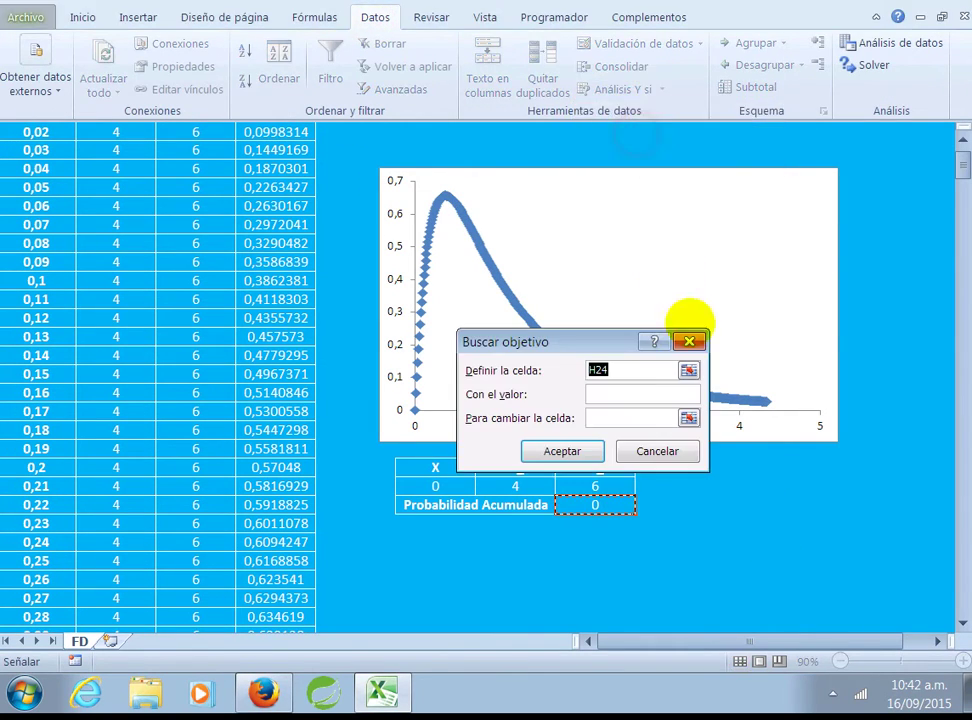
key(BackSpace)
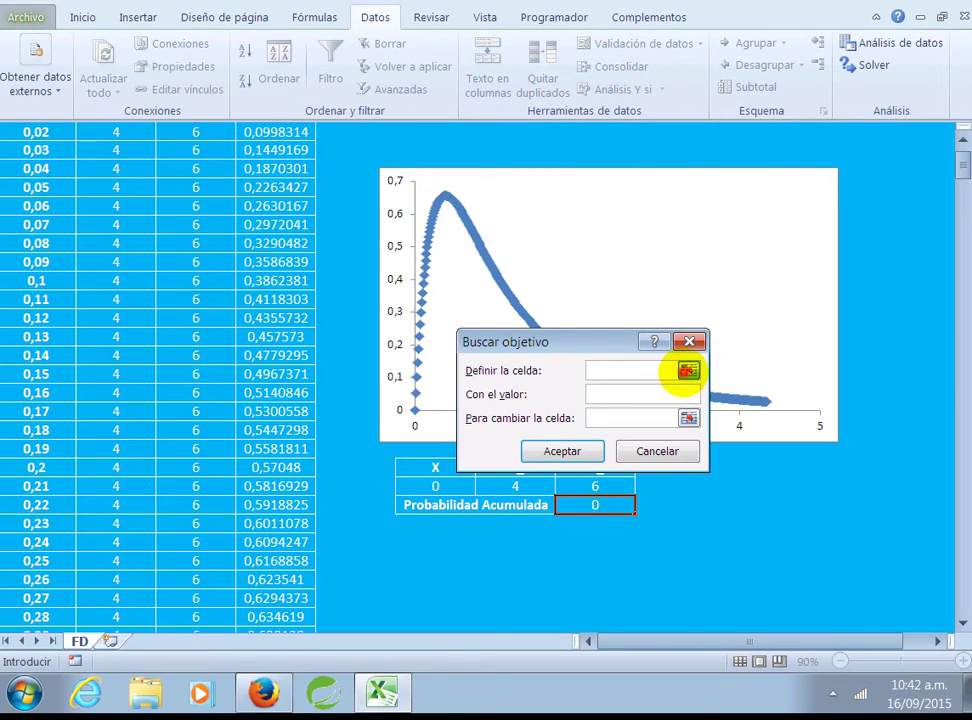
click(689, 370)
click(618, 506)
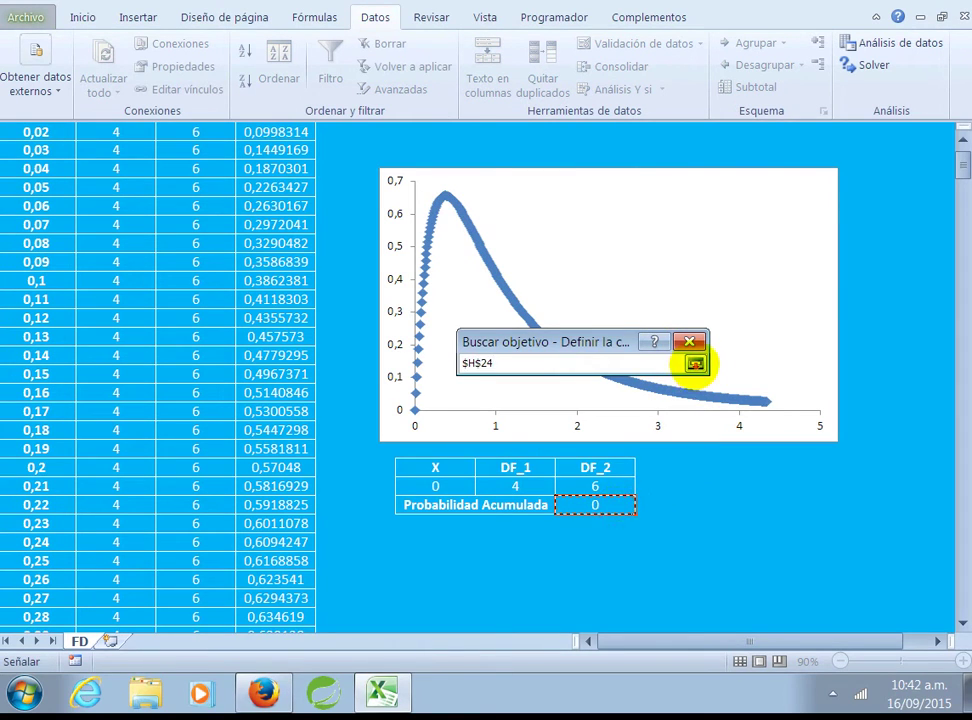
click(694, 364)
click(608, 396)
text(0,95)
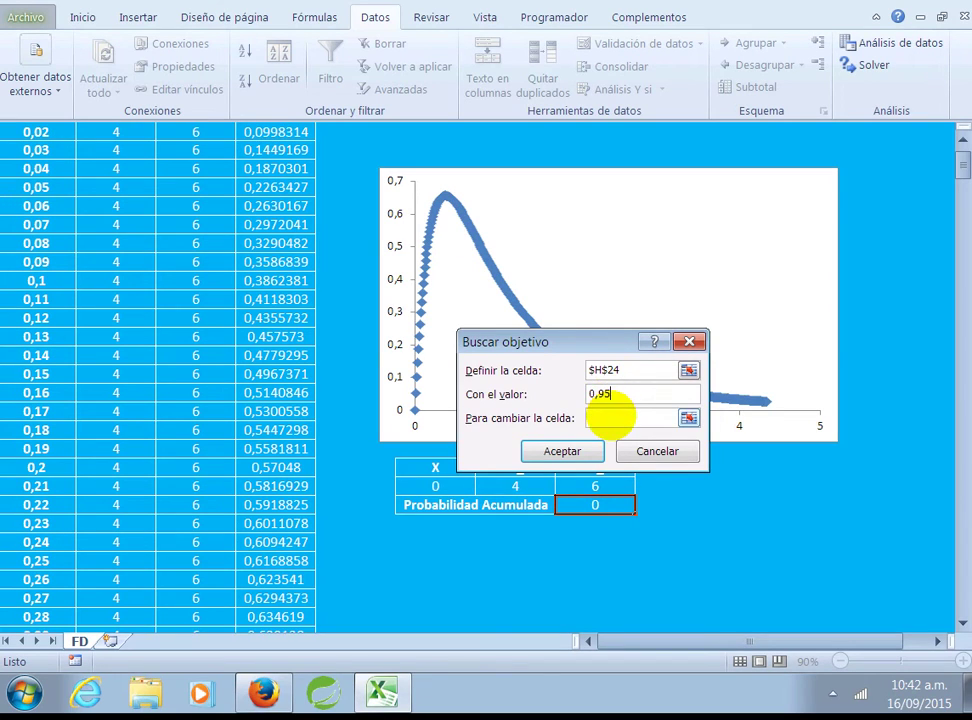
click(689, 418)
click(440, 486)
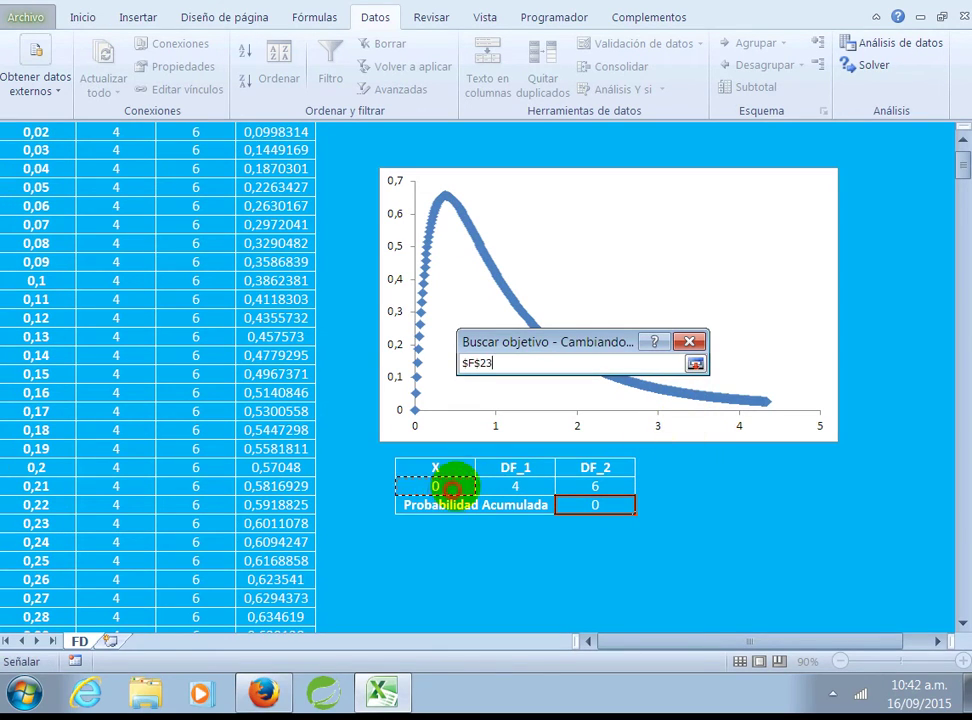
click(694, 364)
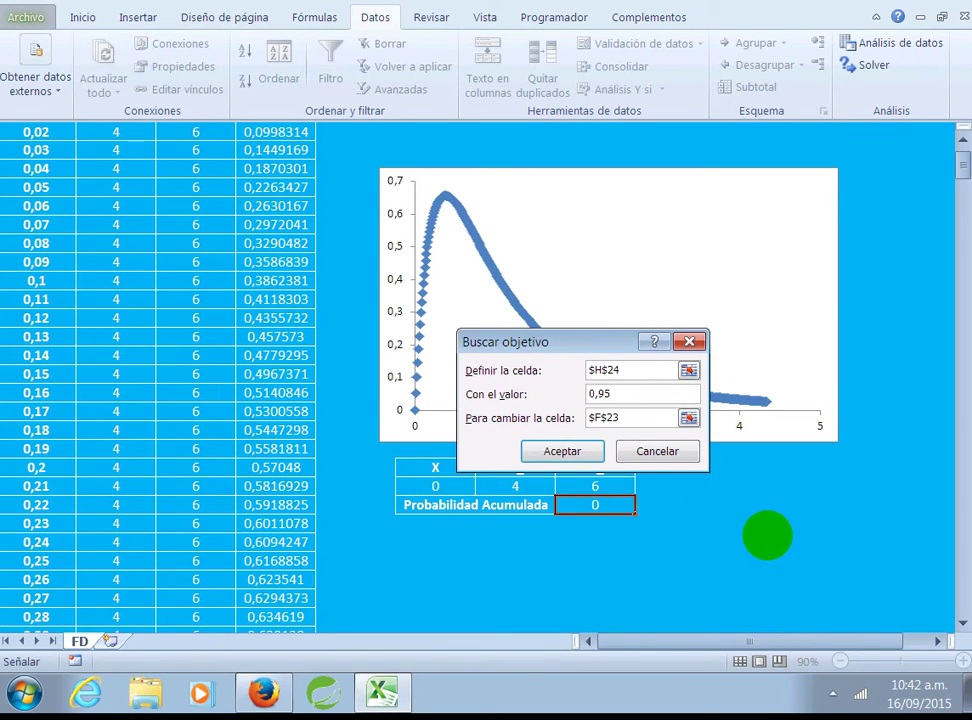
click(561, 451)
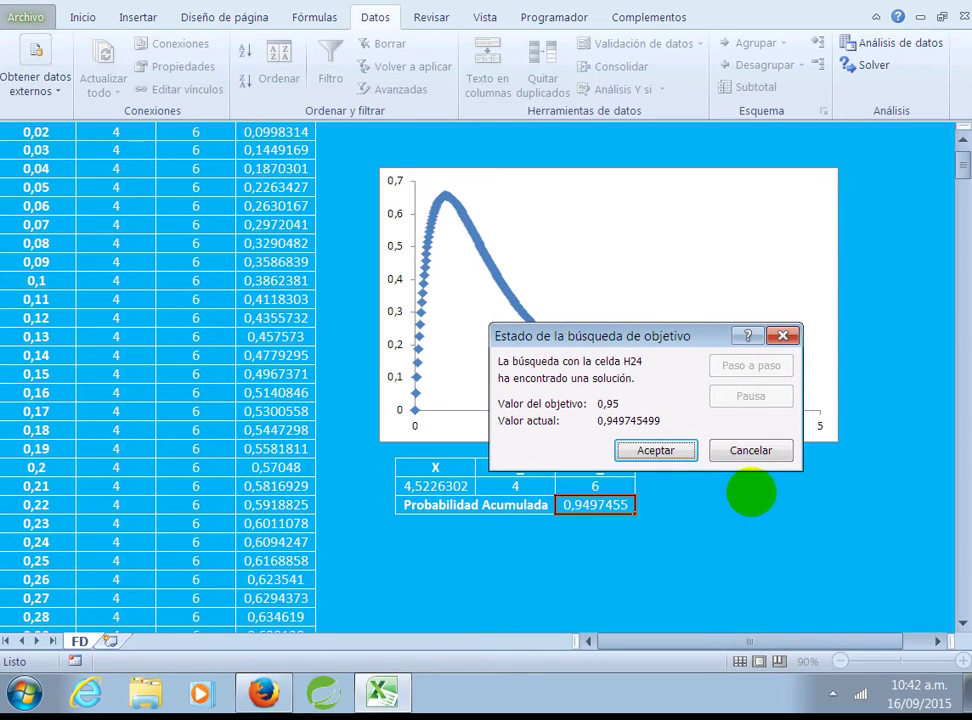
- Accept the Goal Seek solution and paste a picture of its settings below the table
click(666, 451)
scroll(706, 516, down, 2)
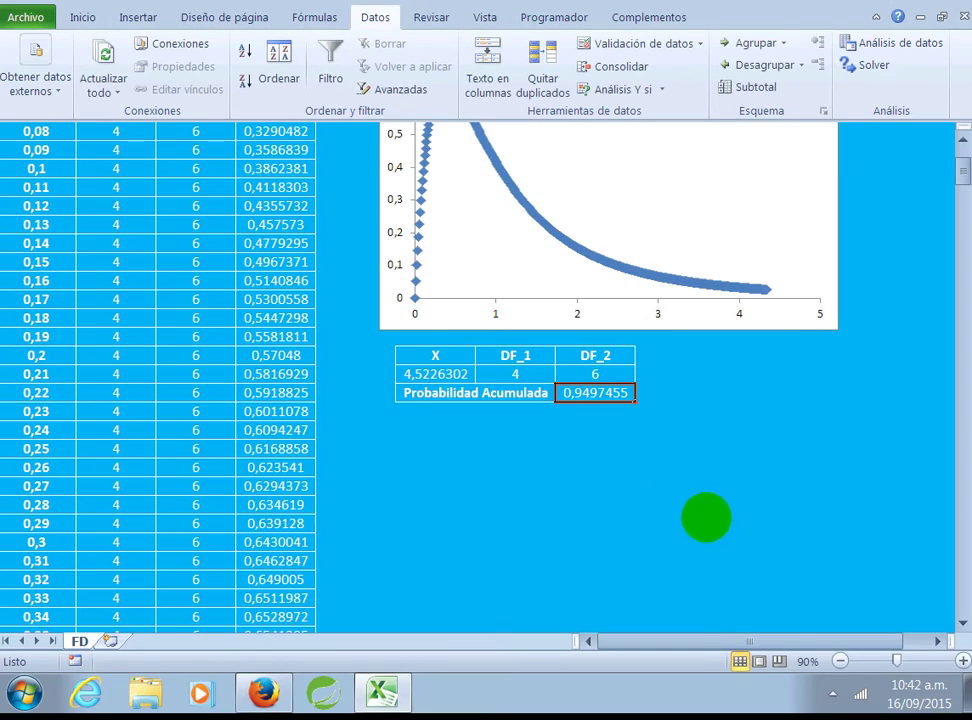
click(421, 441)
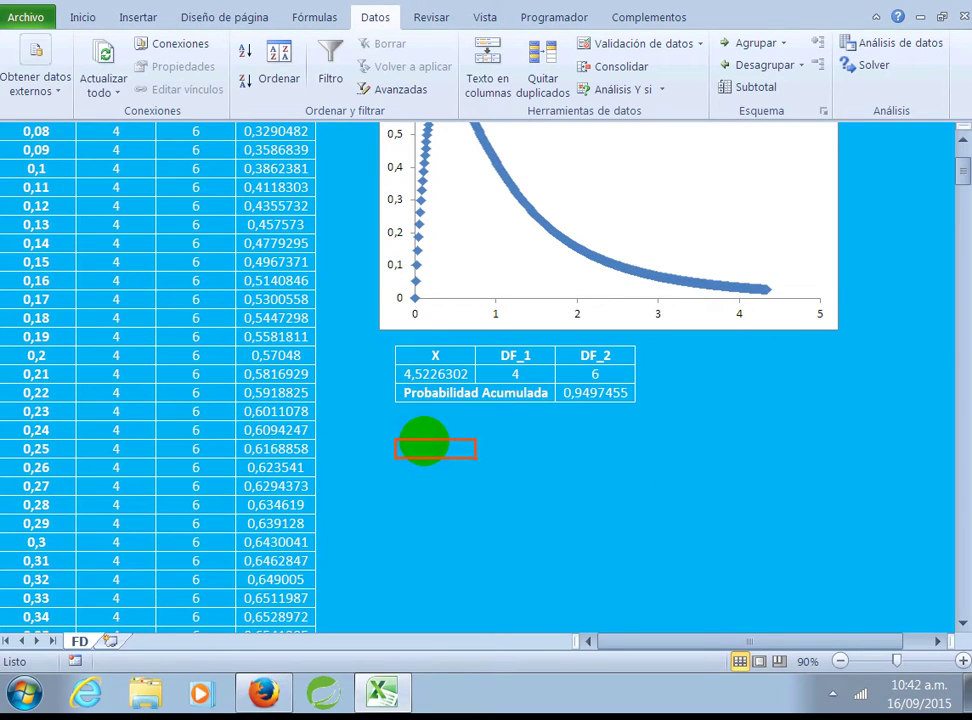
key(ctrl+v)
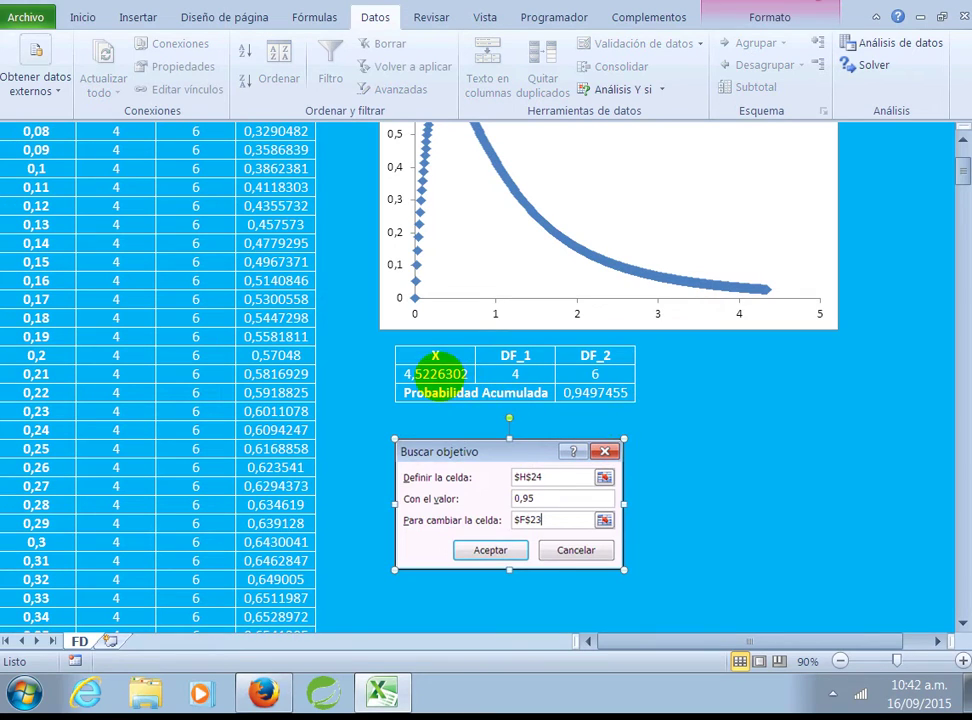
click(430, 373)
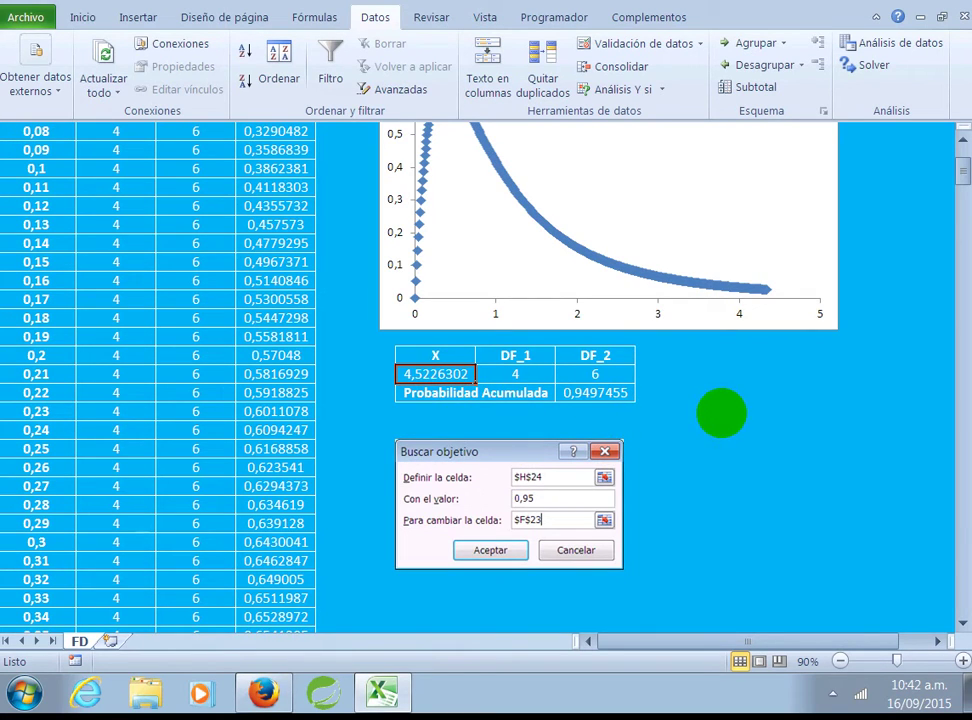
- Format the X value as Número with 3 decimal places, showing 4,523
right_click(443, 374)
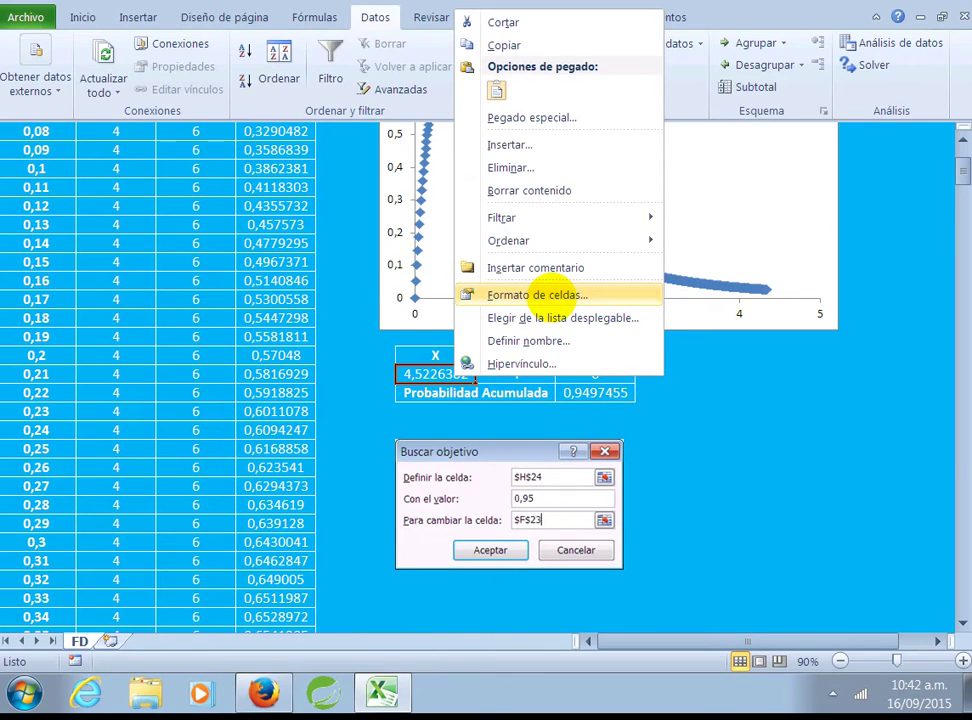
click(537, 294)
click(305, 149)
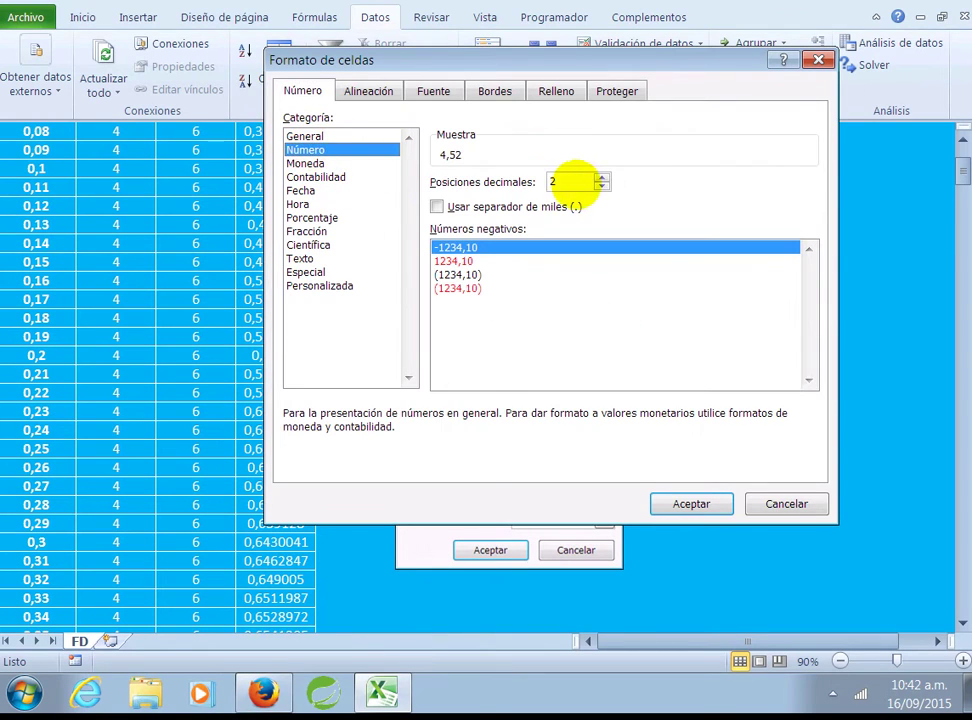
click(602, 177)
click(677, 502)
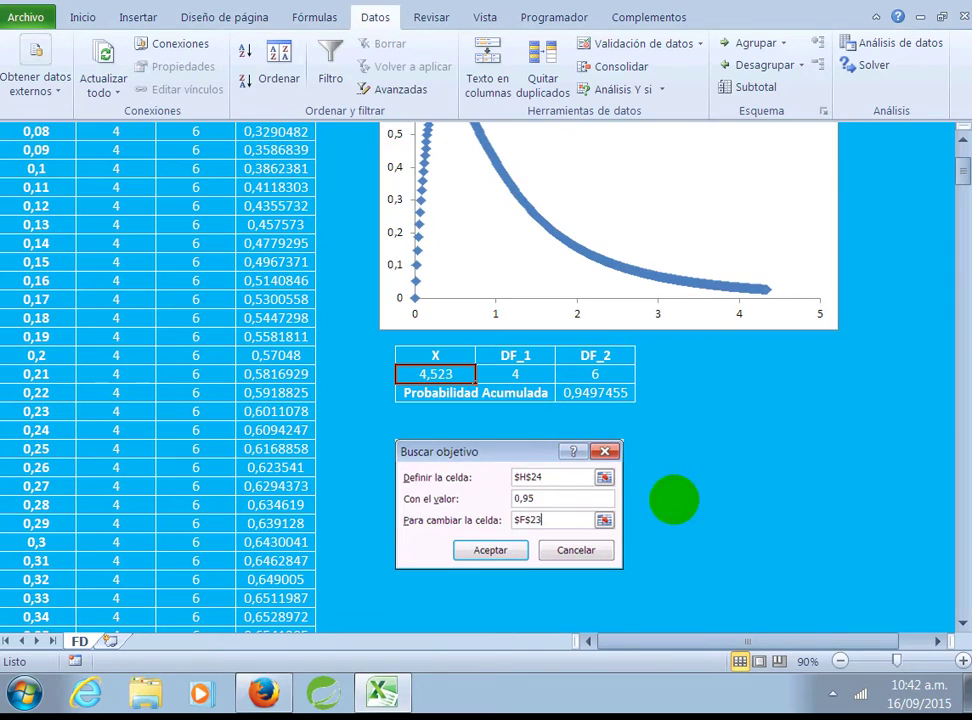
- Format the Probabilidad Acumulada value as Número with 3 decimals, showing 0,950
click(600, 393)
right_click(600, 393)
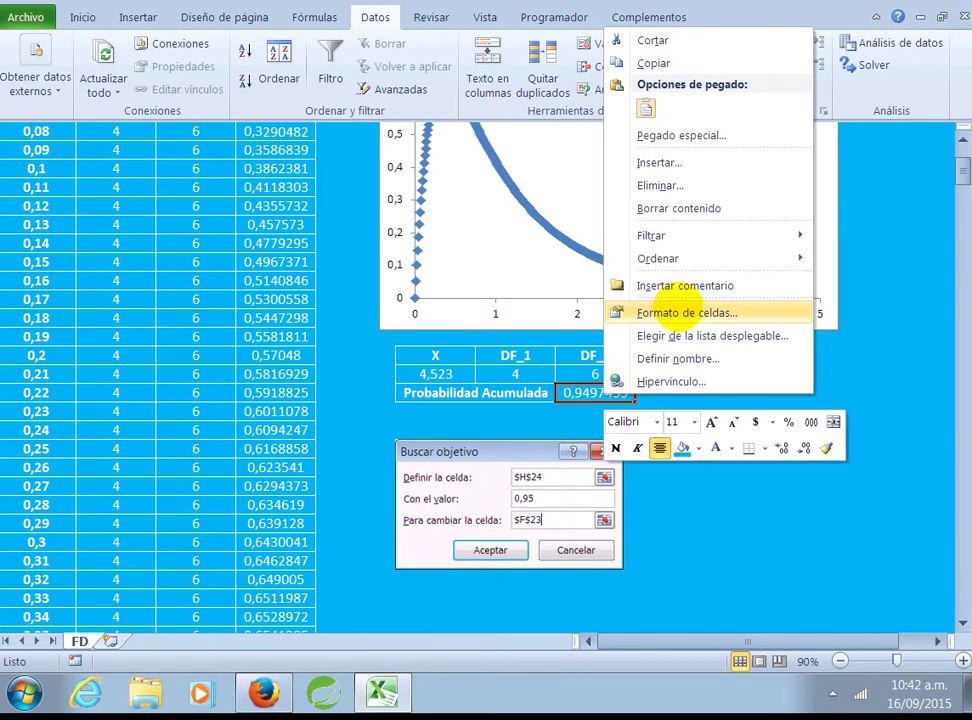
click(686, 312)
click(430, 158)
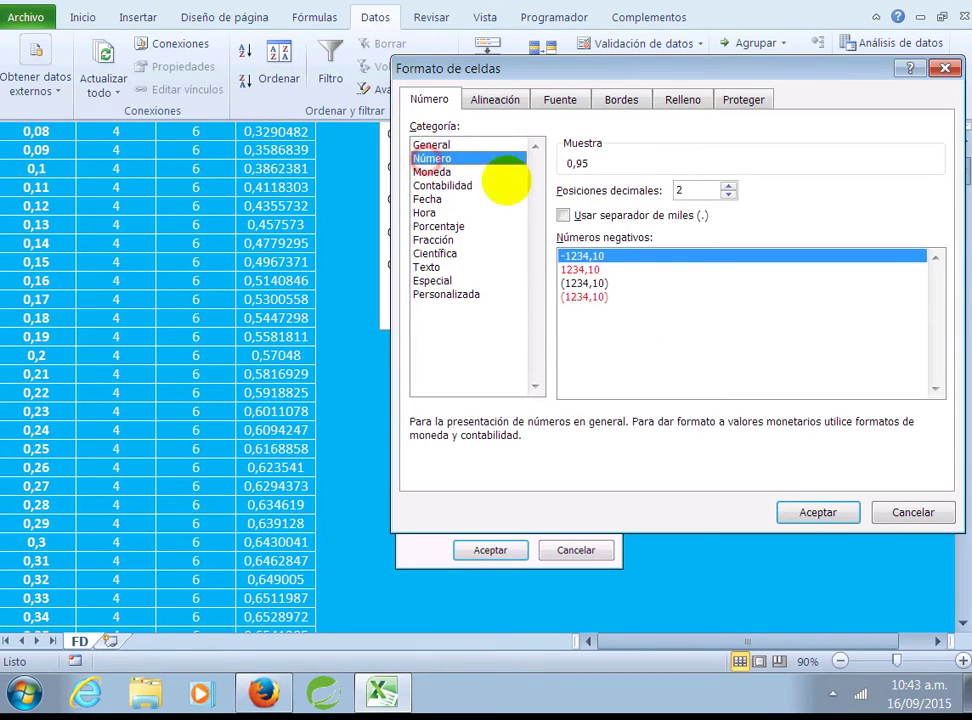
click(728, 186)
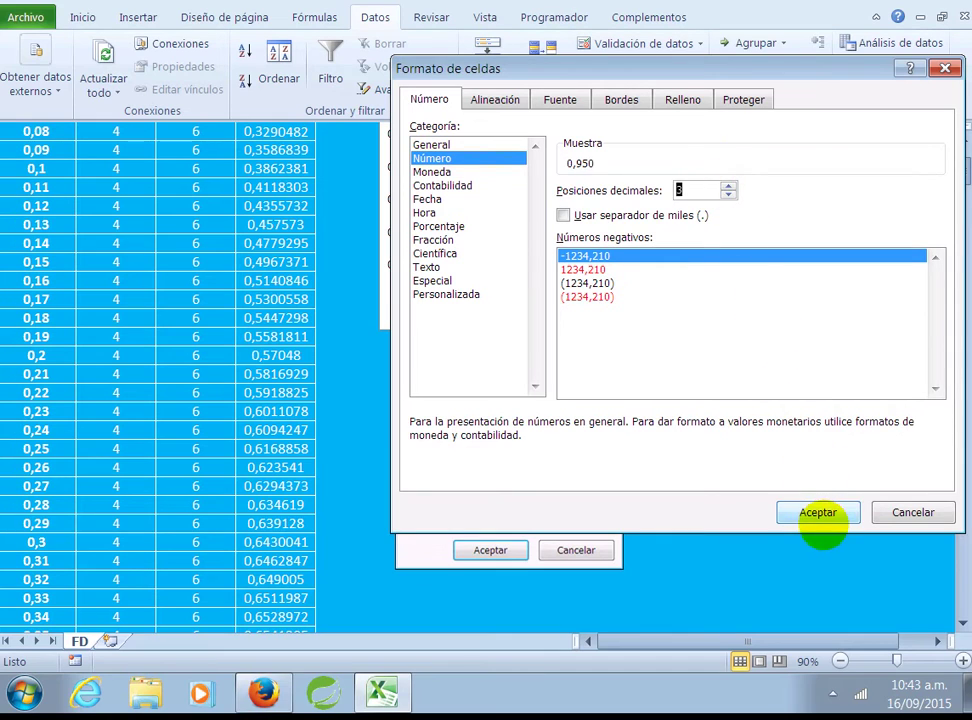
click(818, 512)
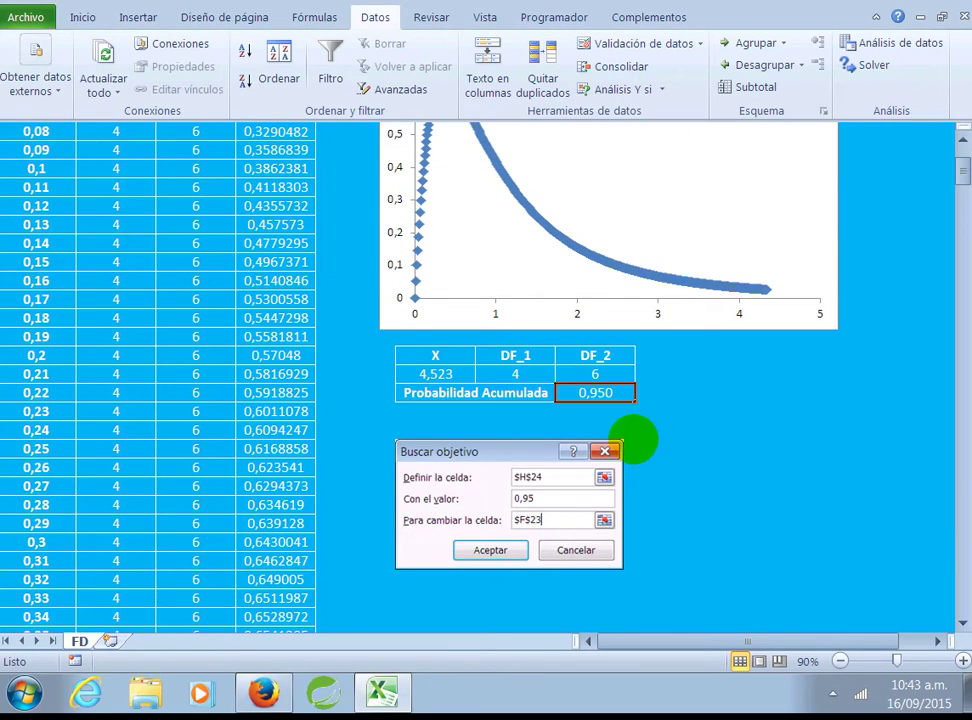
- Point out the values 4,523, 4, 6 and 0,950, ending on the cell right of 0,950
click(437, 373)
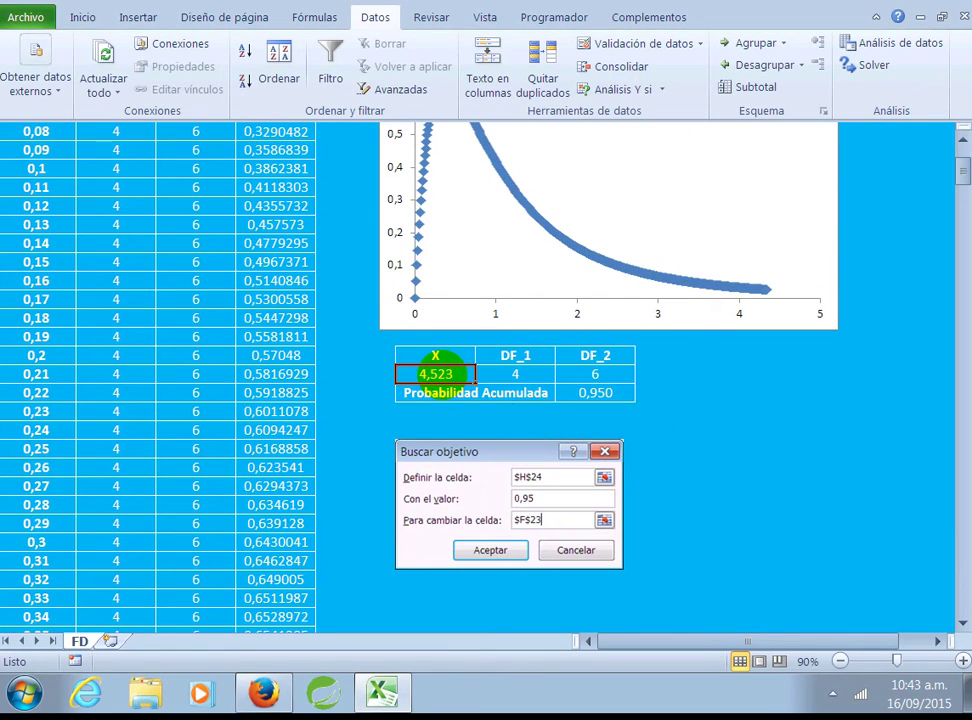
click(515, 373)
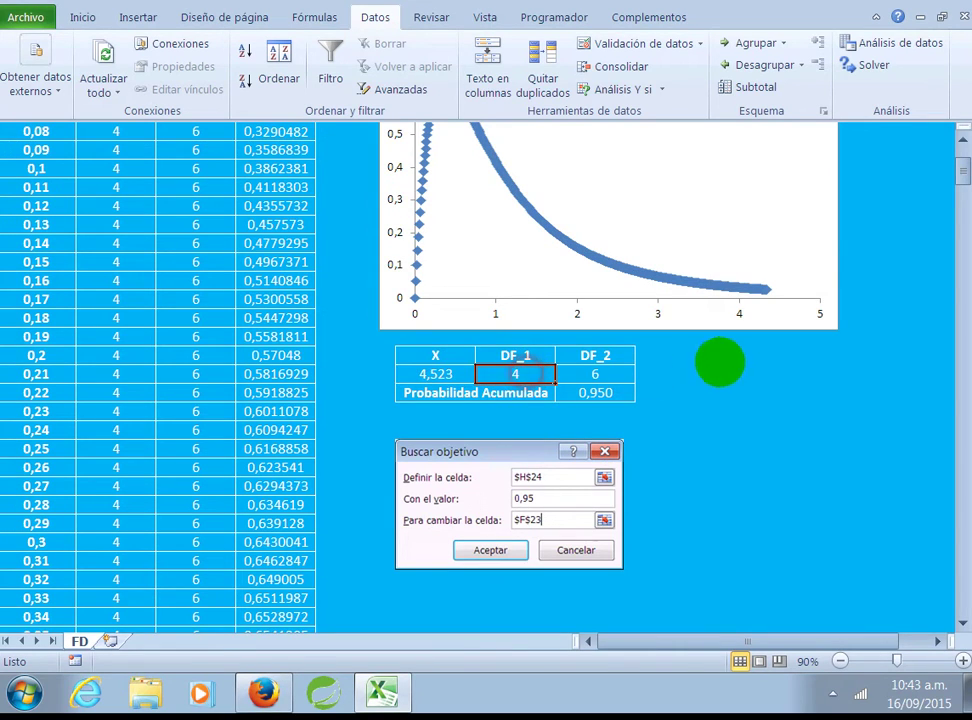
click(605, 376)
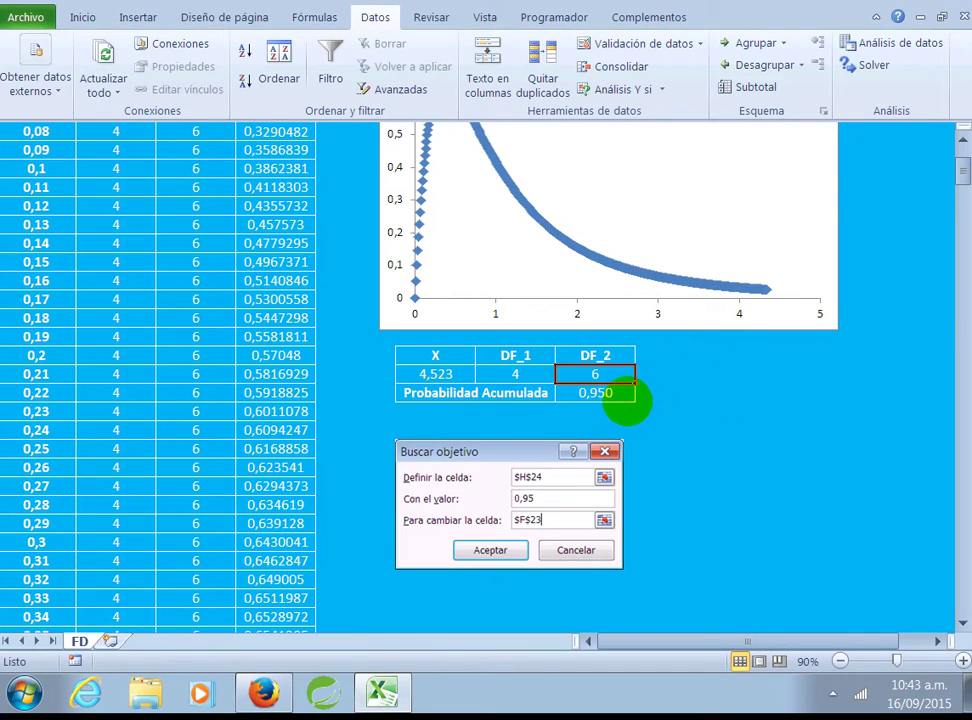
click(624, 393)
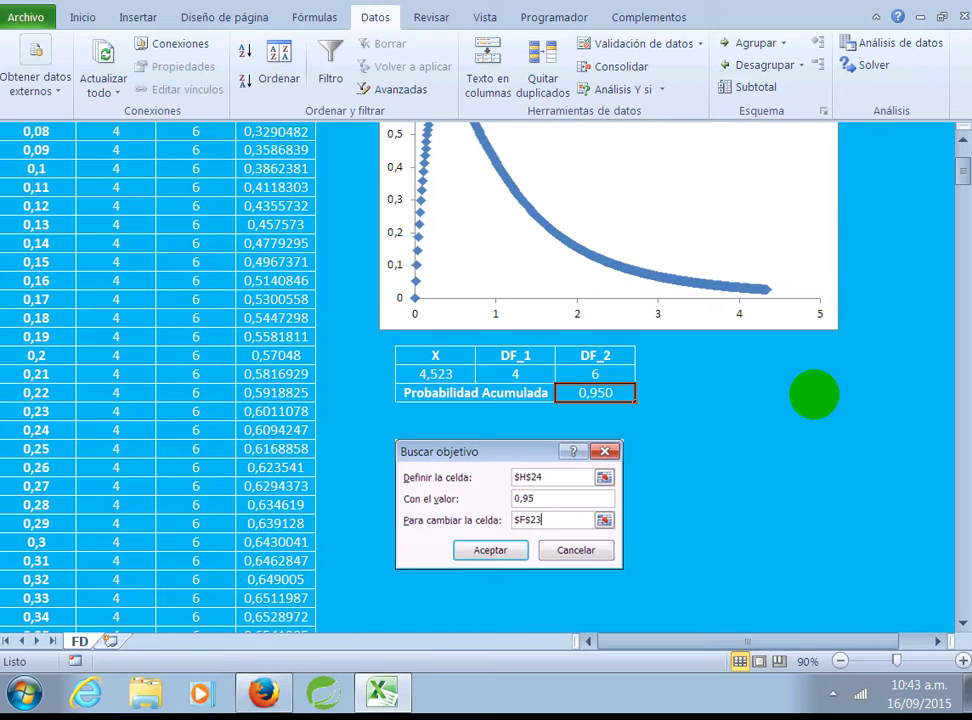
click(675, 393)
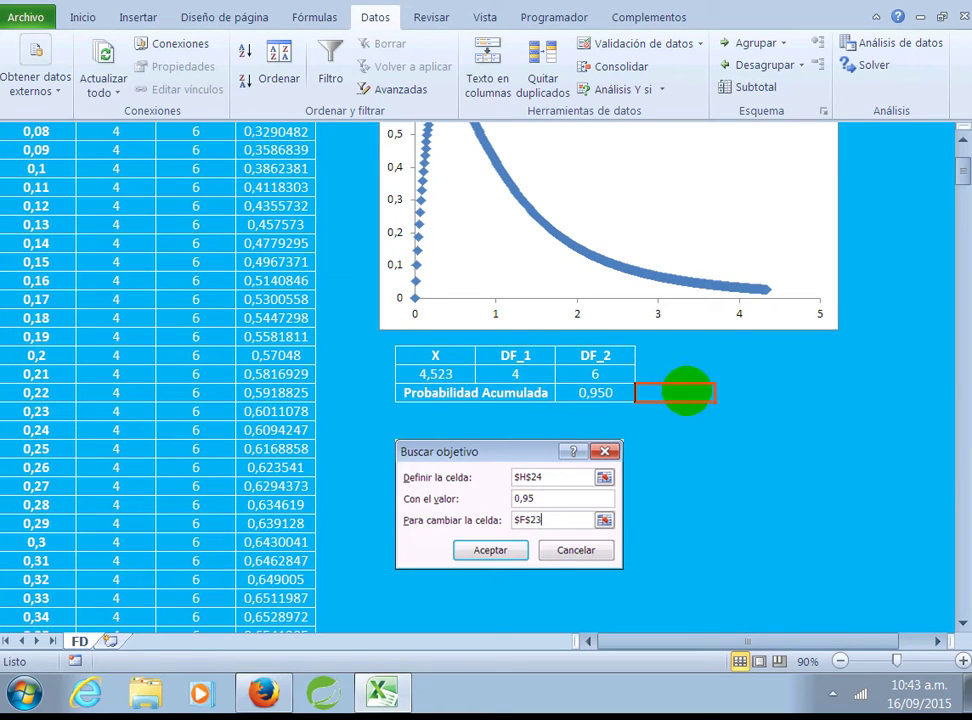
- Type the note '*X = 4,523 es un Valor Crítico' beside 0,950 and left-align it
text(*)
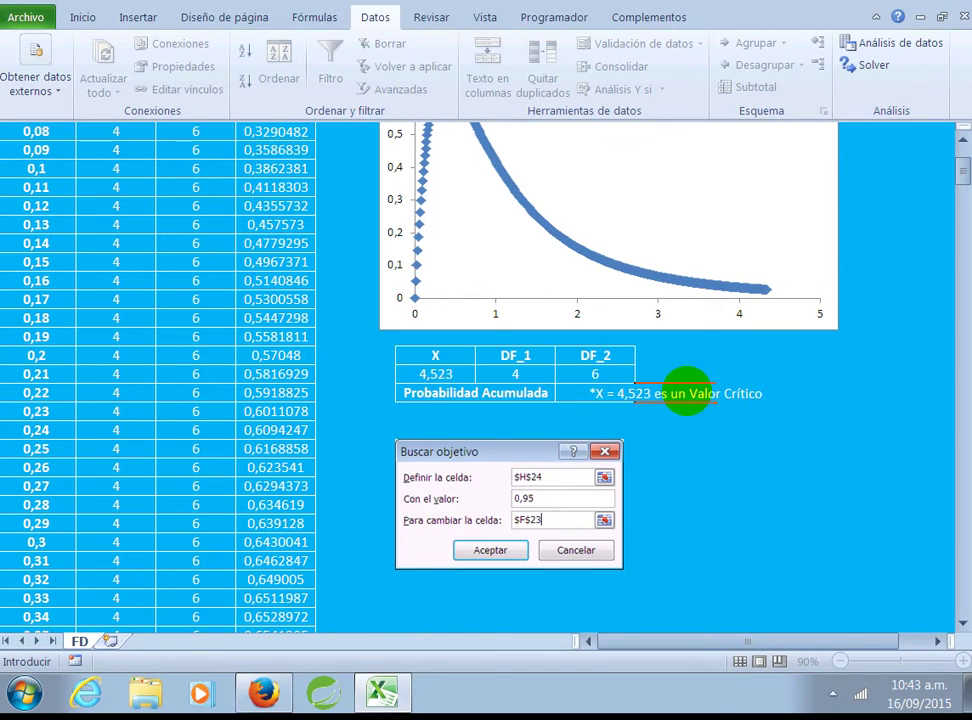
click(84, 17)
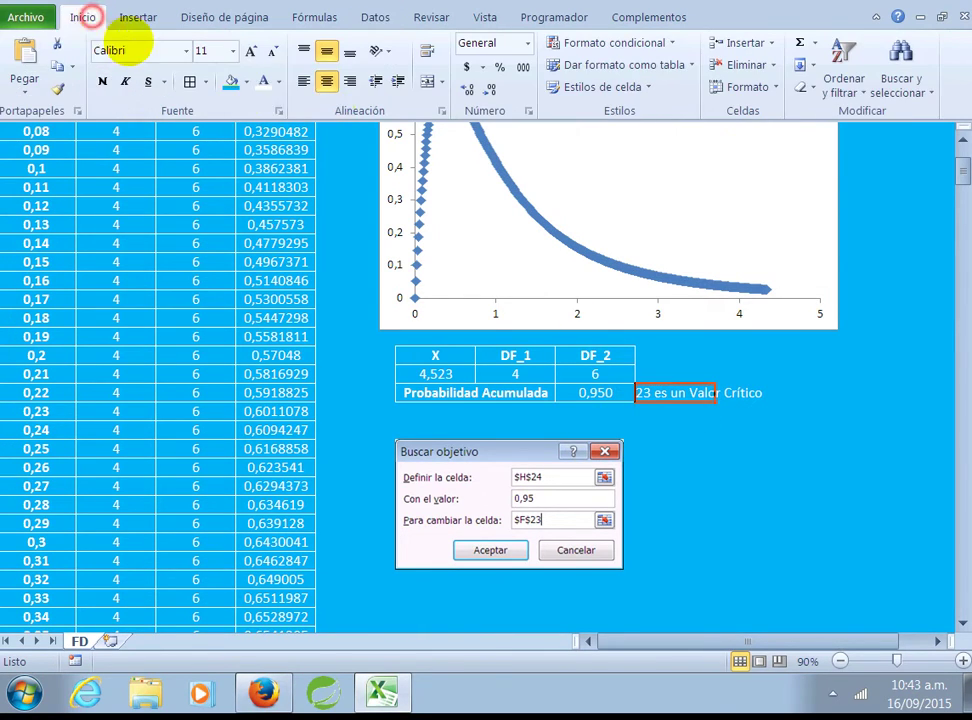
click(304, 81)
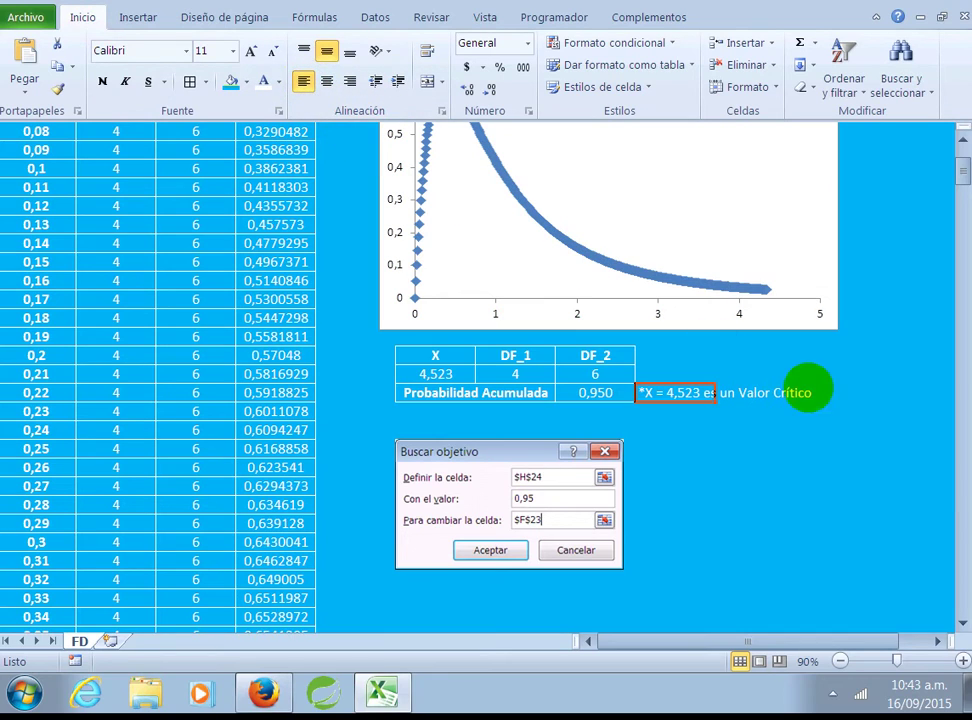
- Add an 'Área' label in a cell below, then reselect the X value 4,523
click(845, 393)
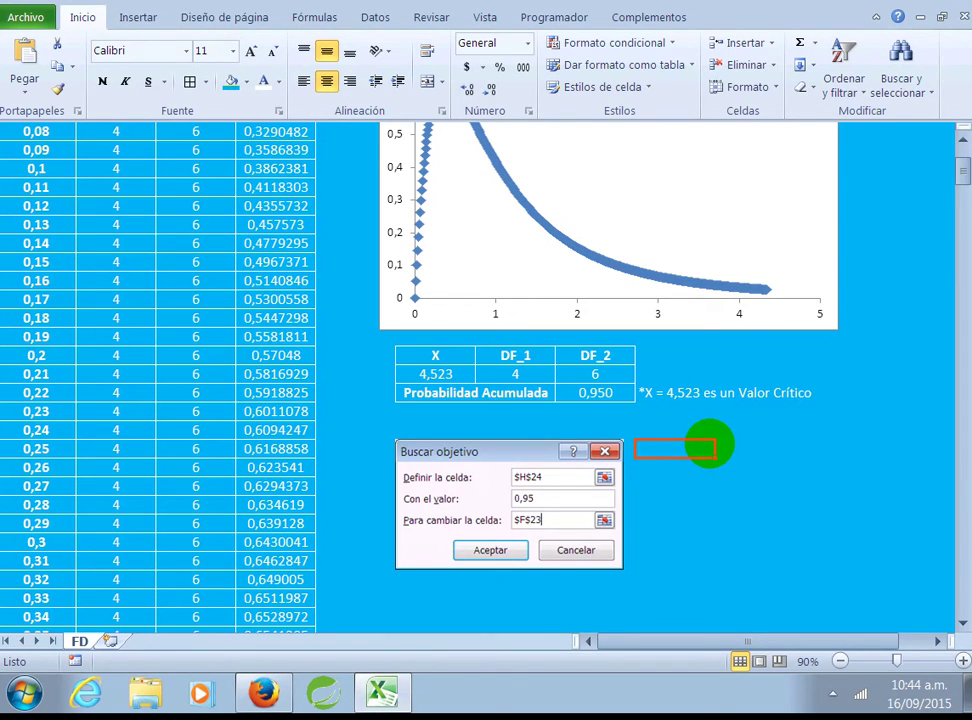
text(S)
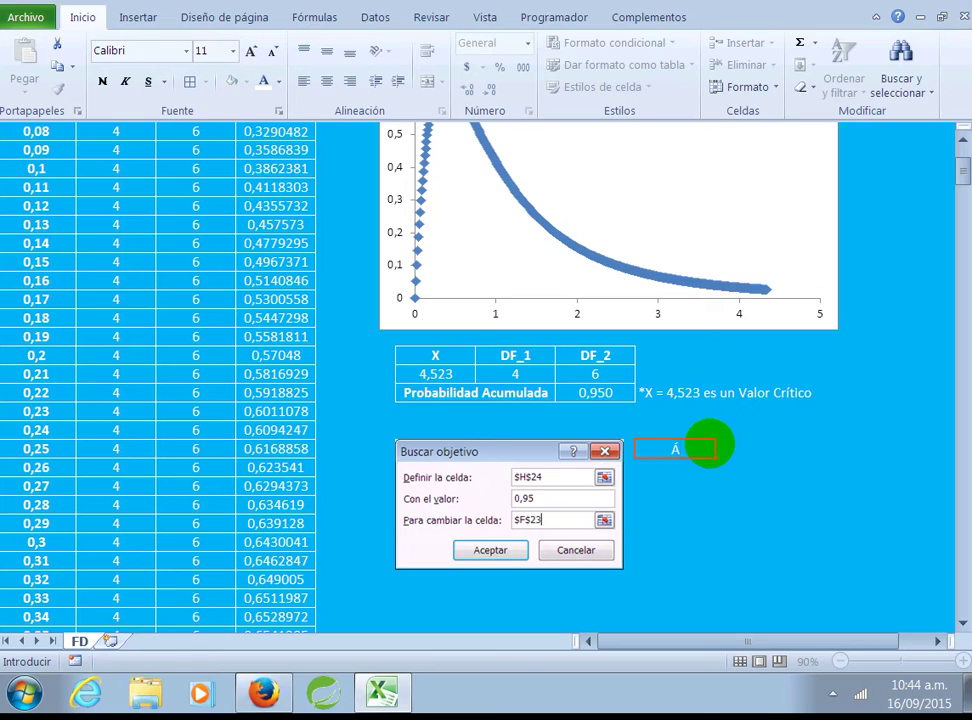
text(a)
key(Return)
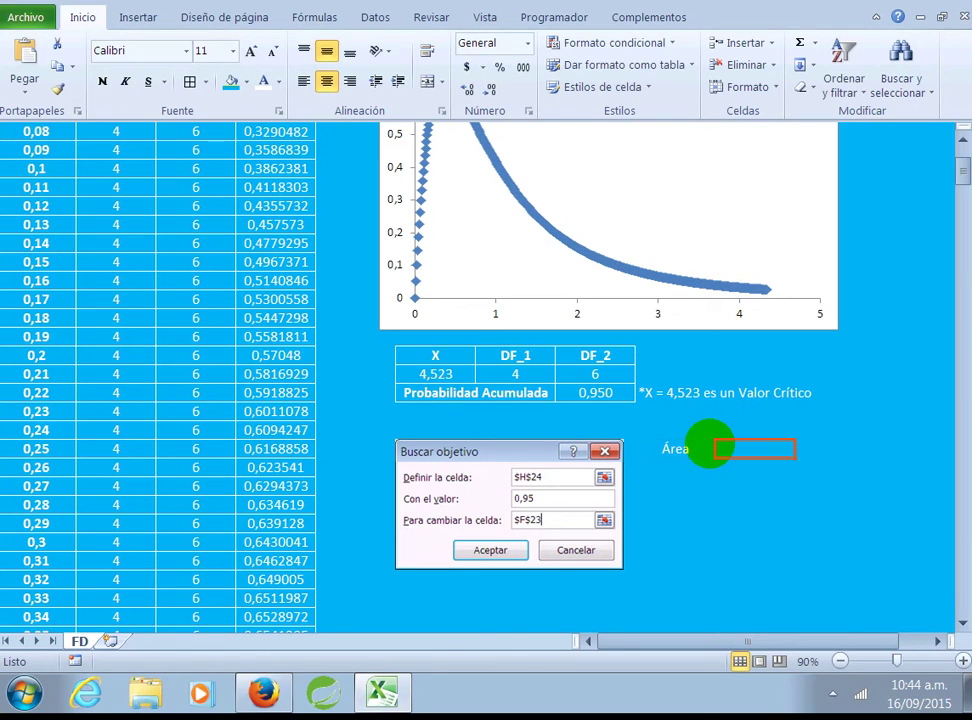
text(=)
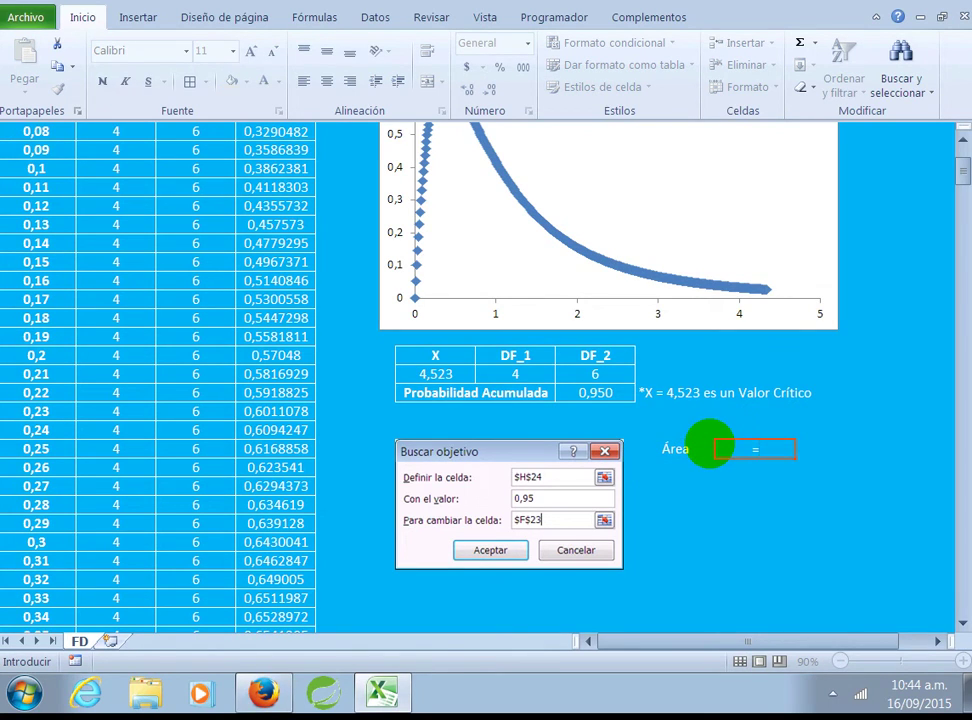
key(Escape)
click(432, 374)
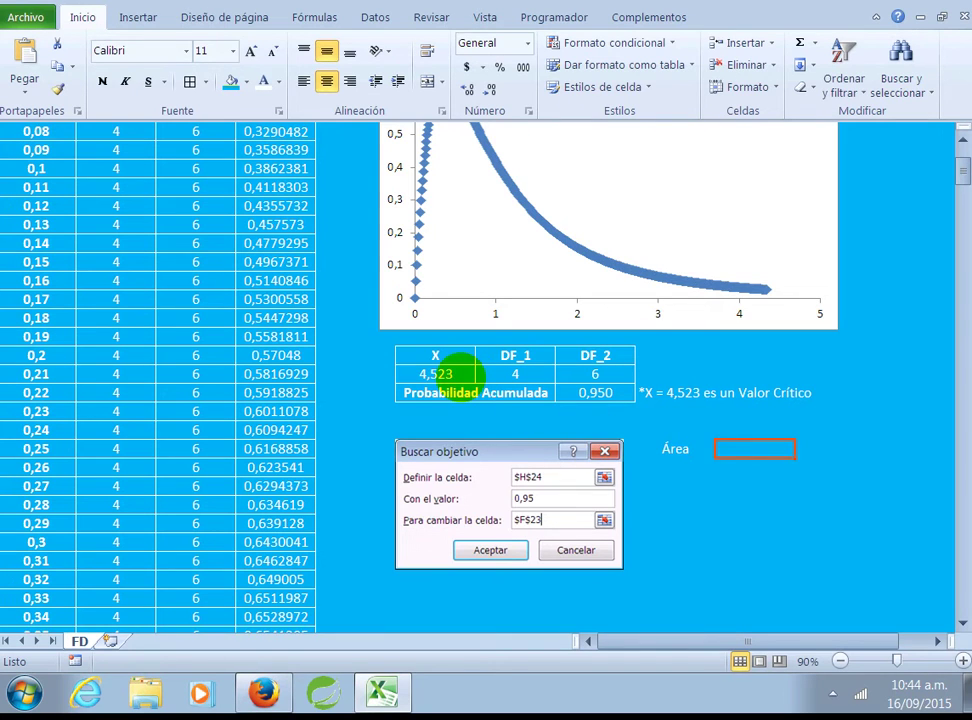
- Fill the table from X = 4,34 down to 4,39, copying DF_1 4, DF_2 6 and the P(X) formula
scroll(340, 430, down, 3)
scroll(340, 430, down, 7)
scroll(340, 430, down, 11)
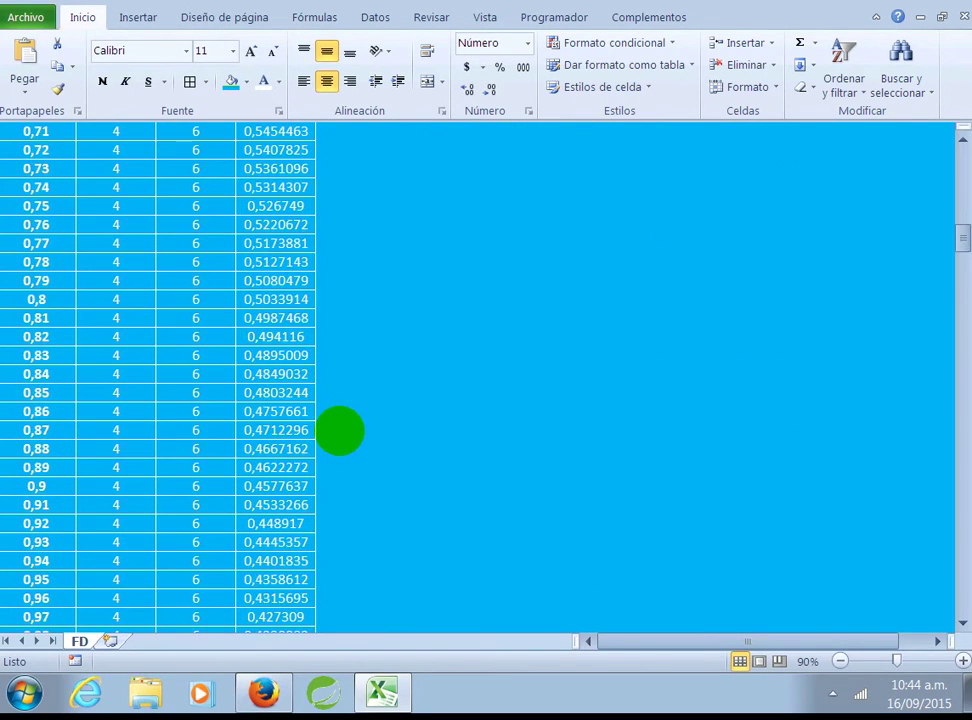
scroll(340, 430, down, 11)
scroll(355, 435, down, 13)
scroll(380, 443, down, 12)
scroll(386, 447, down, 8)
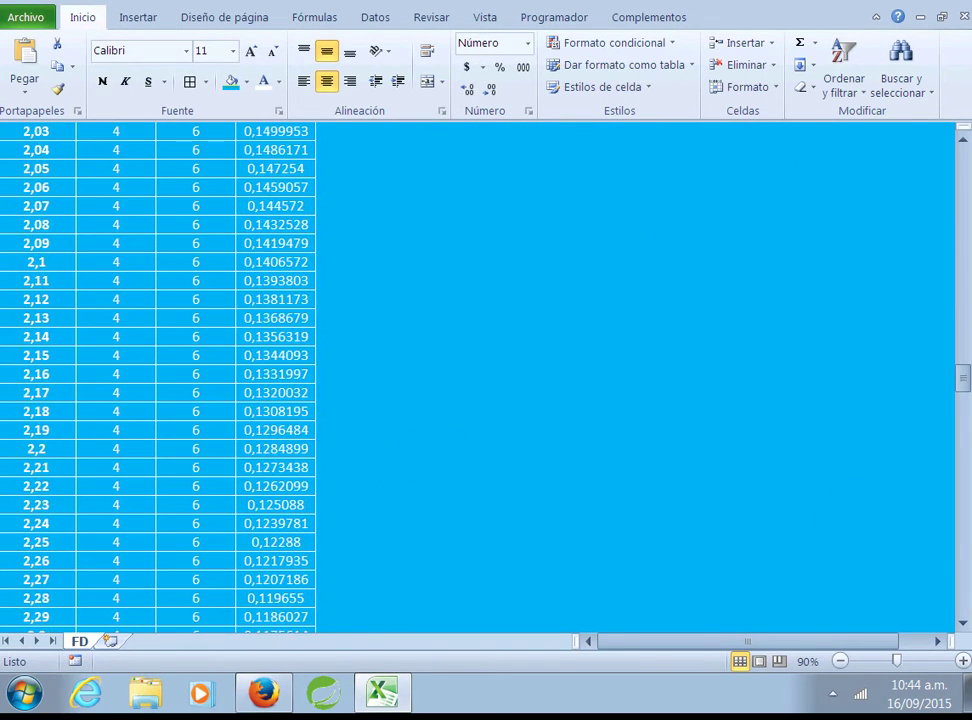
drag(962, 377, 958, 598)
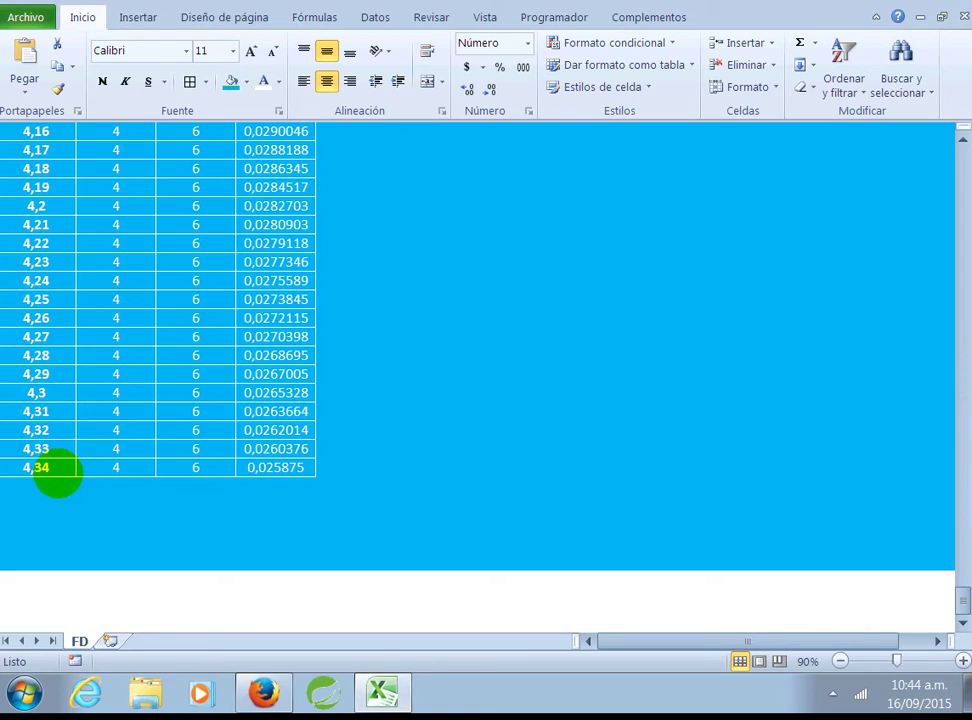
click(38, 474)
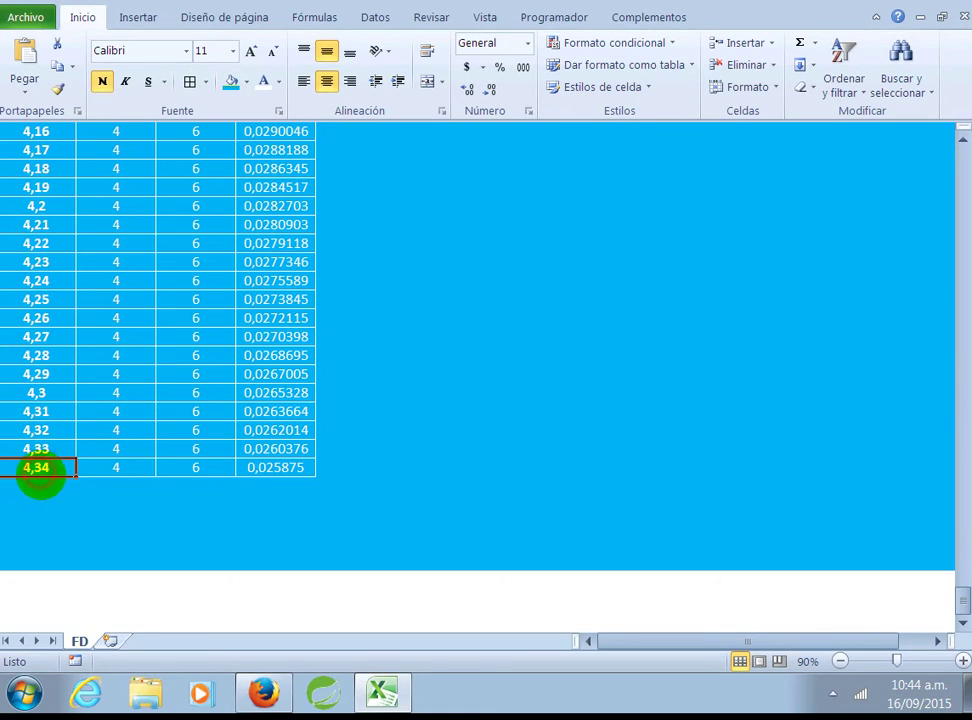
drag(75, 474, 72, 557)
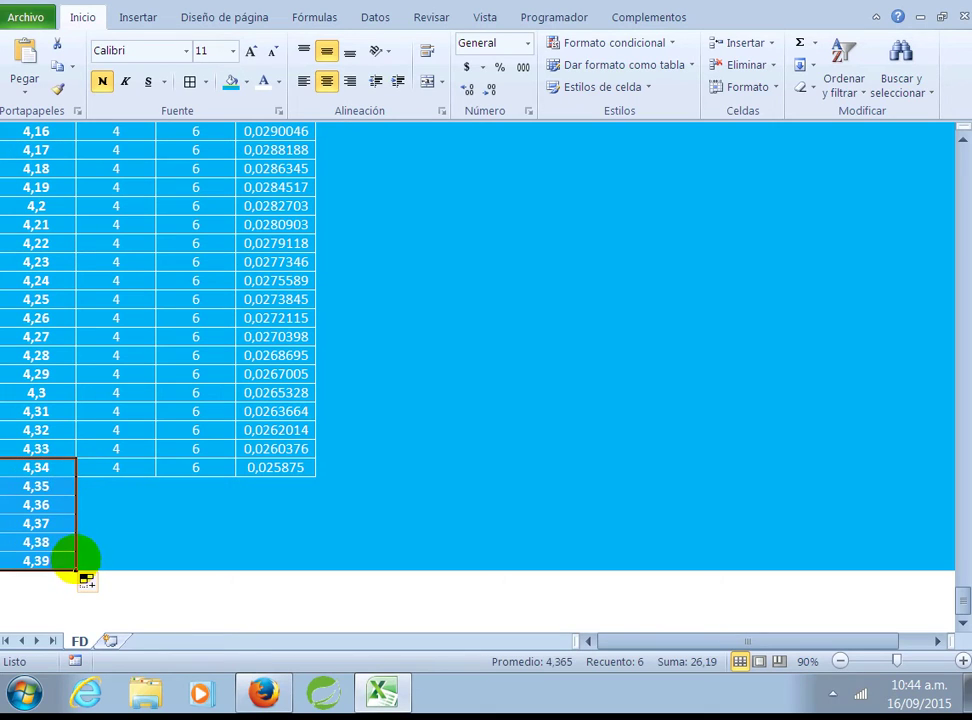
click(113, 468)
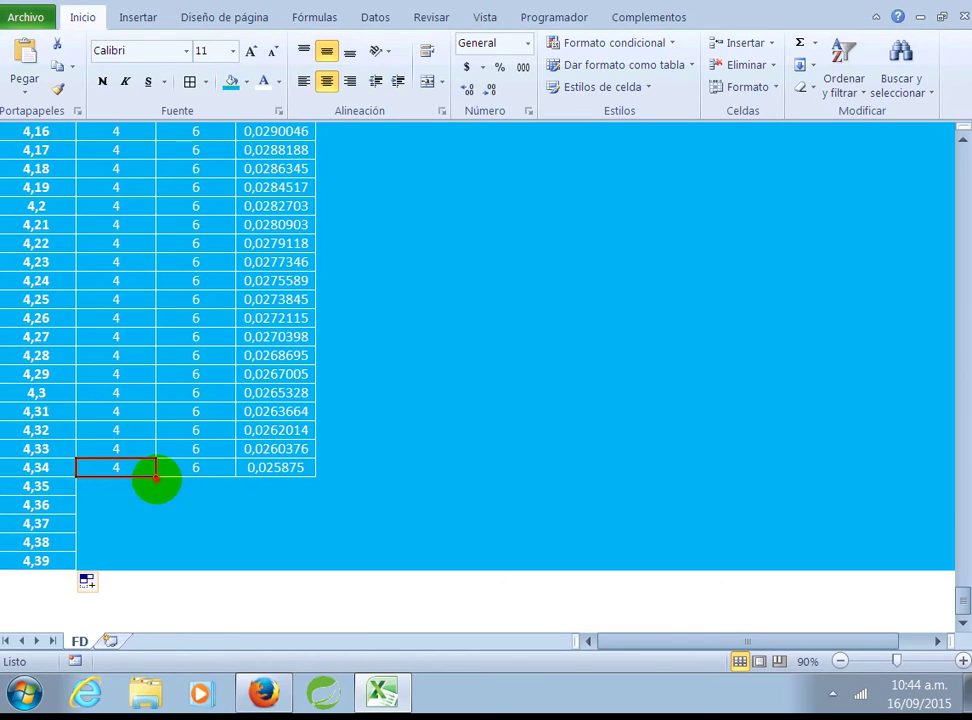
double_click(156, 476)
click(222, 470)
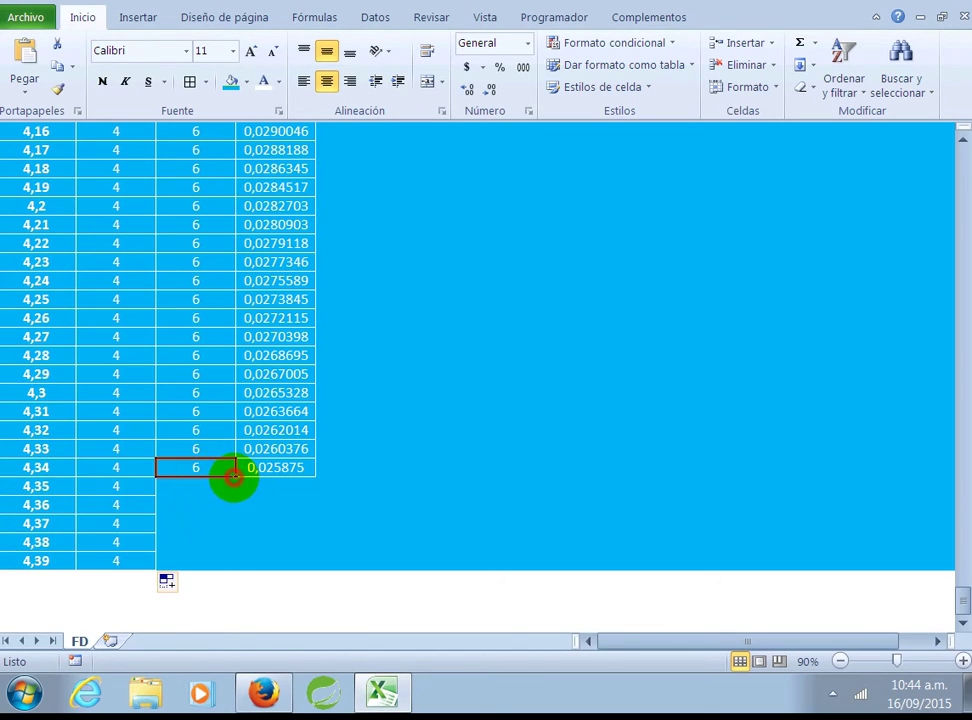
double_click(234, 476)
click(287, 471)
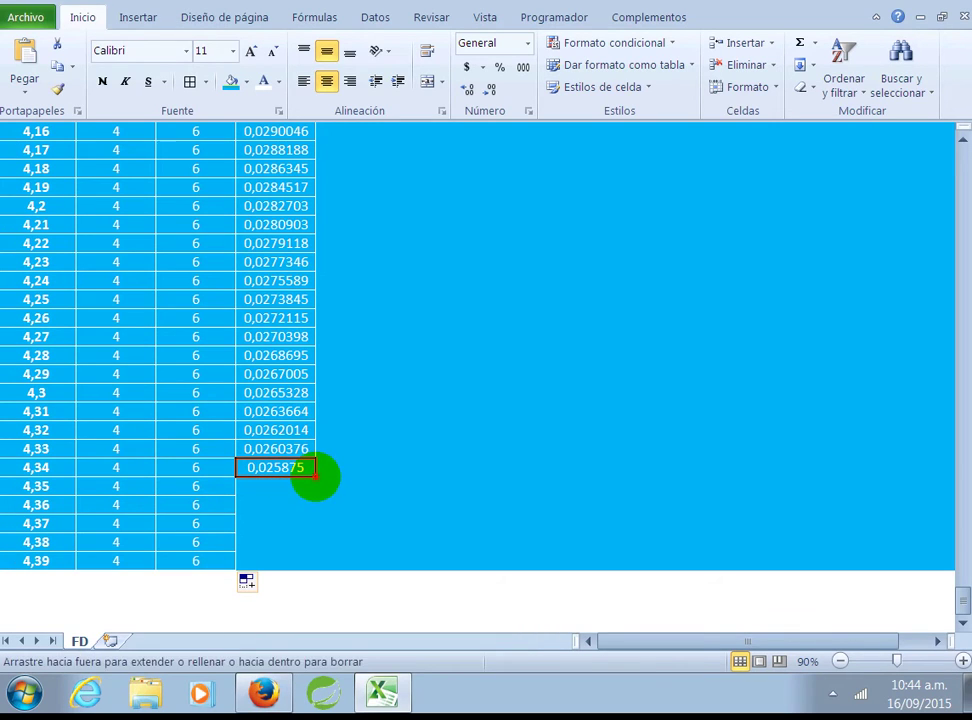
double_click(315, 476)
- Extend X from 4,39 to 4,54 with DF_1 4, DF_2 6 and the P(X) formula
scroll(380, 477, down, 4)
click(26, 357)
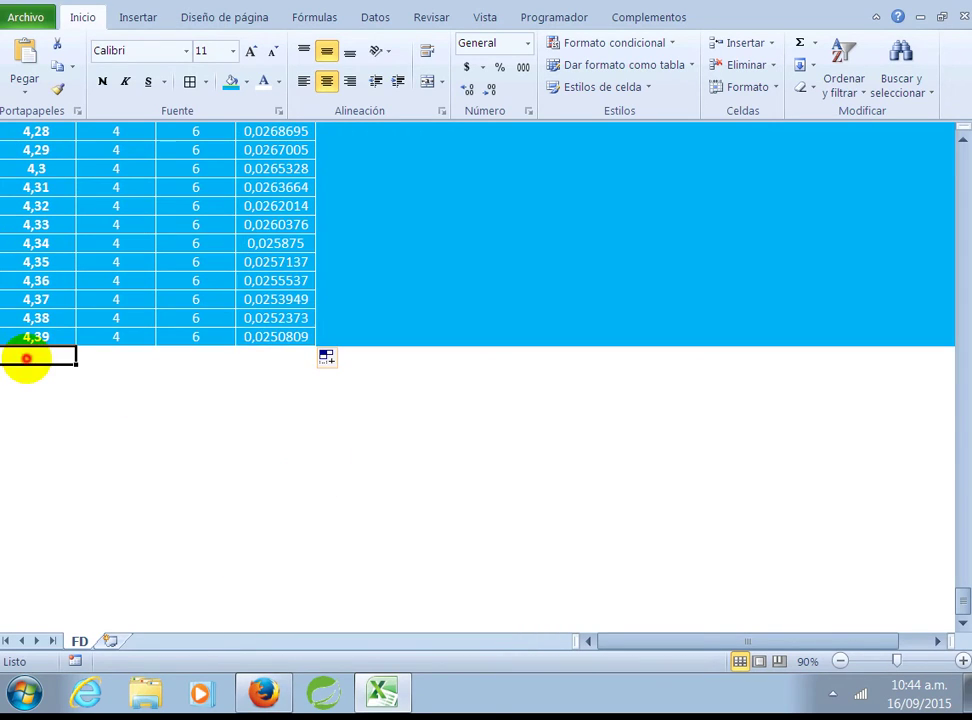
click(38, 337)
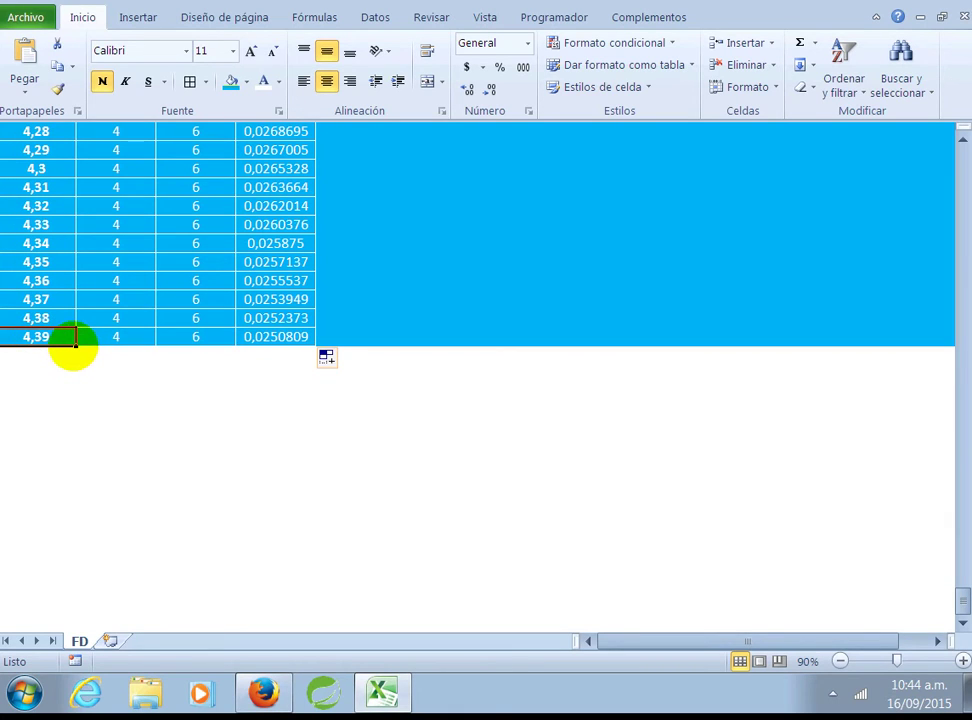
drag(75, 337, 82, 617)
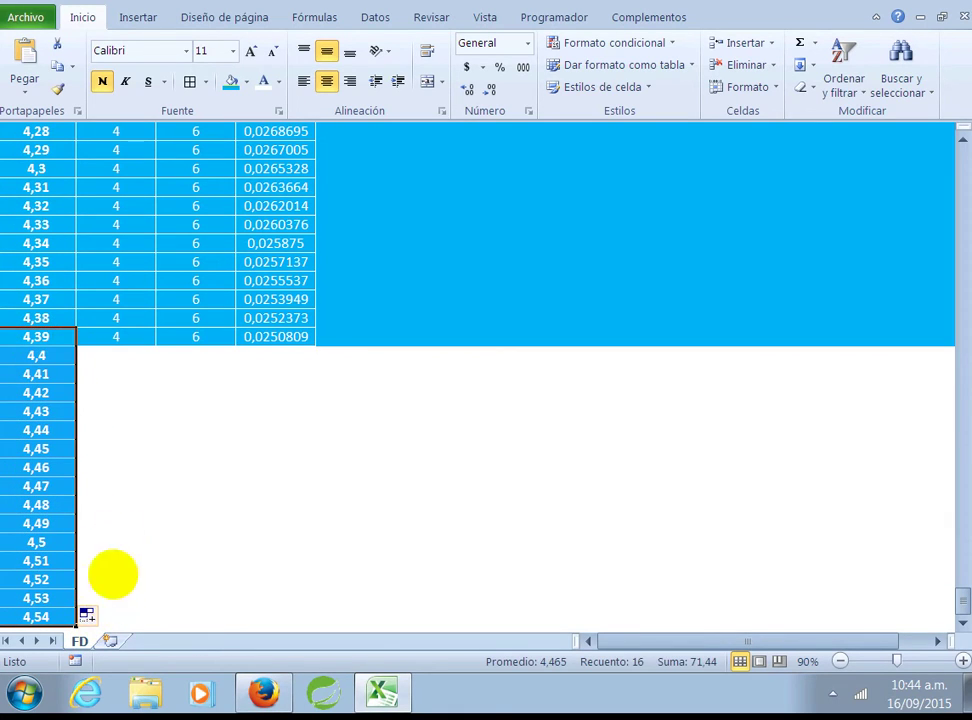
click(119, 336)
double_click(155, 346)
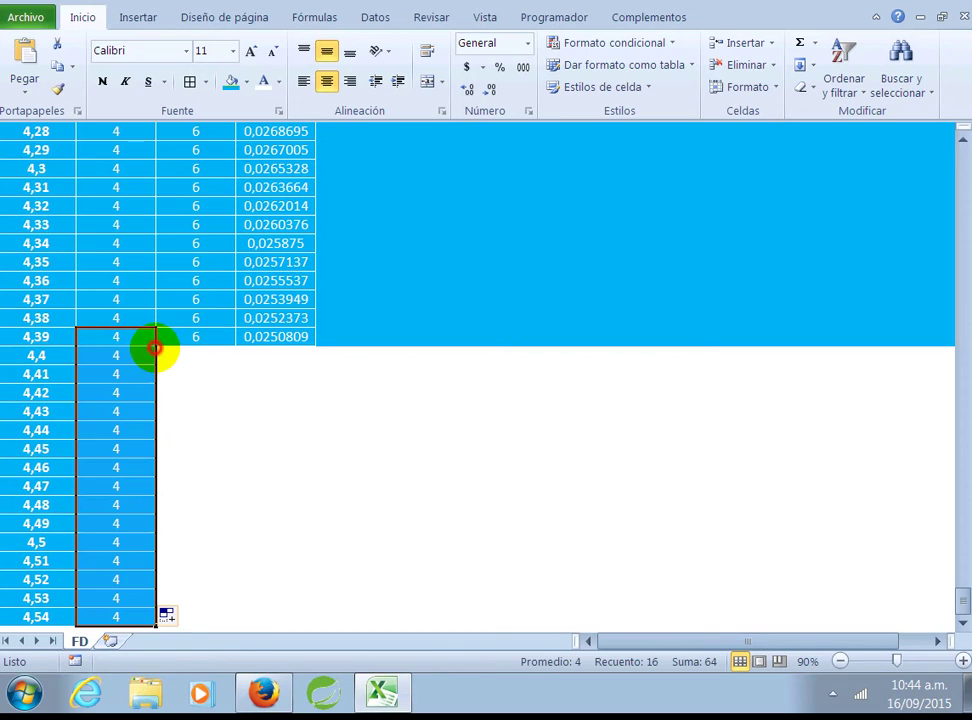
click(195, 336)
double_click(234, 346)
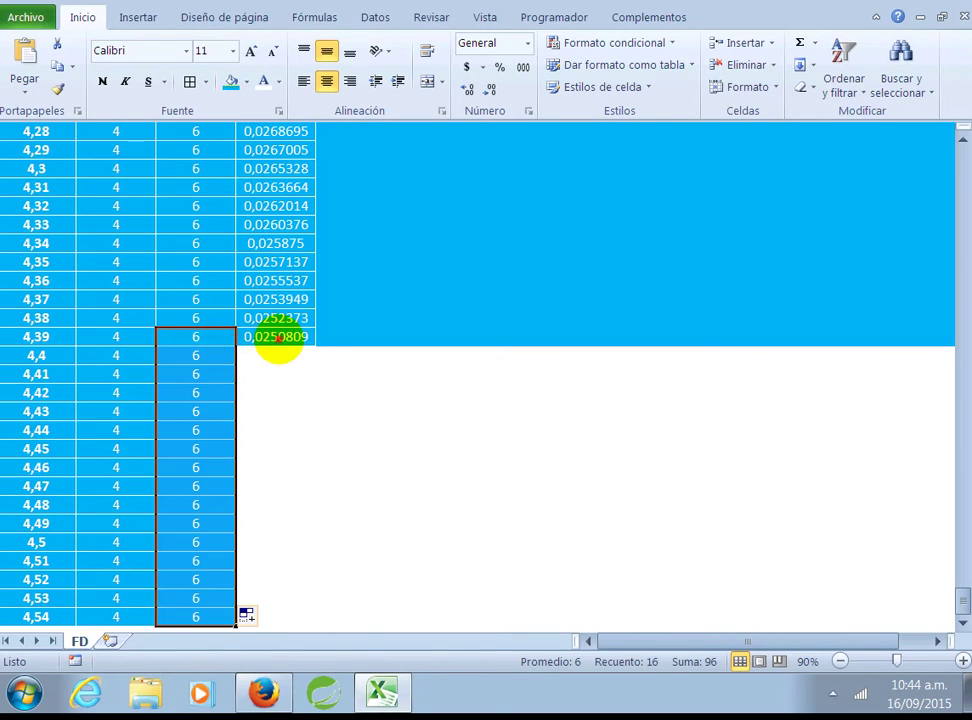
click(279, 337)
double_click(314, 346)
scroll(325, 375, down, 2)
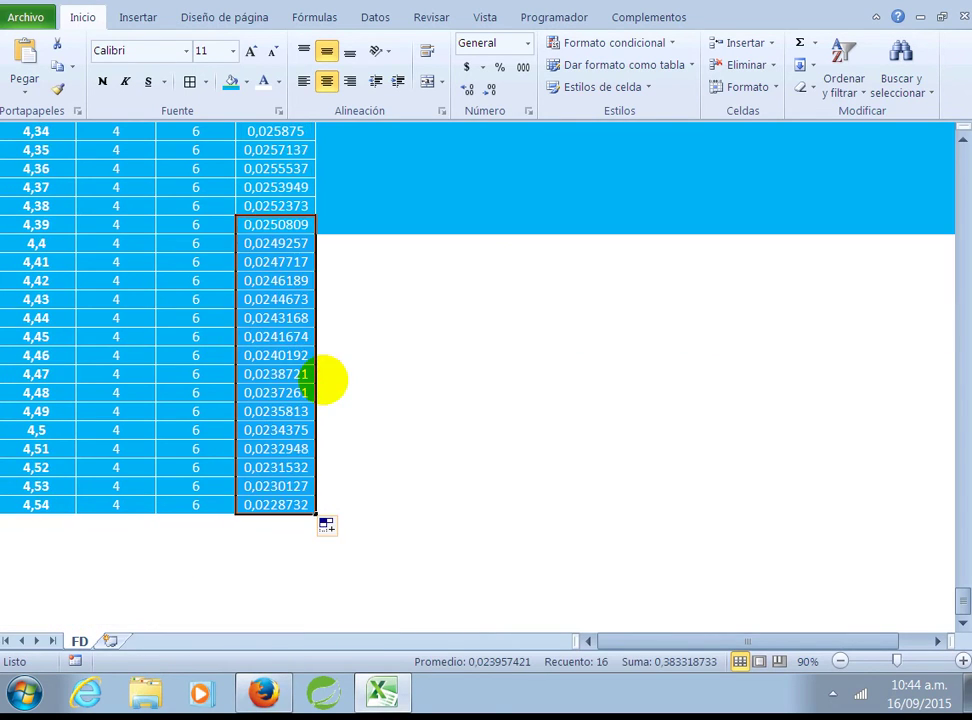
- Select every empty row below X = 4,54 down to the sheet's end
click(40, 526)
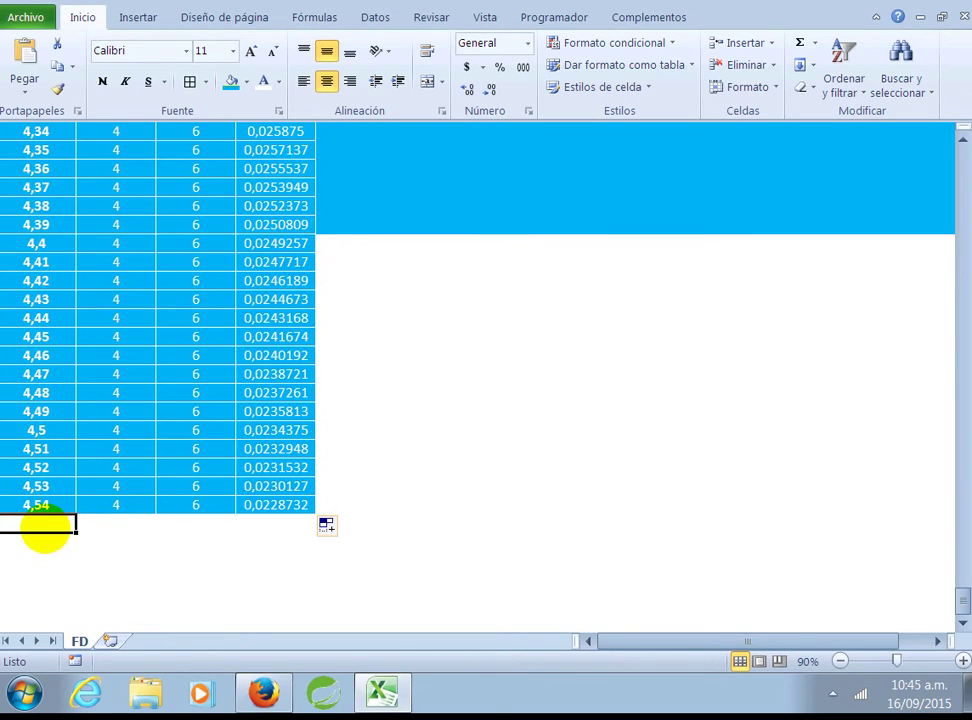
key(ctrl+shift+Down)
key(shift+space)
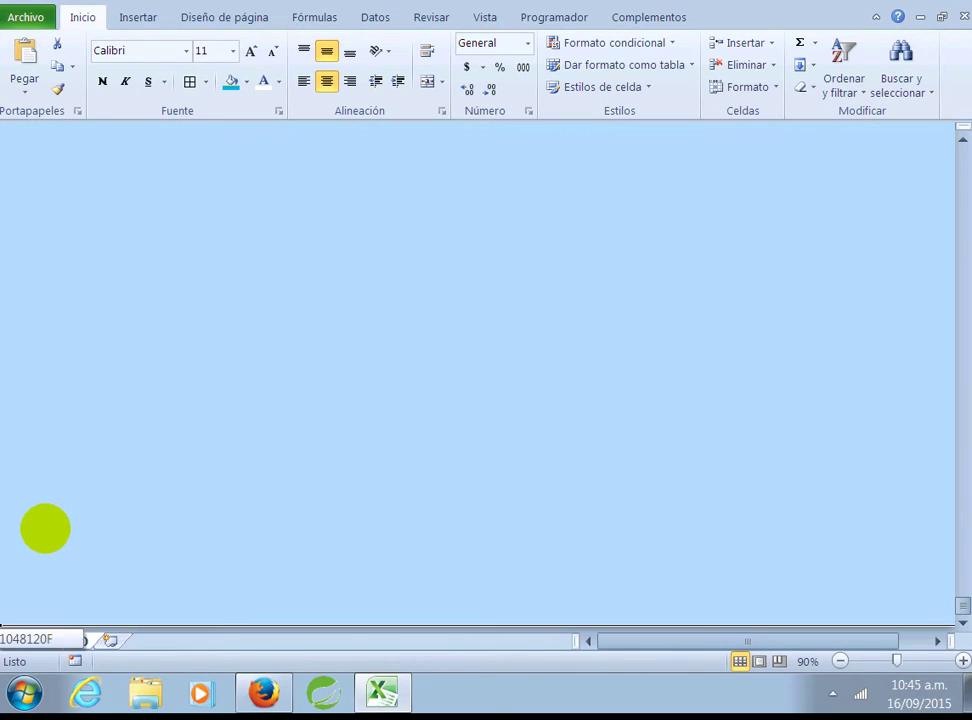
right_click(555, 464)
- Hide the rows below X = 4,54 and fill the blank area beside the new rows blue
click(601, 431)
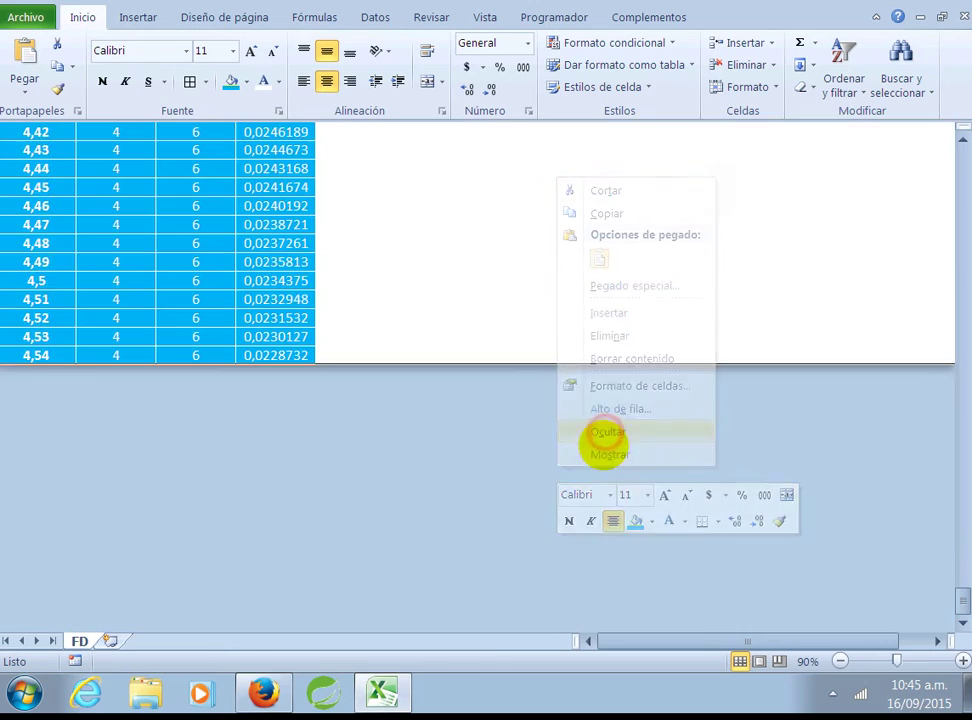
click(364, 318)
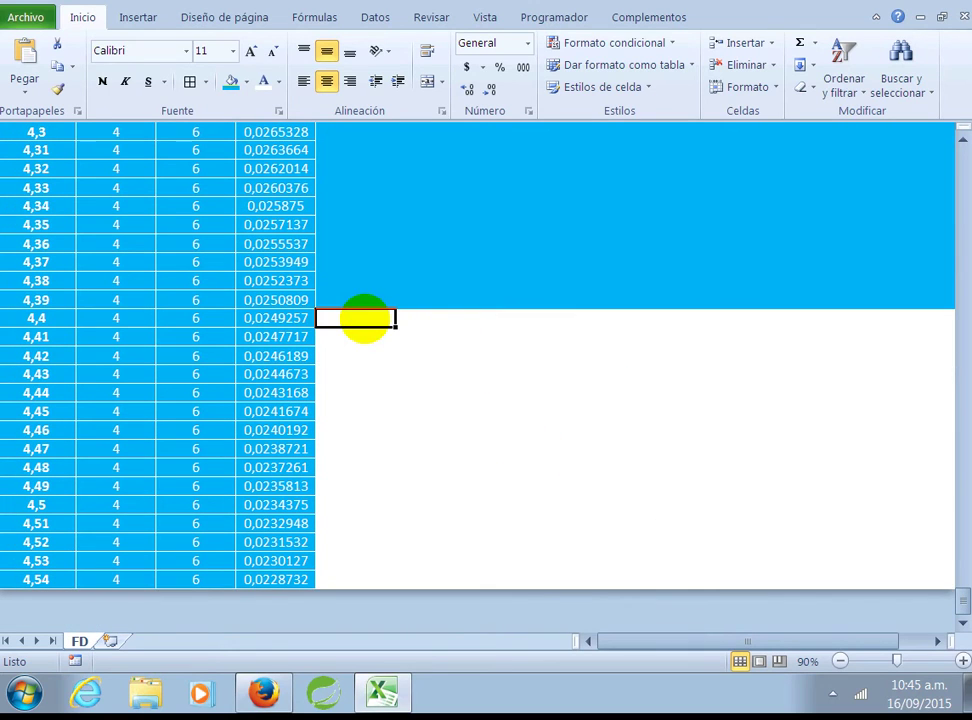
key(ctrl+shift+Right)
key(ctrl+shift+Down)
click(232, 82)
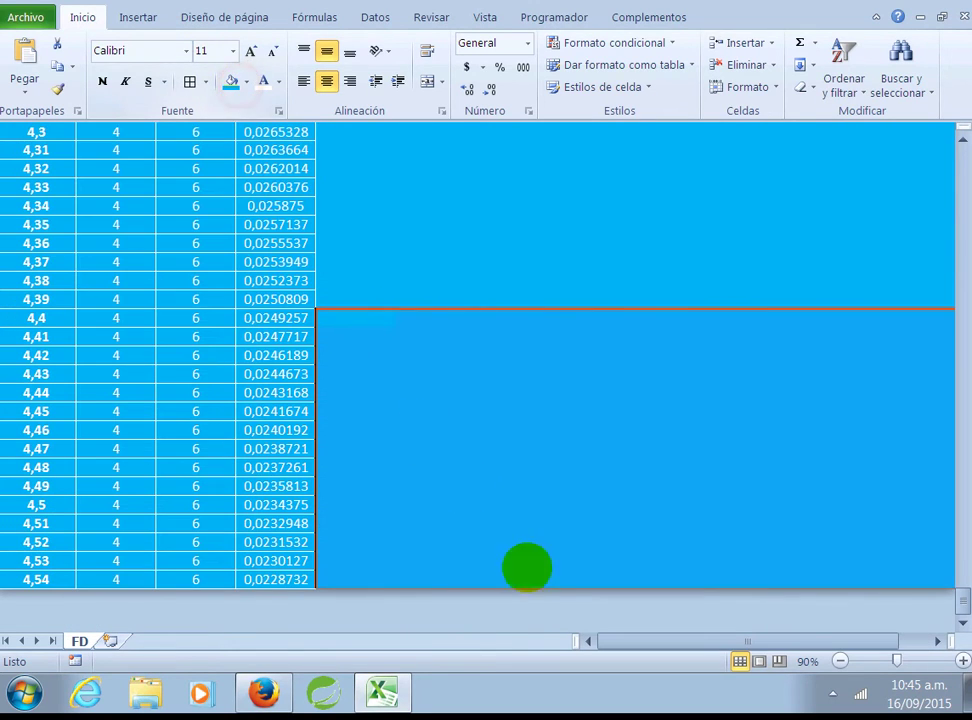
click(456, 410)
scroll(370, 560, up, 4)
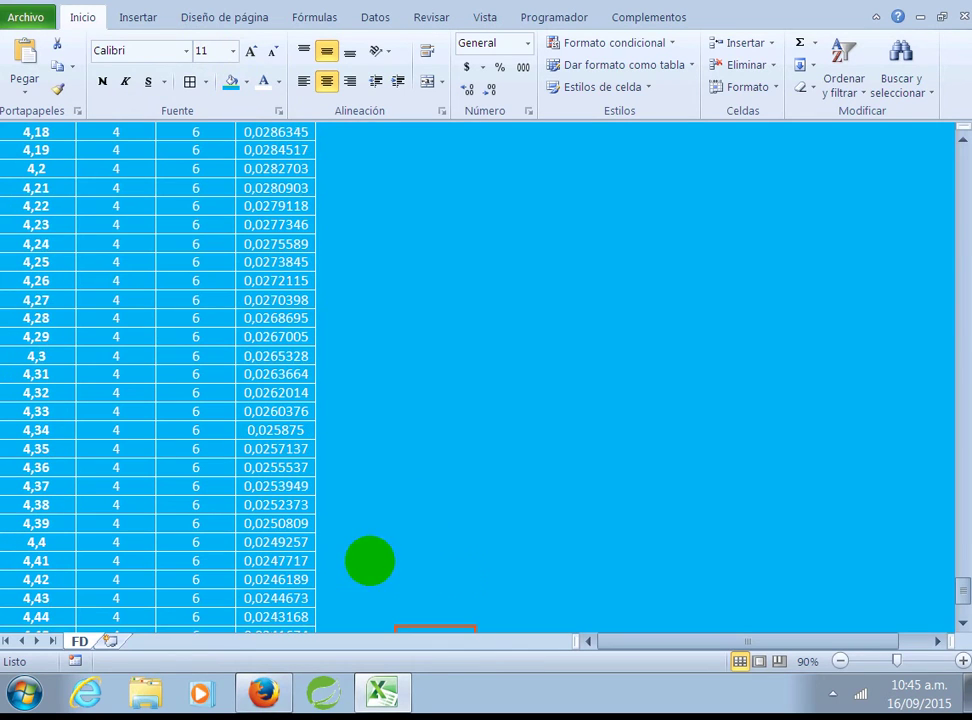
drag(962, 590, 955, 163)
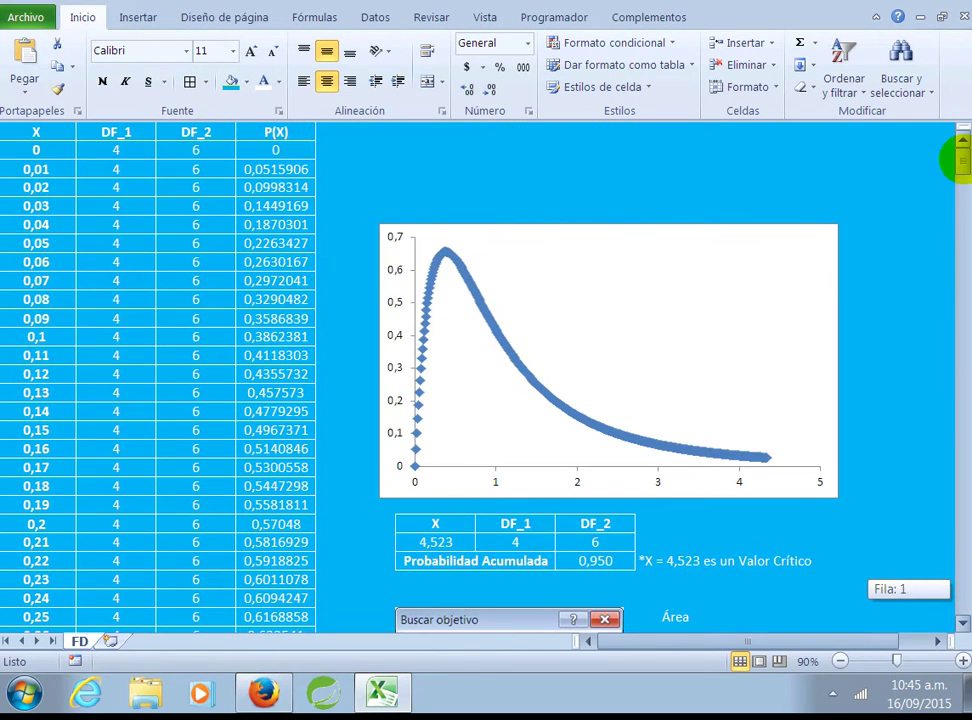
- Start a =SUMA formula in the Área cell over the P(X) column from D2 downward
scroll(951, 354, down, 2)
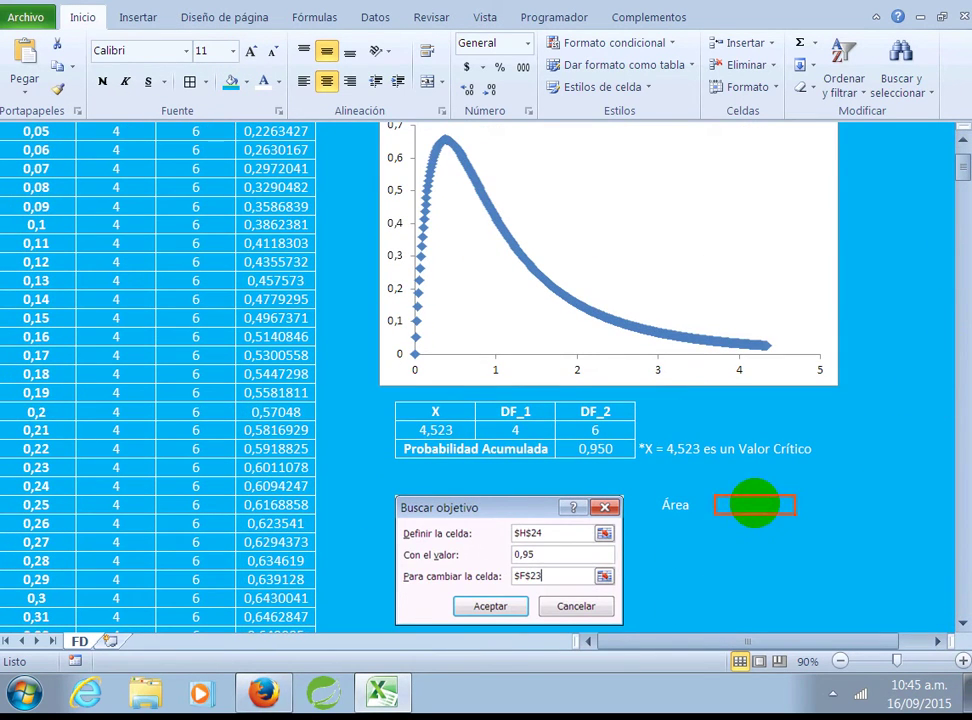
text(=suma)
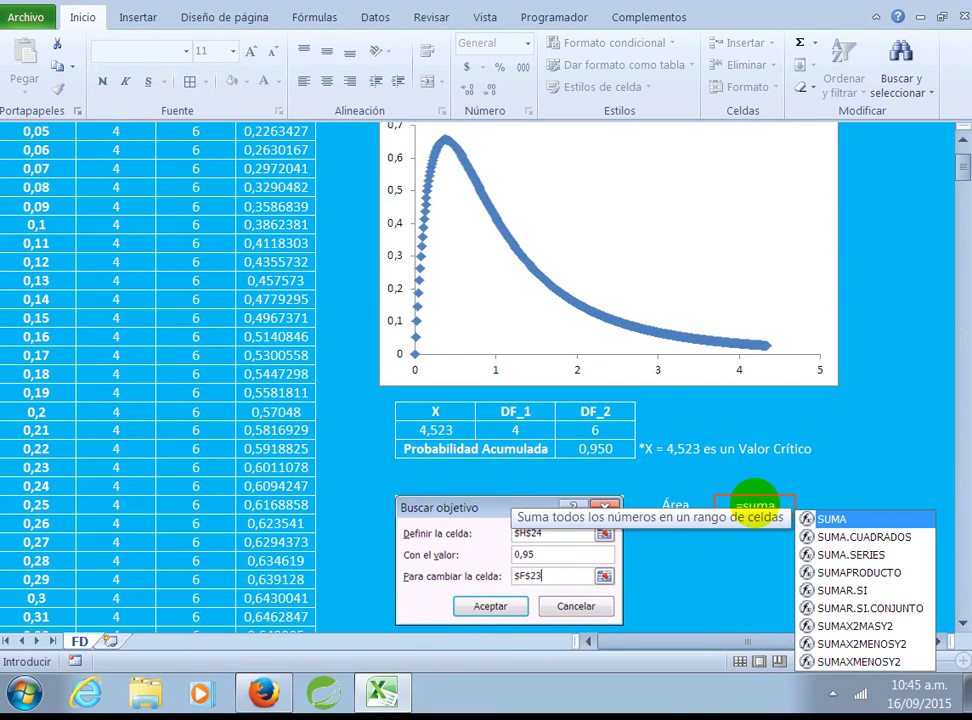
double_click(900, 519)
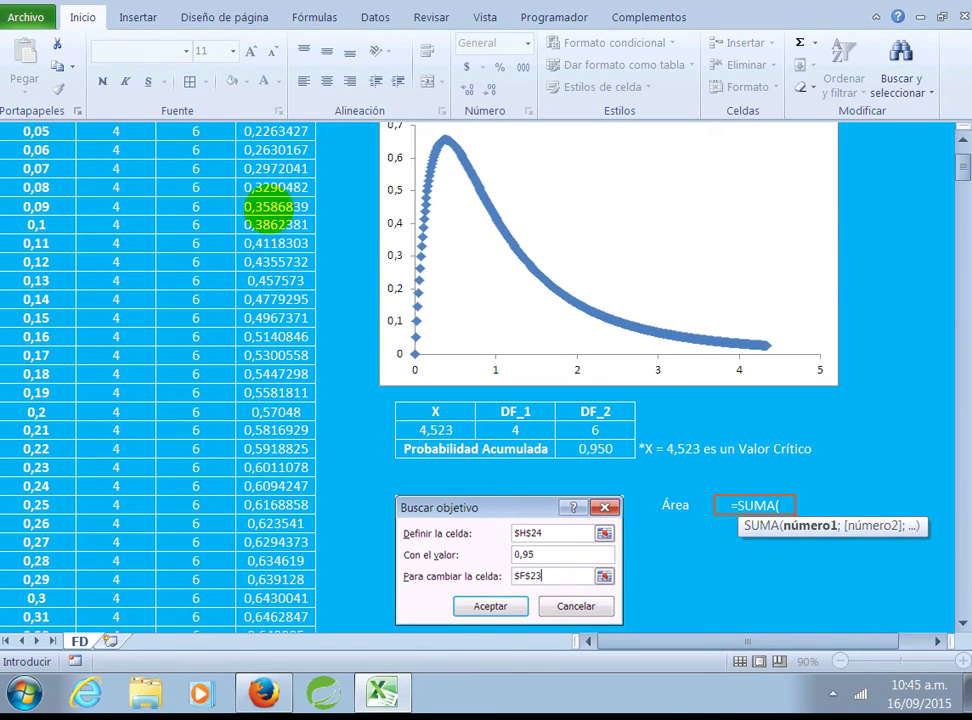
scroll(347, 347, up, 2)
click(276, 150)
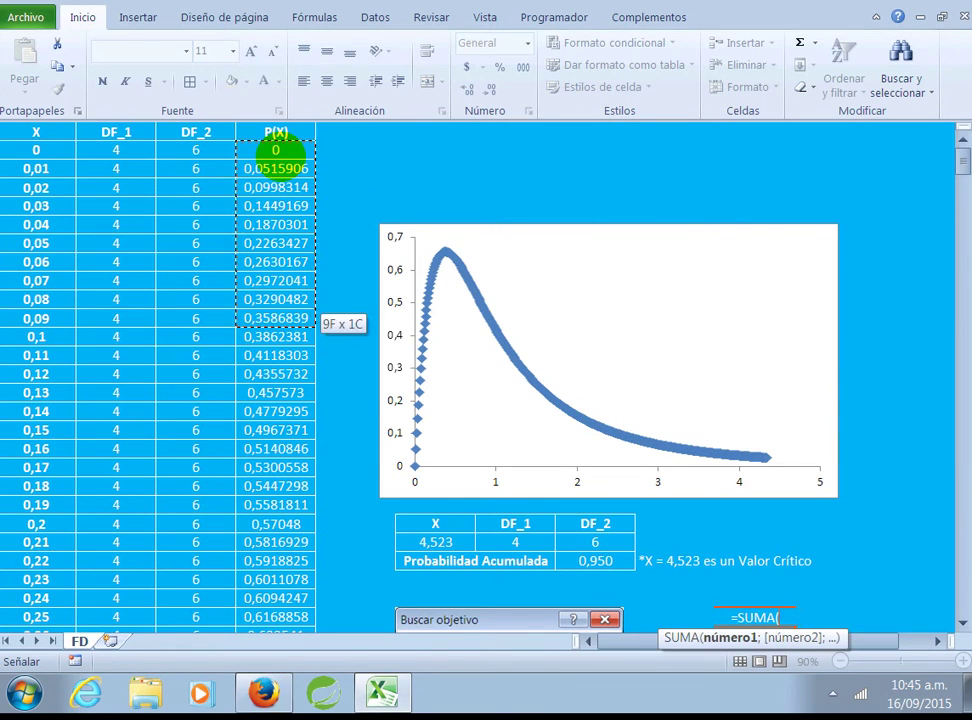
drag(276, 150, 285, 630)
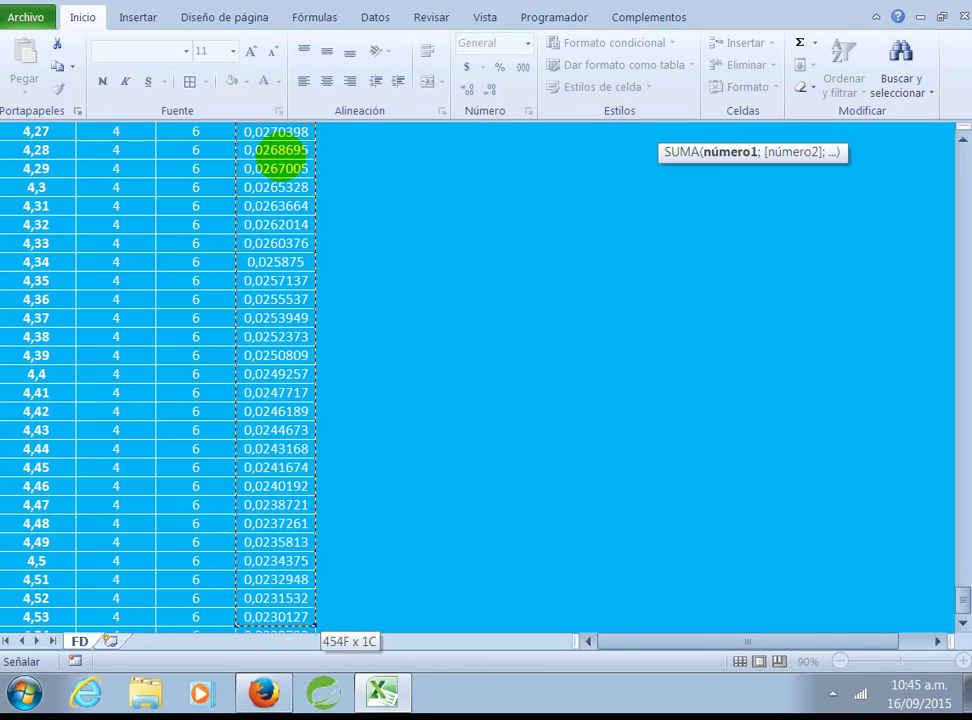
drag(316, 632, 316, 613)
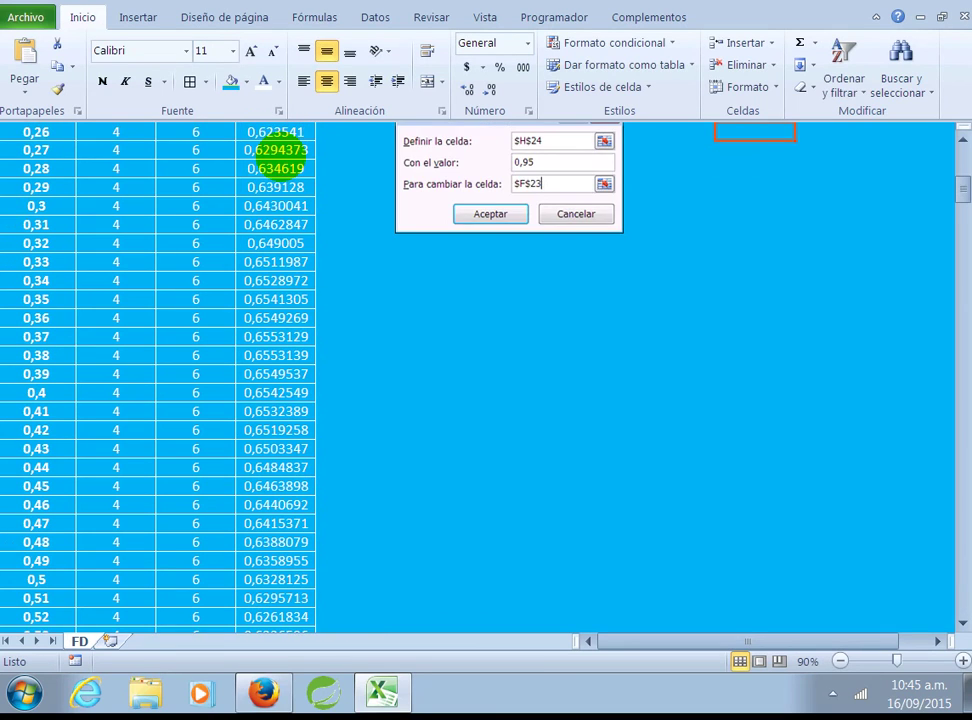
- Commit the Área formula =SUMA(D2:D454), showing 94,975586
scroll(476, 254, up, 1)
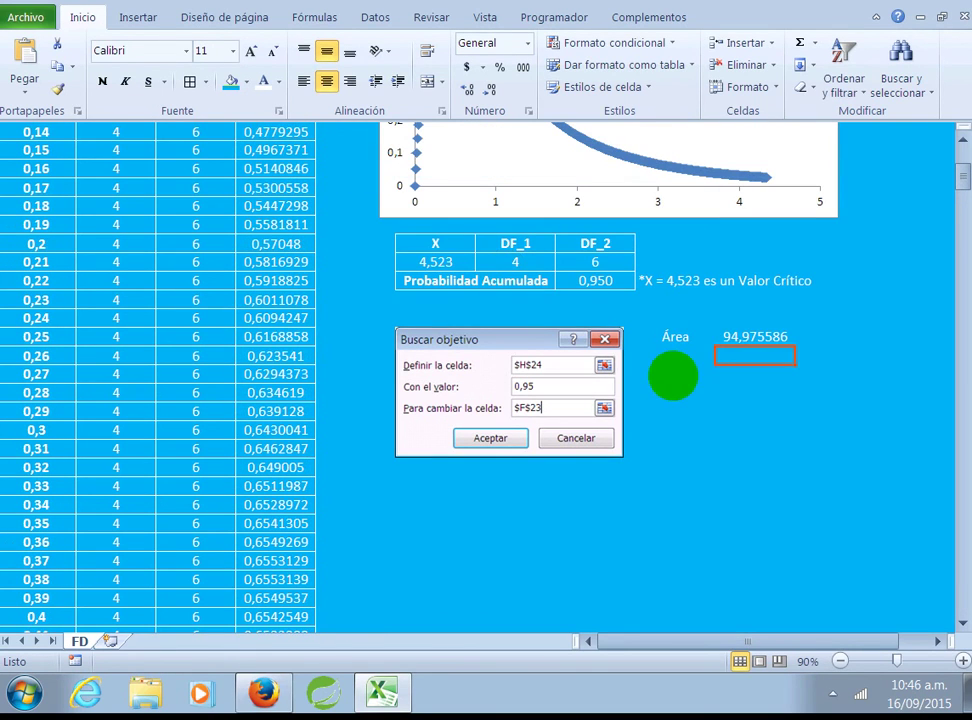
scroll(820, 438, up, 2)
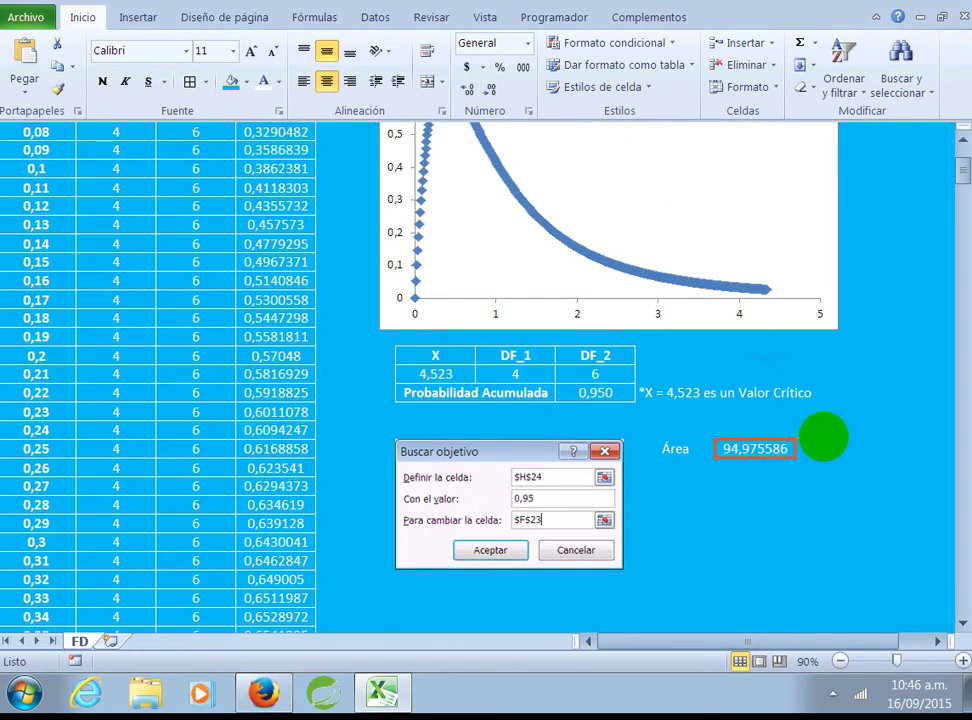
scroll(820, 438, up, 2)
scroll(822, 437, up, 1)
scroll(822, 437, down, 2)
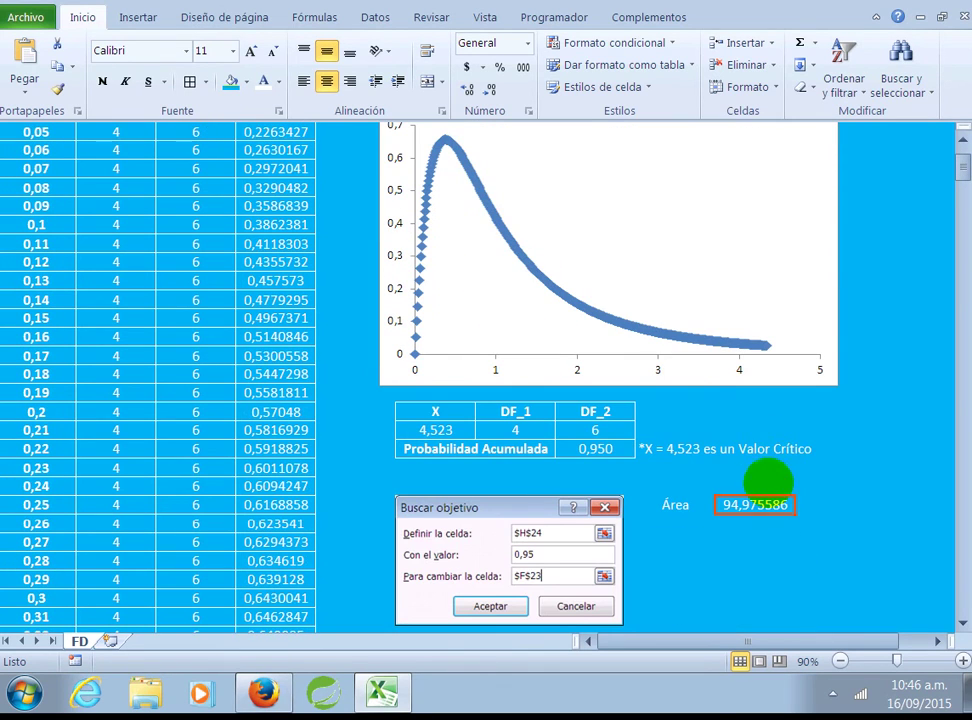
double_click(757, 505)
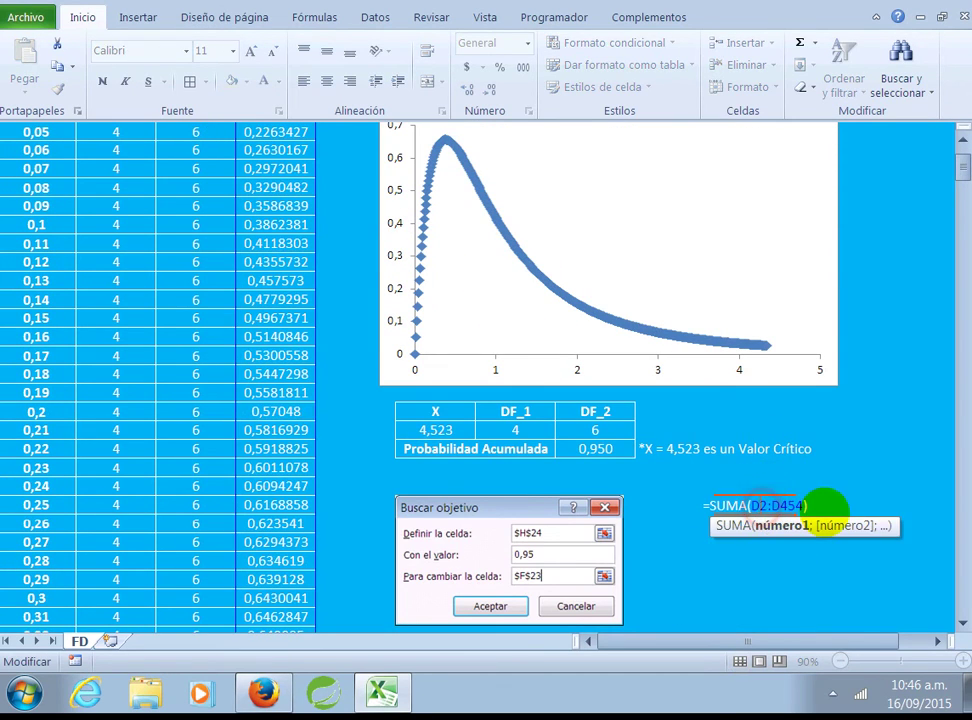
scroll(824, 514, up, 2)
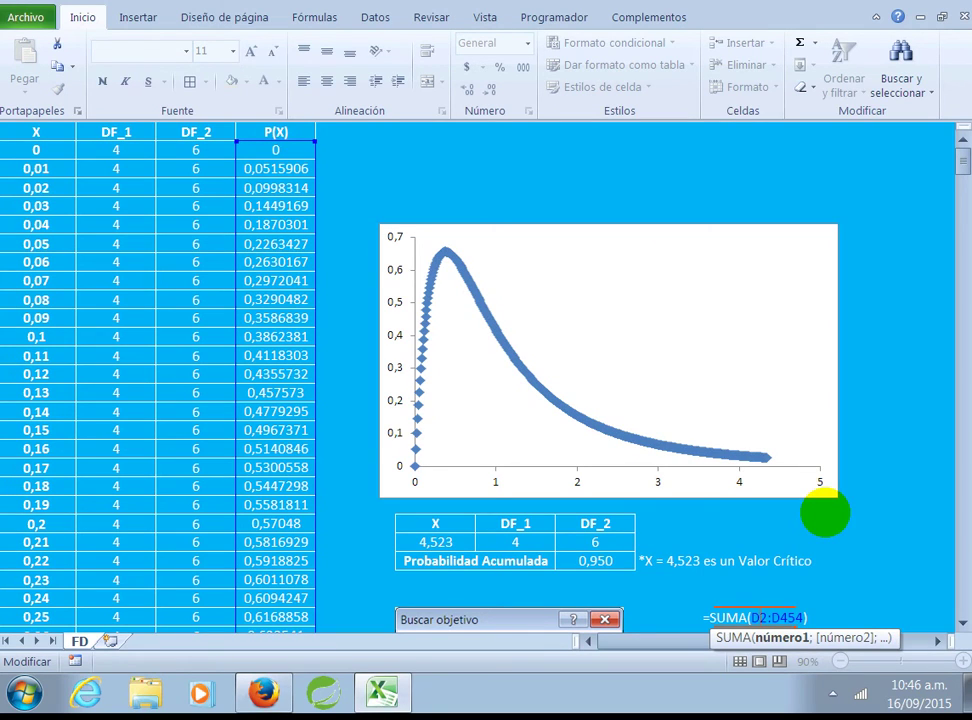
click(796, 477)
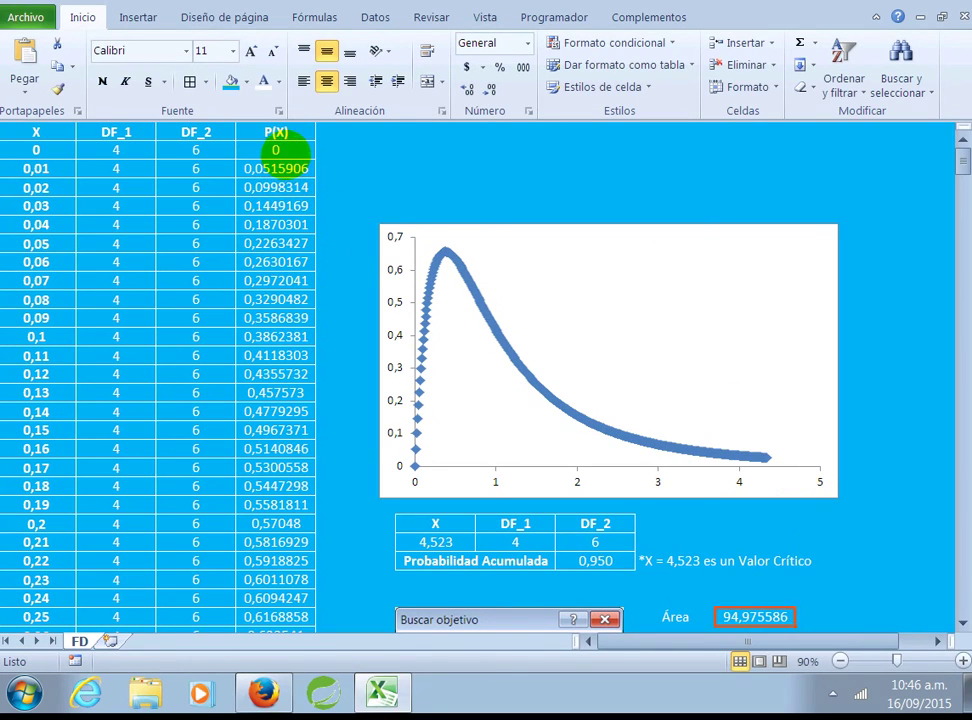
- Check D2's DISTR.F.N formula without changing it, then restore the full Goal Seek settings
click(278, 150)
double_click(278, 150)
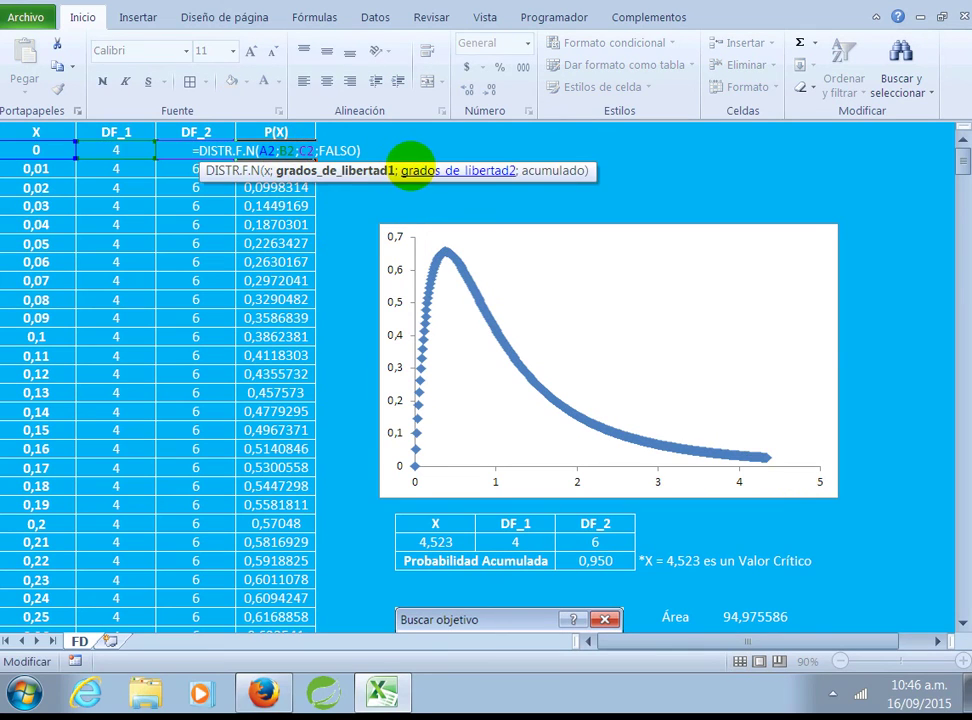
key(Escape)
scroll(686, 405, down, 2)
key(Return)
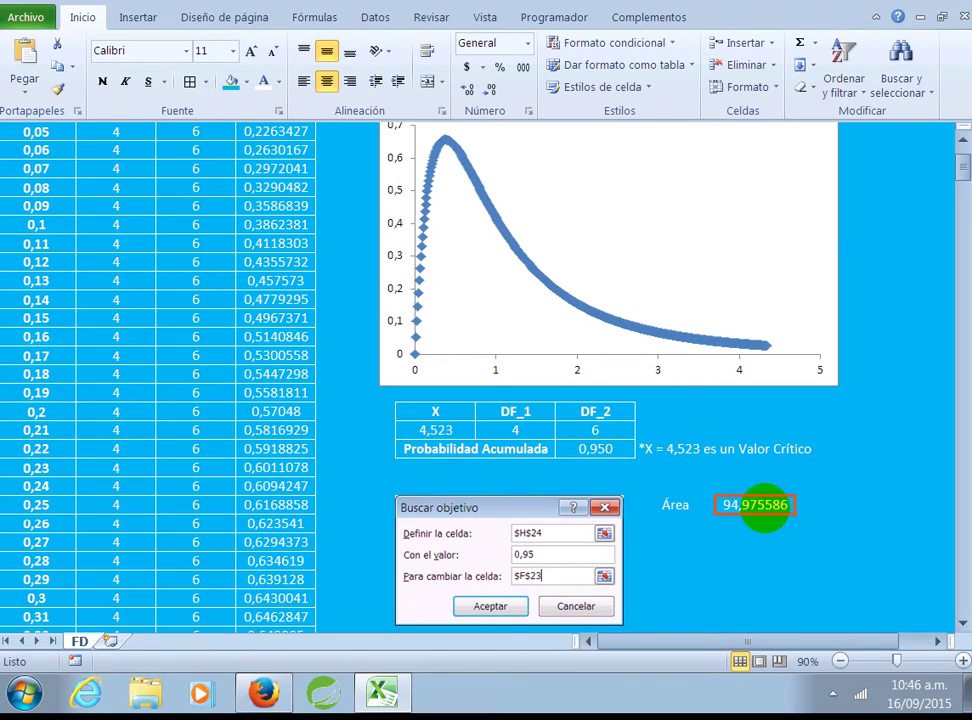
- Change the Área formula to =(SUMA(D2:D454)/100) so it shows 0,9497559
double_click(762, 505)
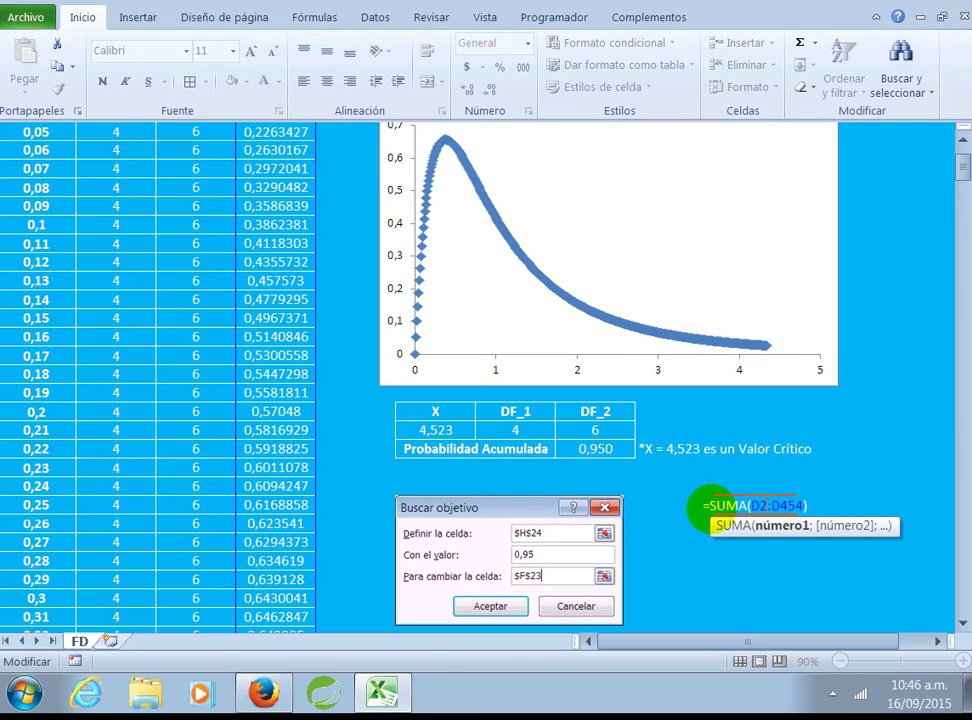
text(()
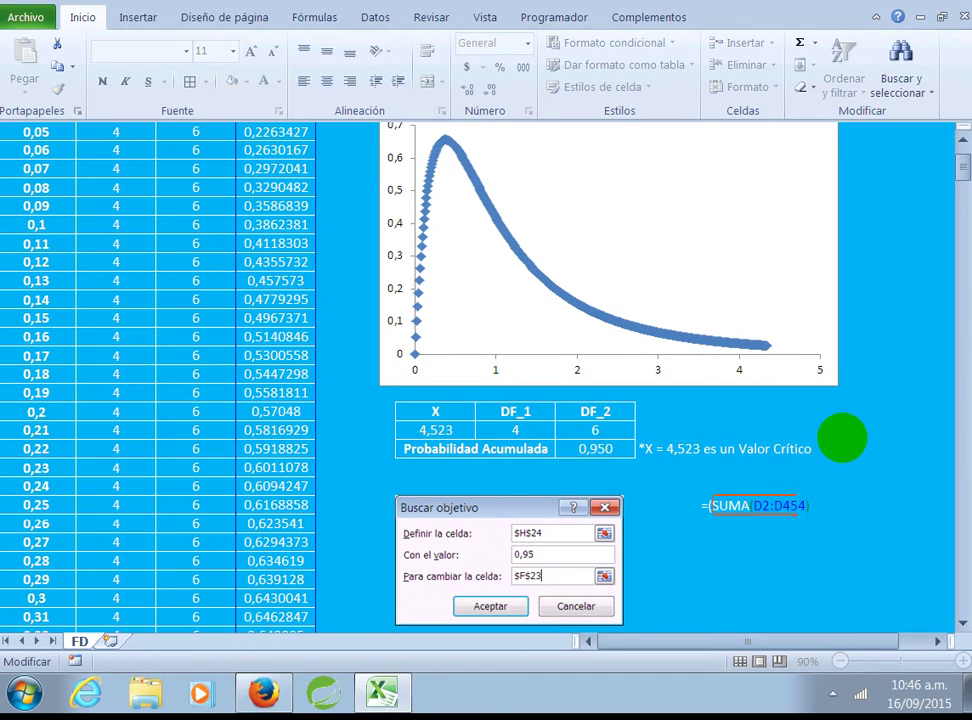
click(816, 505)
text())
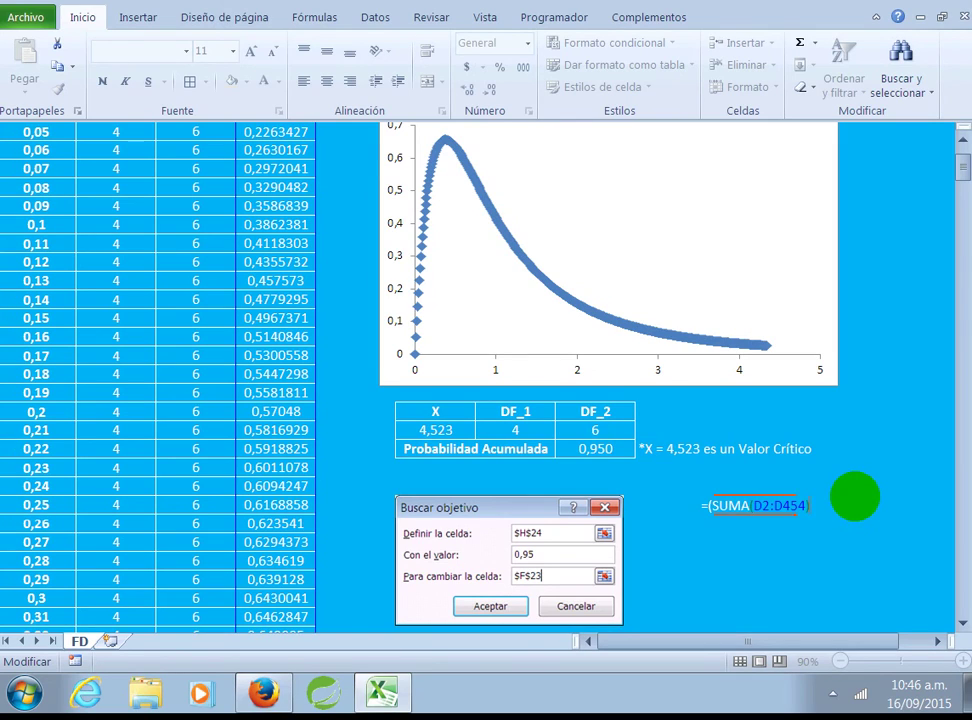
text(/100)
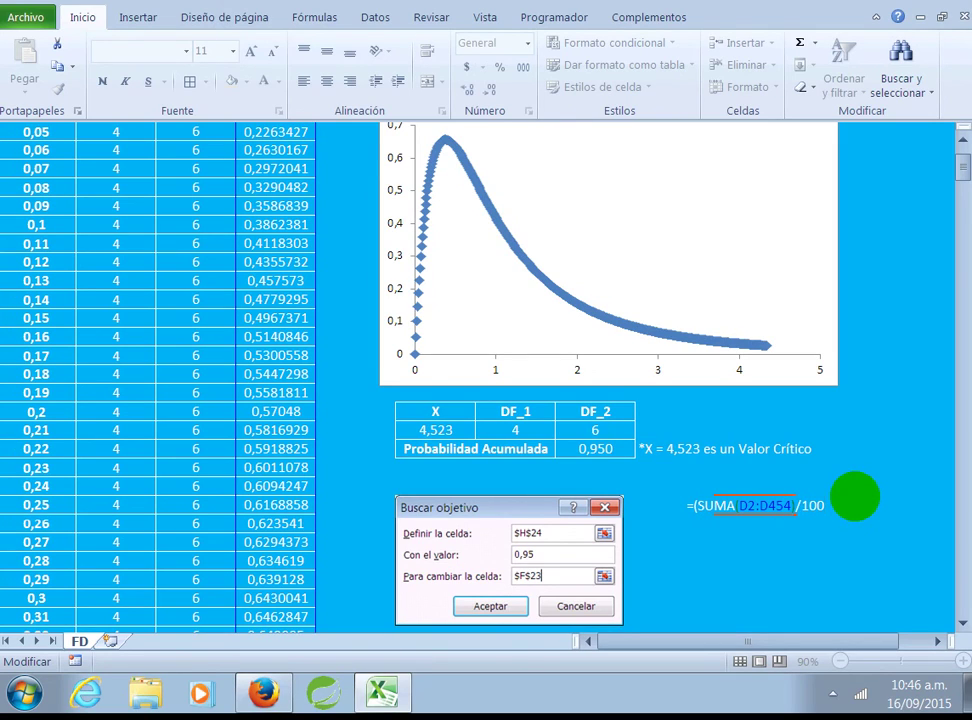
text())
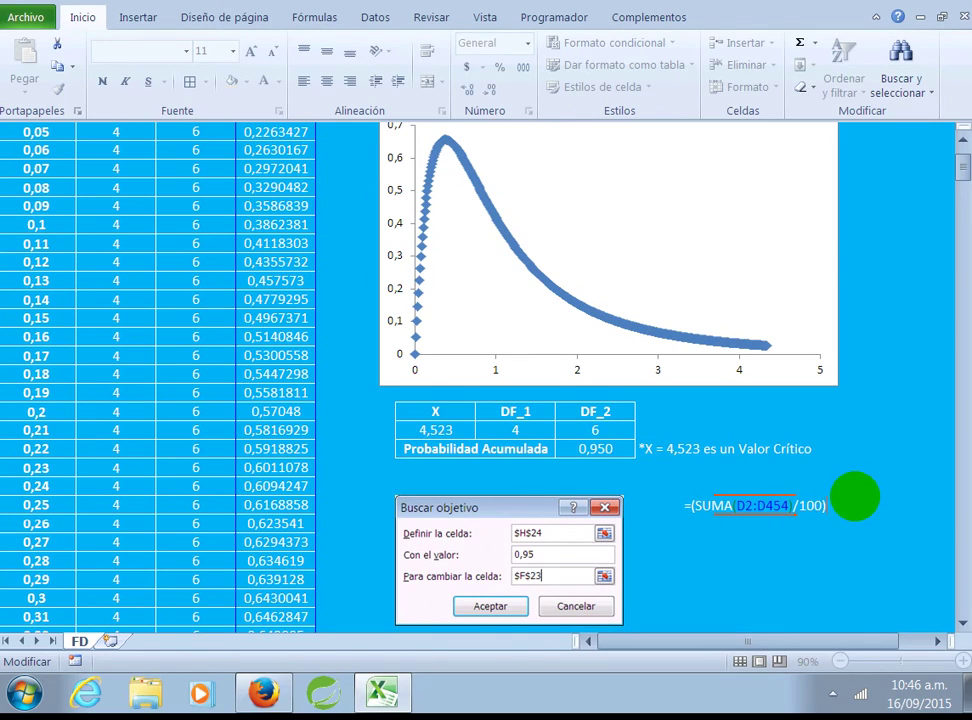
key(Return)
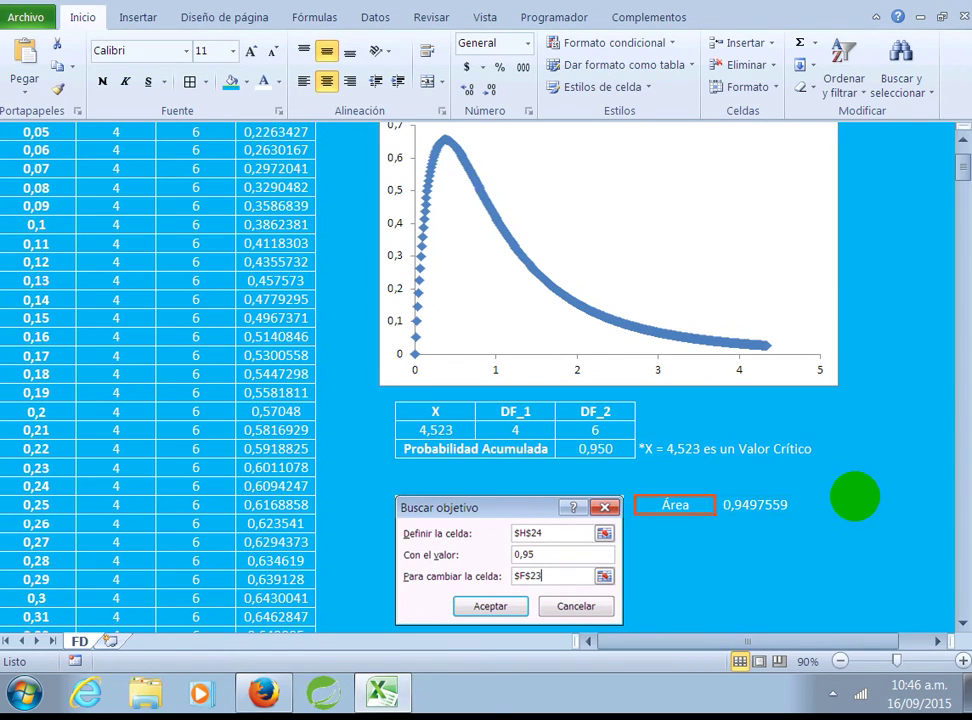
drag(755, 505, 677, 505)
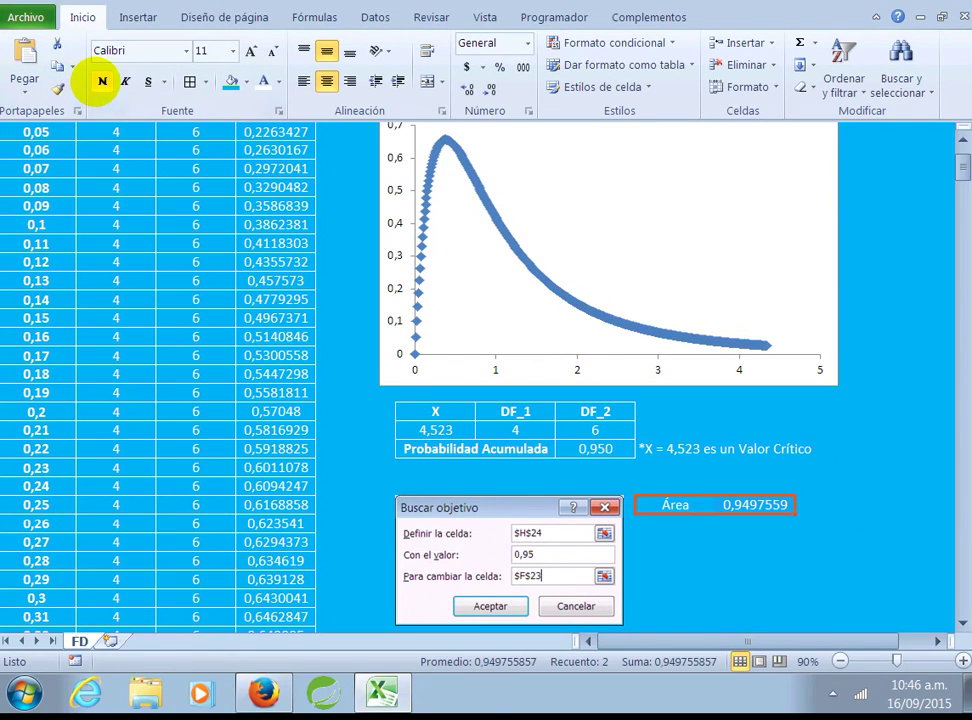
- Bold the Área label and value, and format the value as Número with 3 decimals (0,950)
click(102, 81)
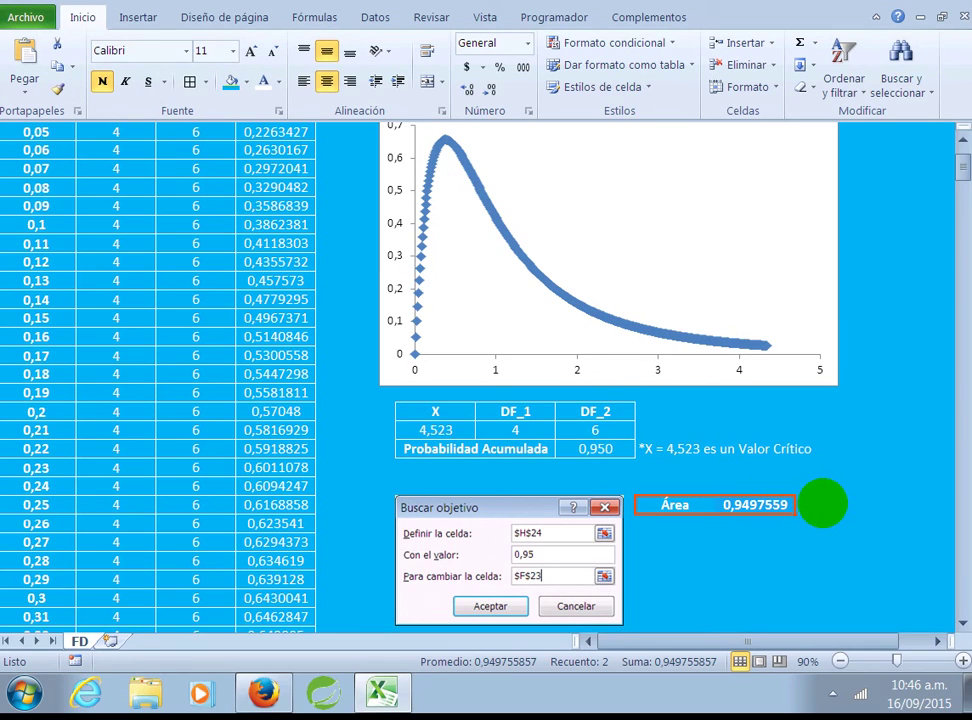
right_click(760, 510)
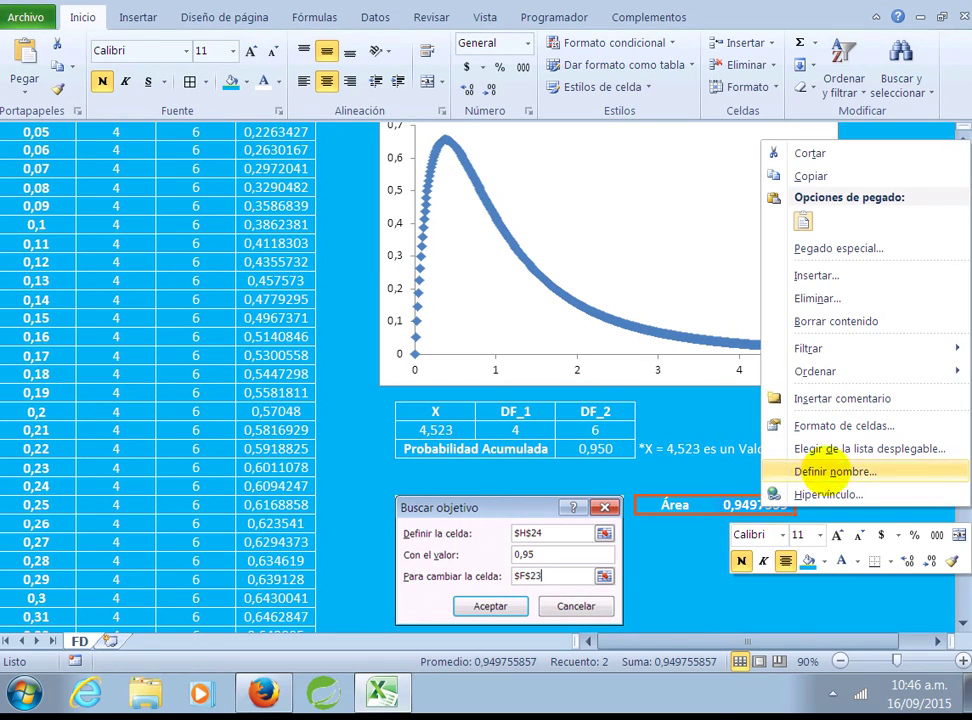
click(843, 426)
click(440, 281)
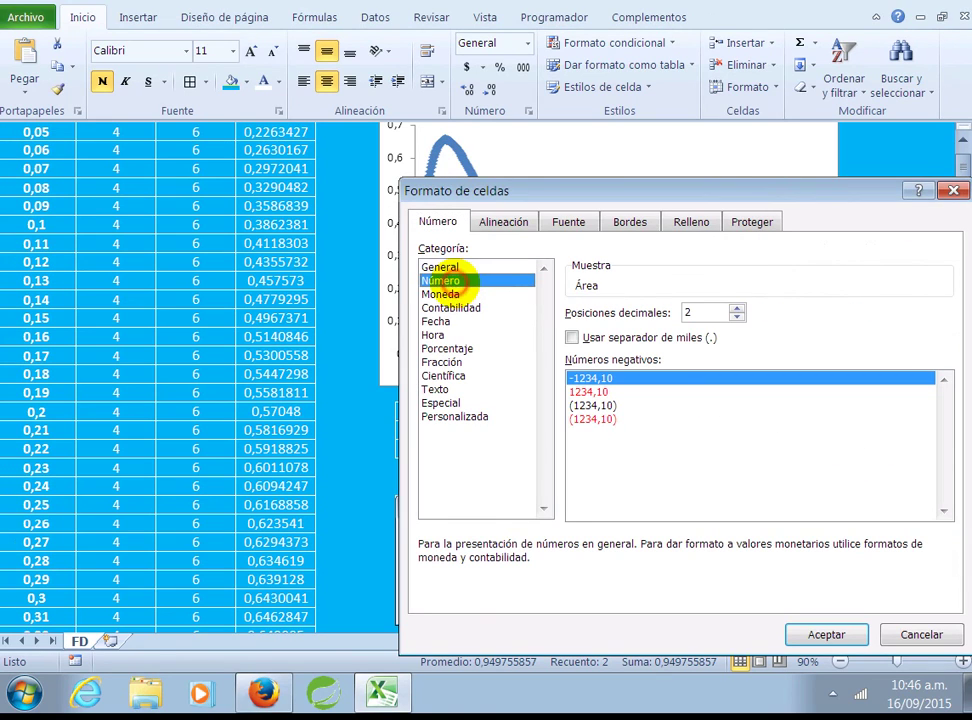
click(736, 308)
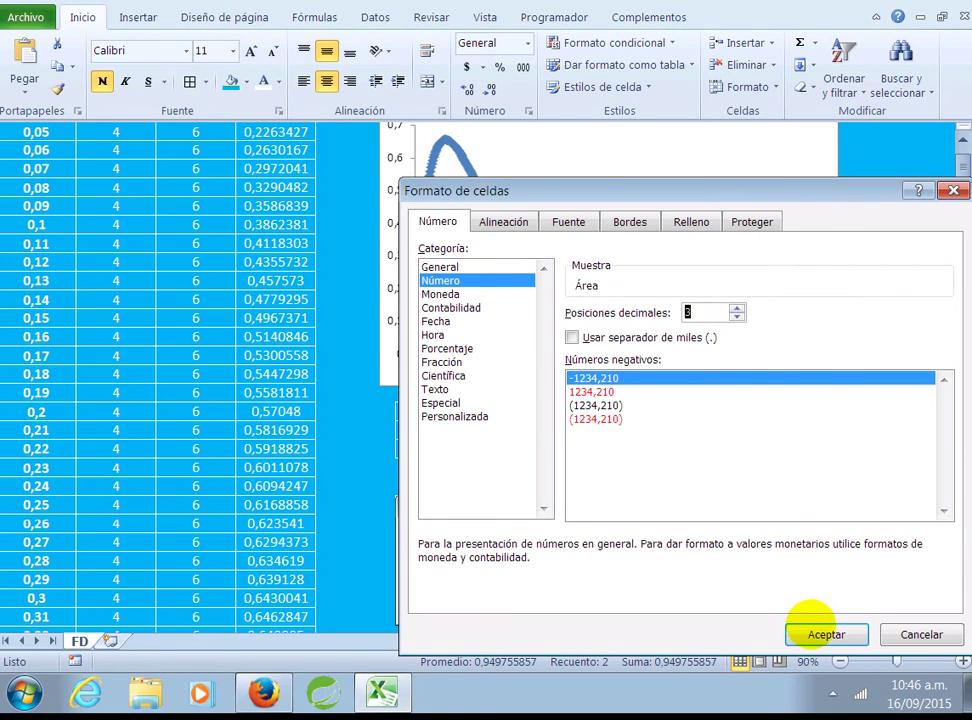
click(818, 634)
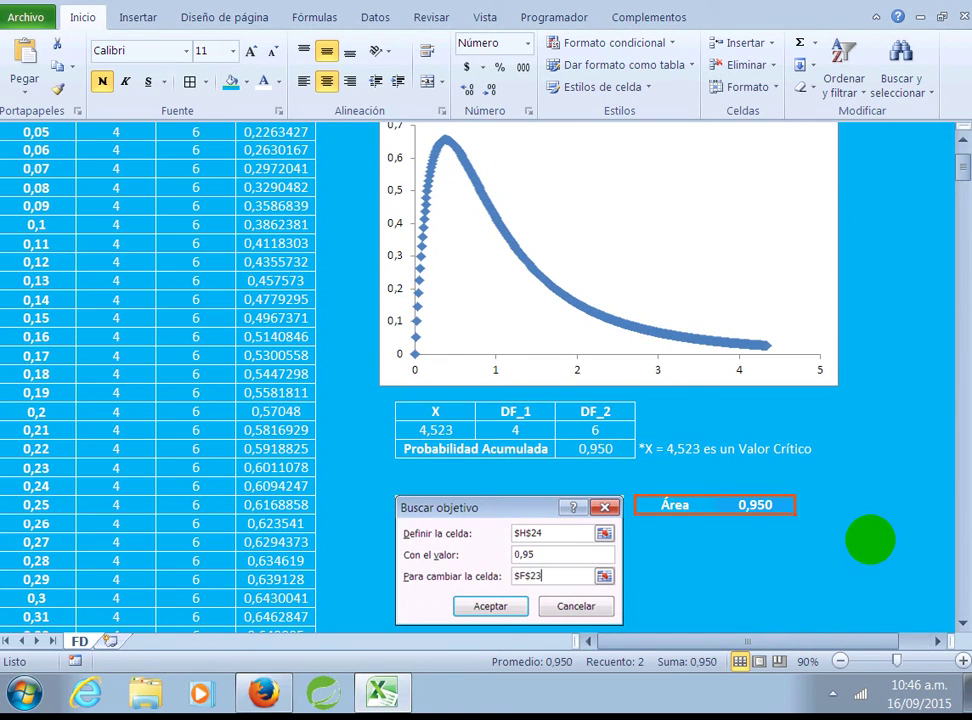
click(595, 449)
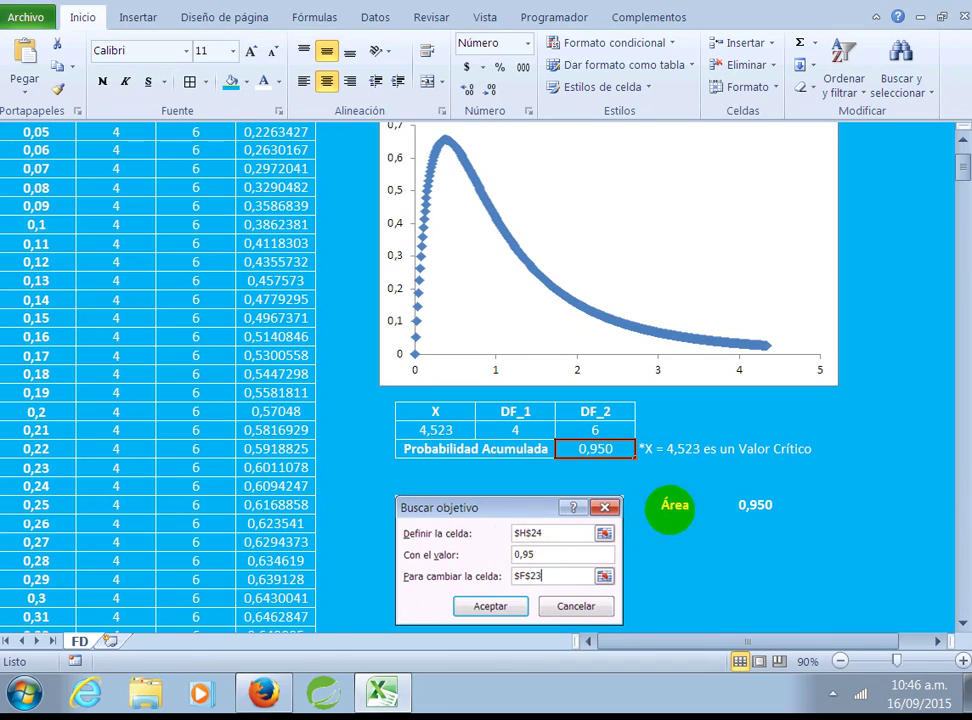
- Select all empty columns right of the chart and Área block and hide them with Ocultar columnas
click(675, 506)
drag(675, 506, 755, 505)
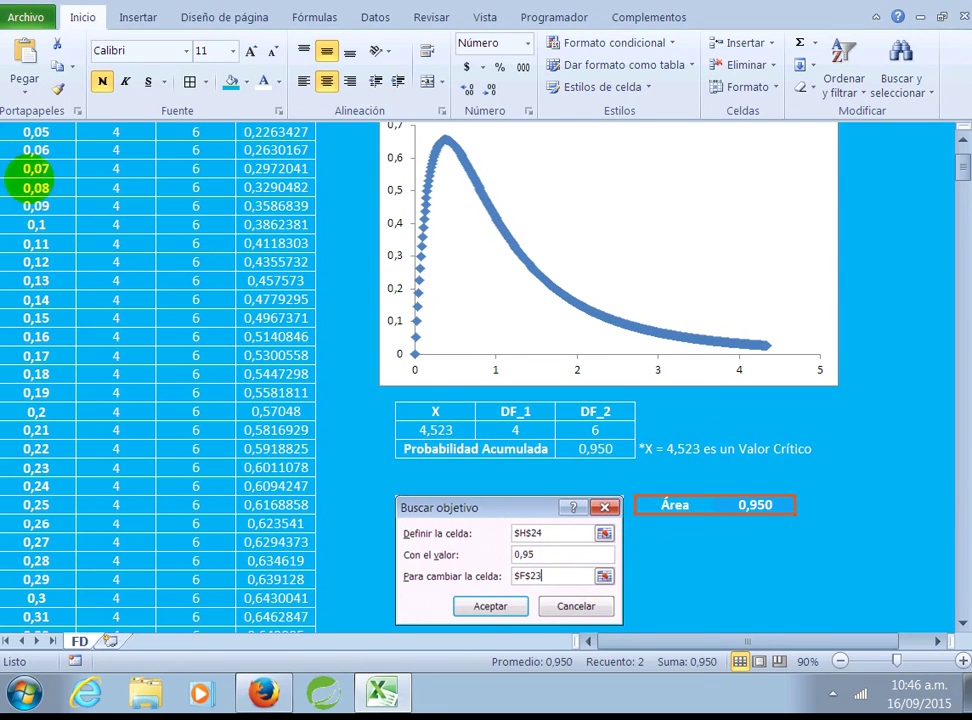
scroll(846, 477, up, 2)
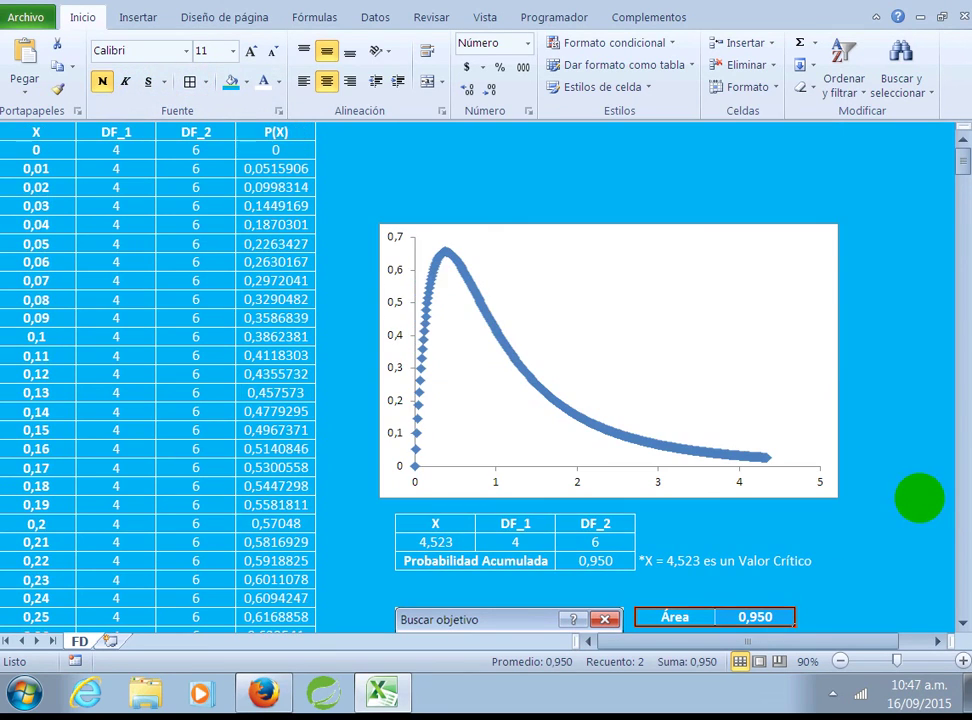
mouse_move(920, 495)
mouse_down()
mouse_move(659, 641)
mouse_move(689, 641)
mouse_up()
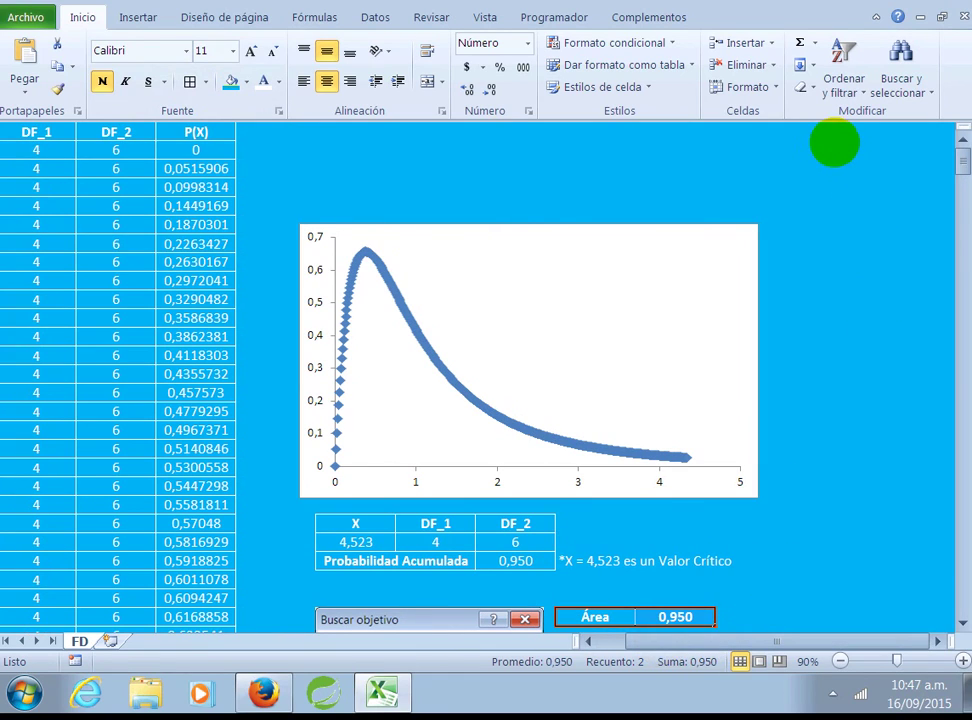
click(833, 133)
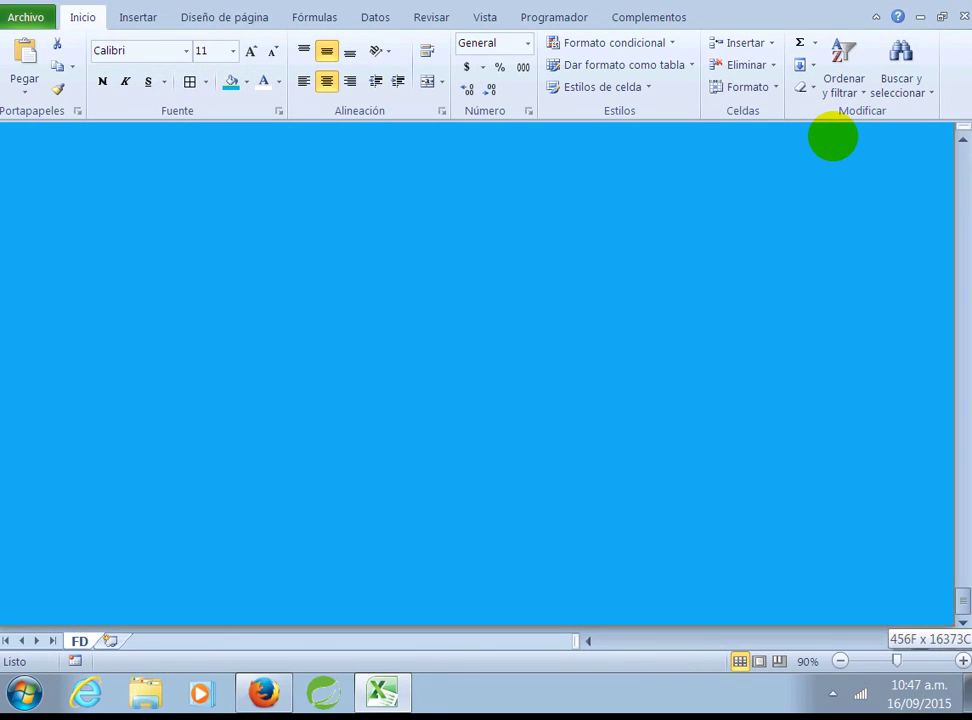
drag(833, 133, 590, 92)
click(773, 87)
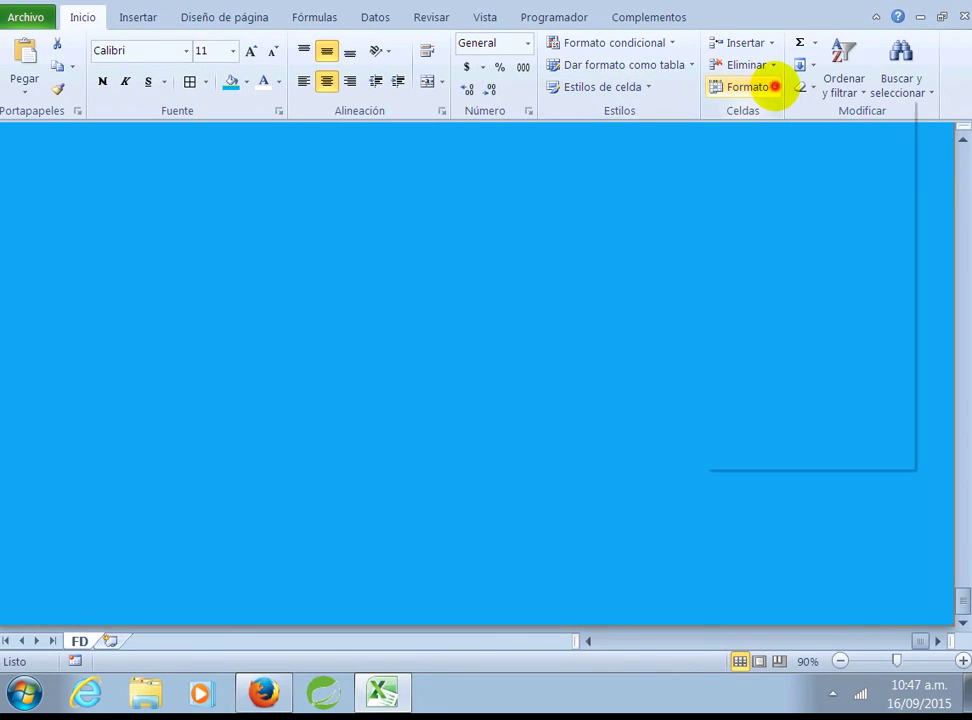
mouse_move(782, 272)
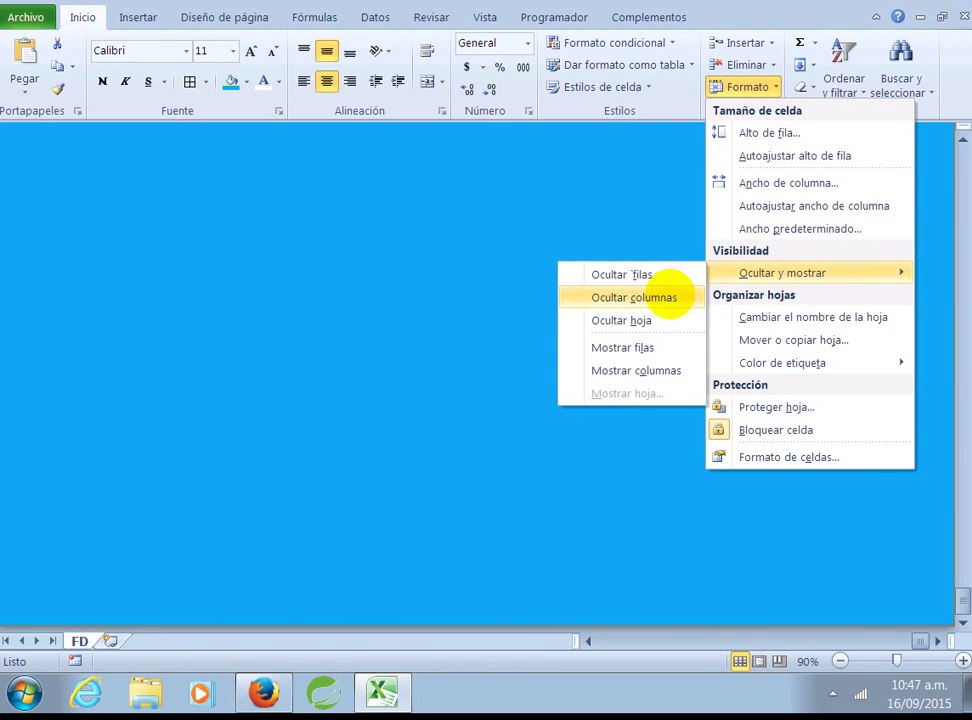
click(667, 296)
drag(705, 644, 568, 642)
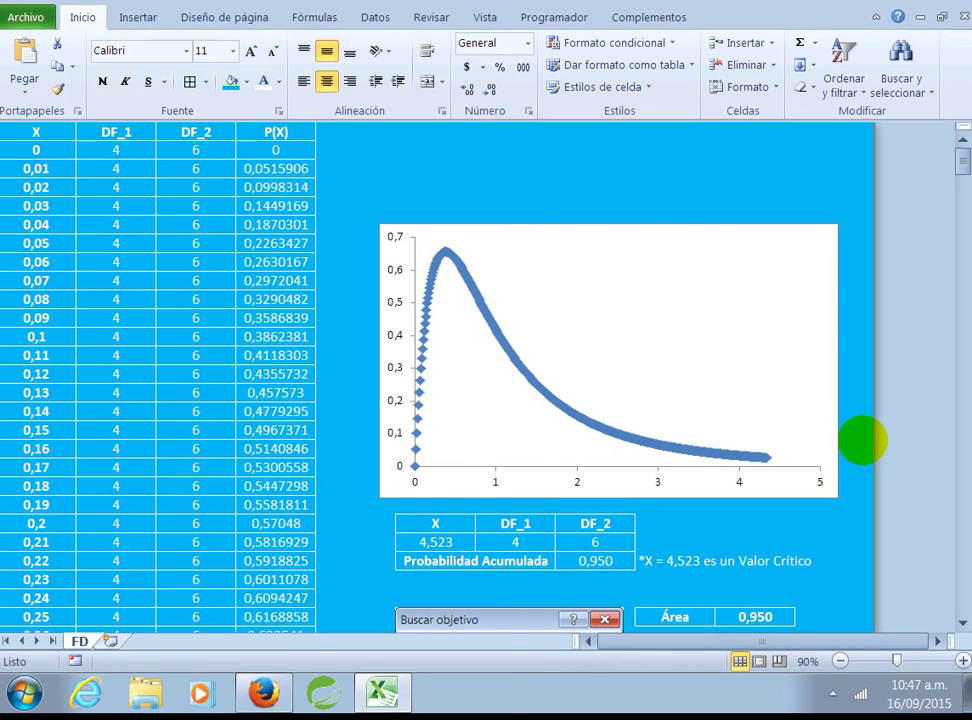
- Lower the sheet zoom from 90% to 80%
scroll(856, 522, down, 1)
scroll(856, 522, down, 1)
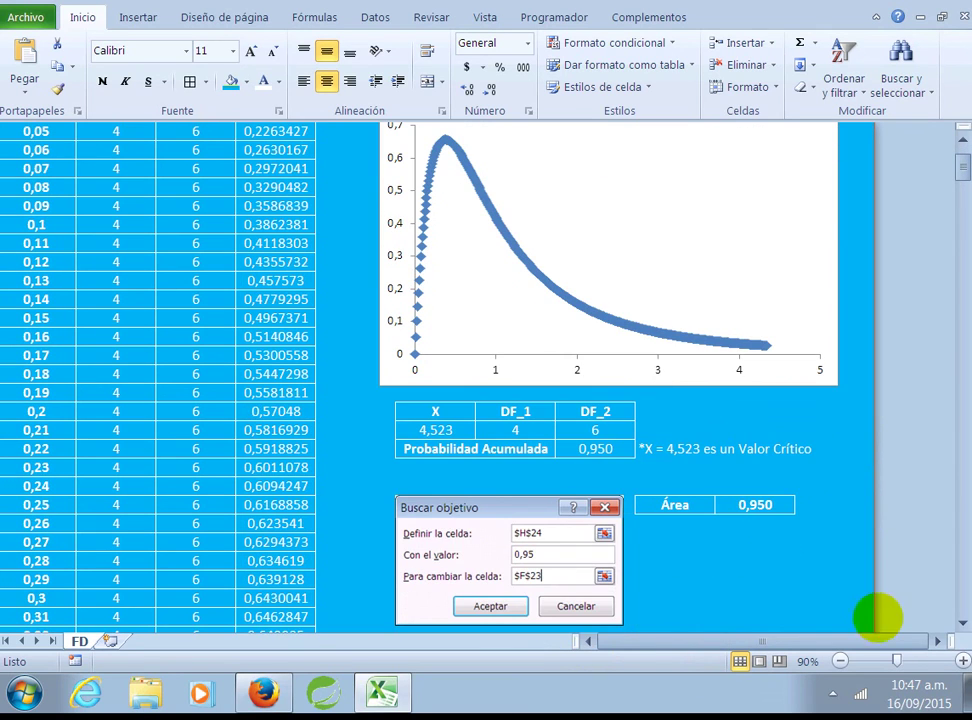
click(840, 661)
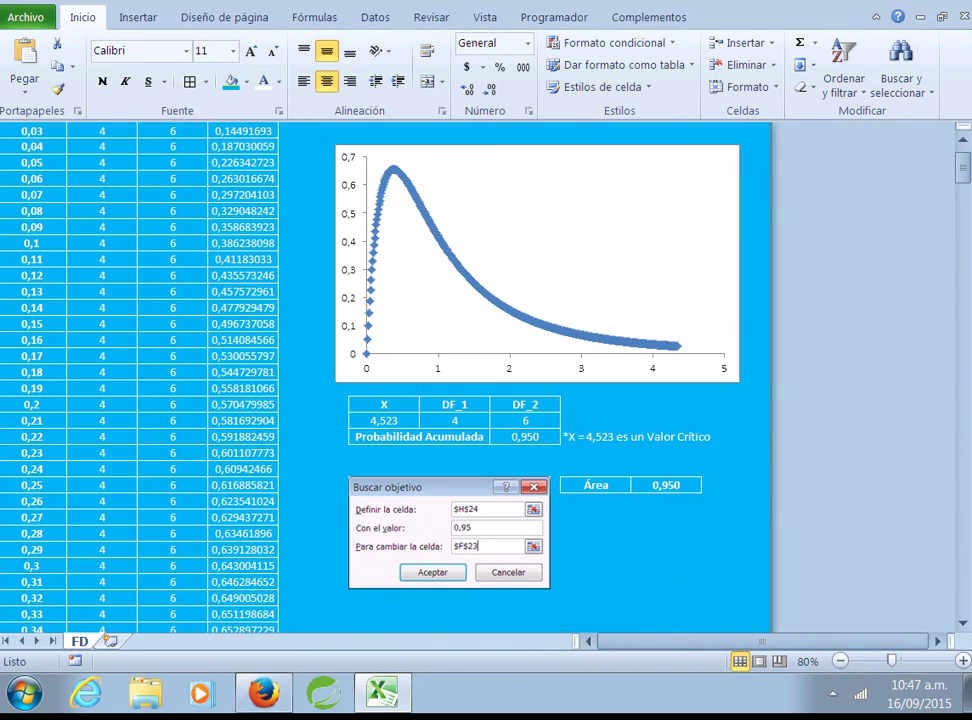